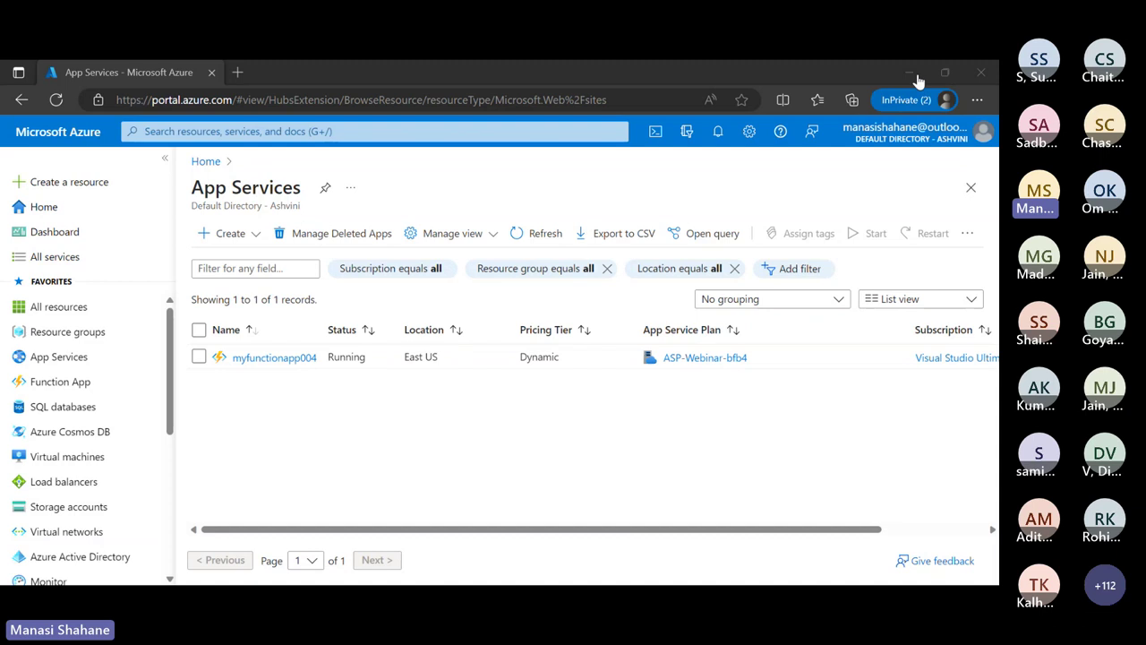
- Find App Services by searching the portal for "app" from Home and start creating a new Web App
{"action": "left_click", "coordinate": [917, 75]}
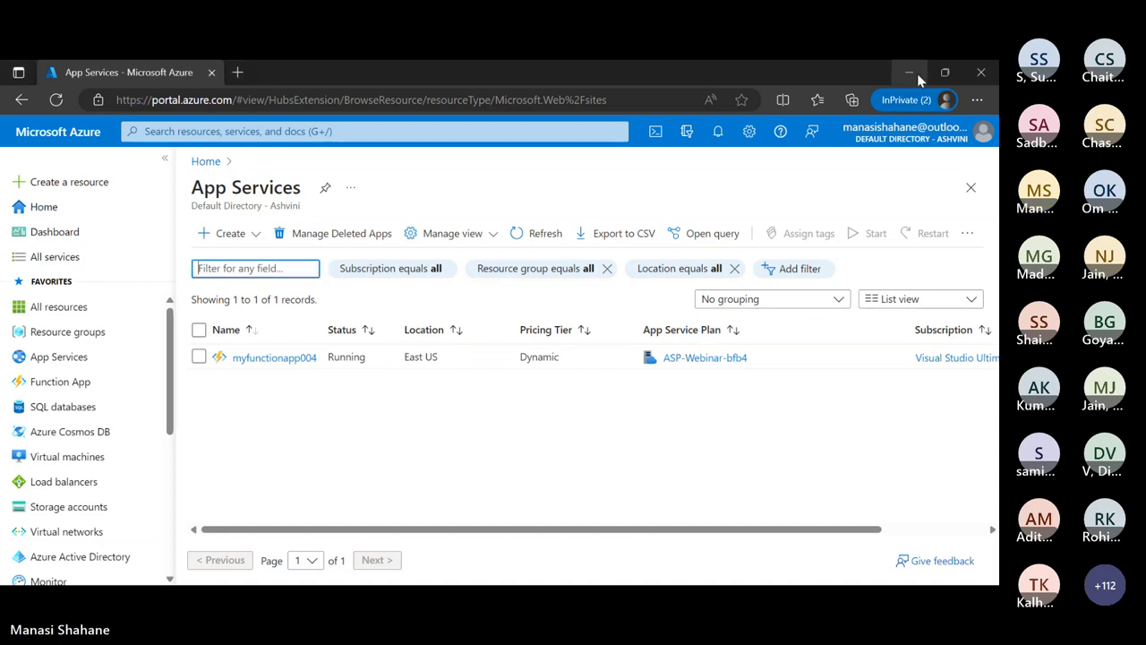
{"action": "left_click", "coordinate": [44, 207]}
{"action": "left_click", "coordinate": [311, 130]}
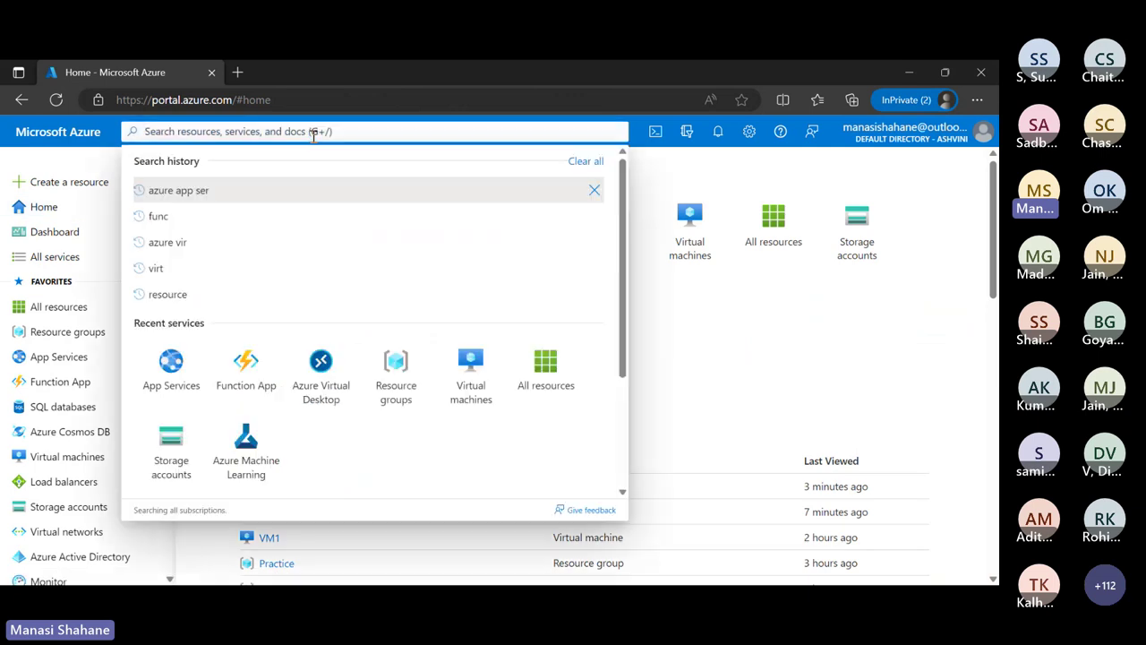
{"action": "type", "text": "app"}
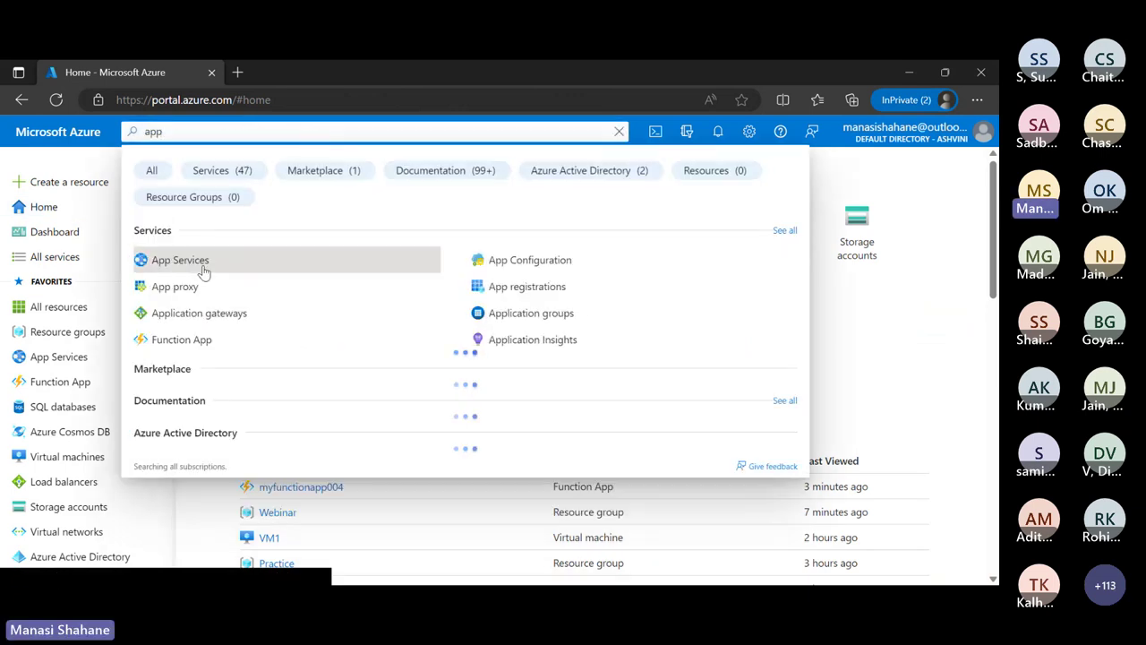
{"action": "left_click", "coordinate": [208, 258]}
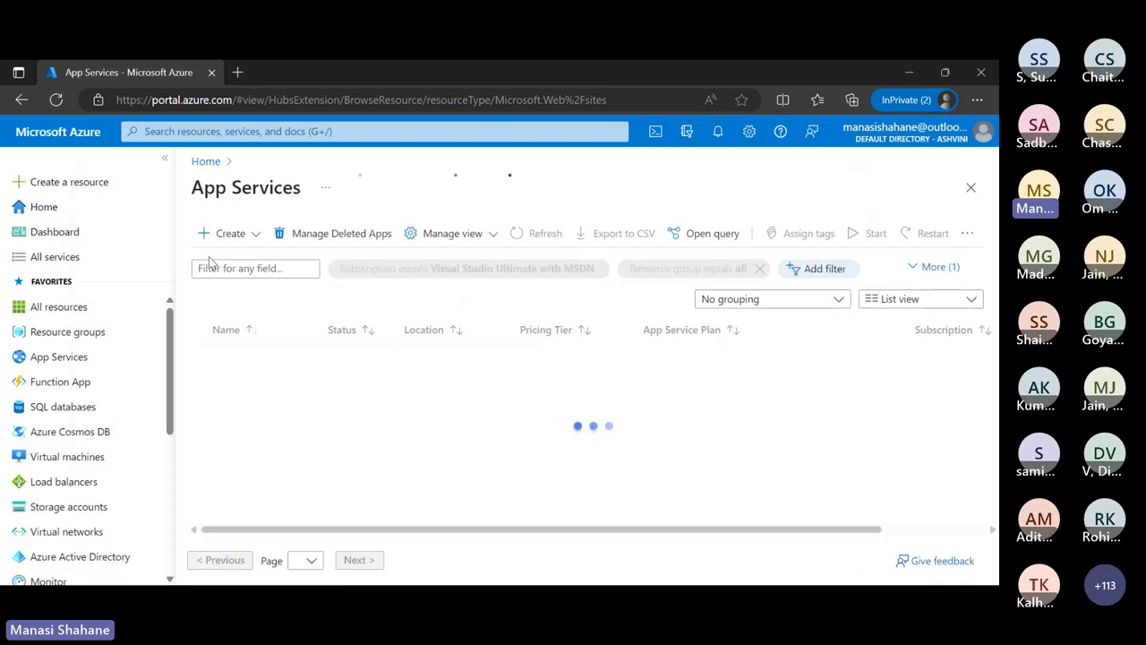
{"action": "left_click", "coordinate": [248, 233]}
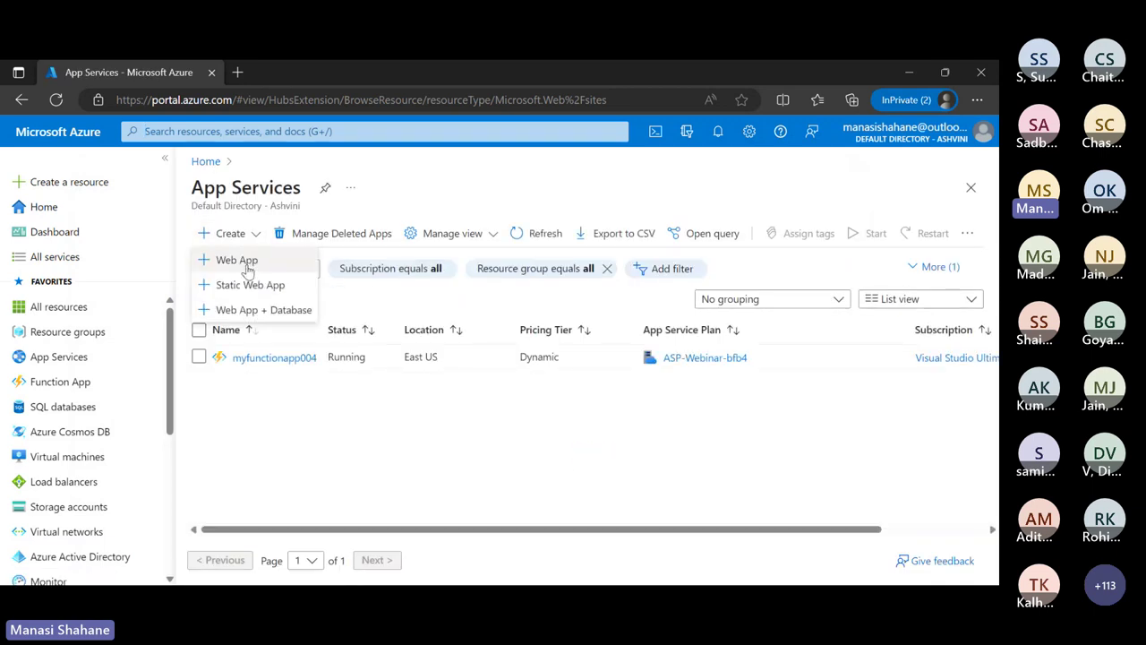
{"action": "left_click", "coordinate": [247, 263]}
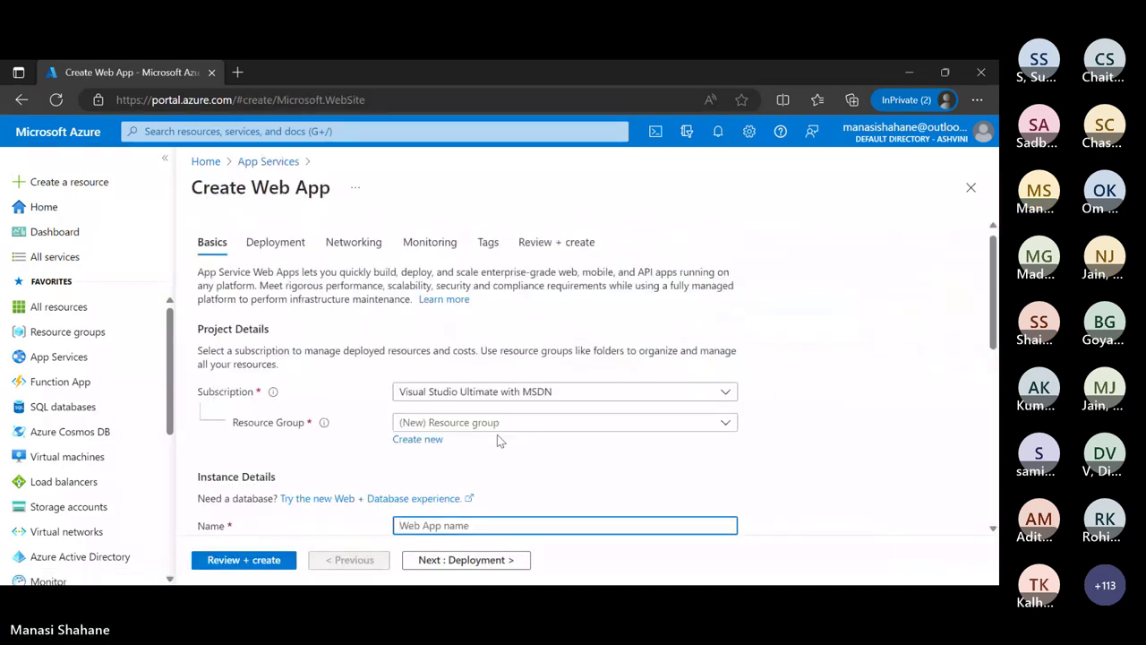
- Assign the web app to the Webinar resource group and name it mywebapp004
{"action": "scroll", "coordinate": [497, 436], "scroll_direction": "down", "scroll_amount": 2}
{"action": "left_click", "coordinate": [724, 295]}
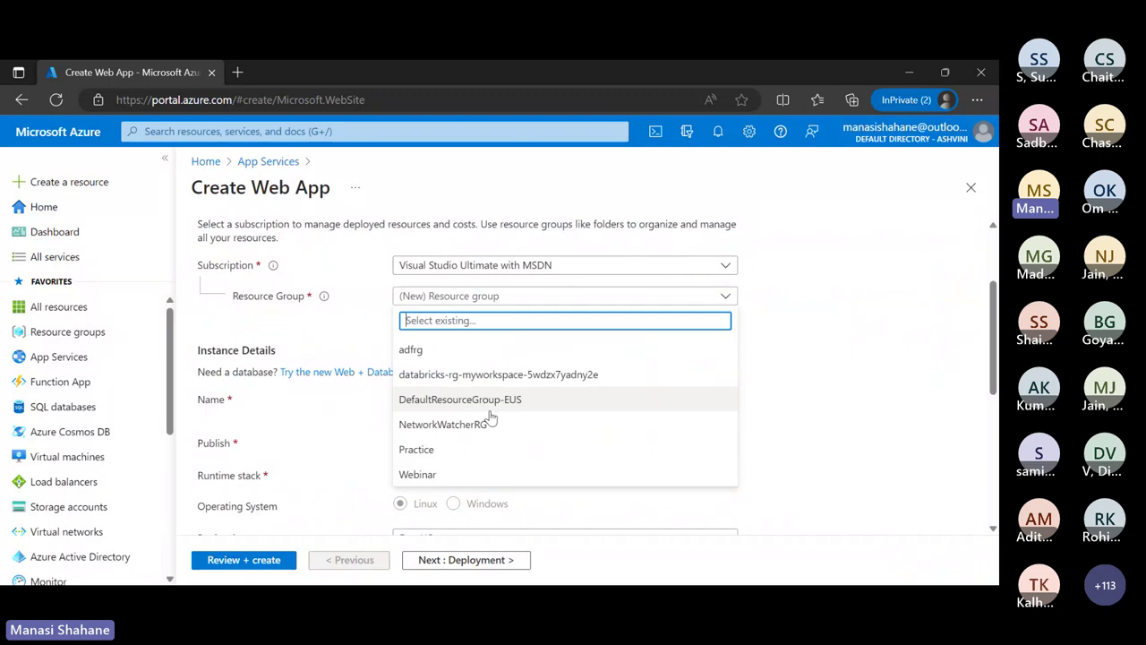
{"action": "left_click", "coordinate": [421, 474]}
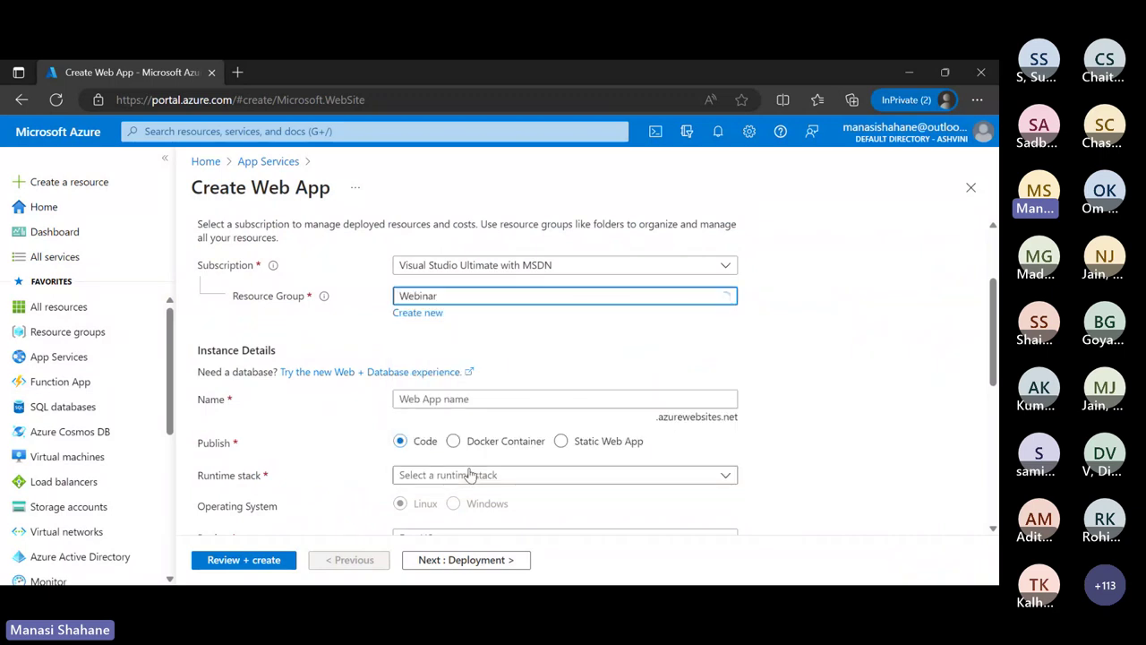
{"action": "left_click", "coordinate": [462, 398]}
{"action": "type", "text": "myw"}
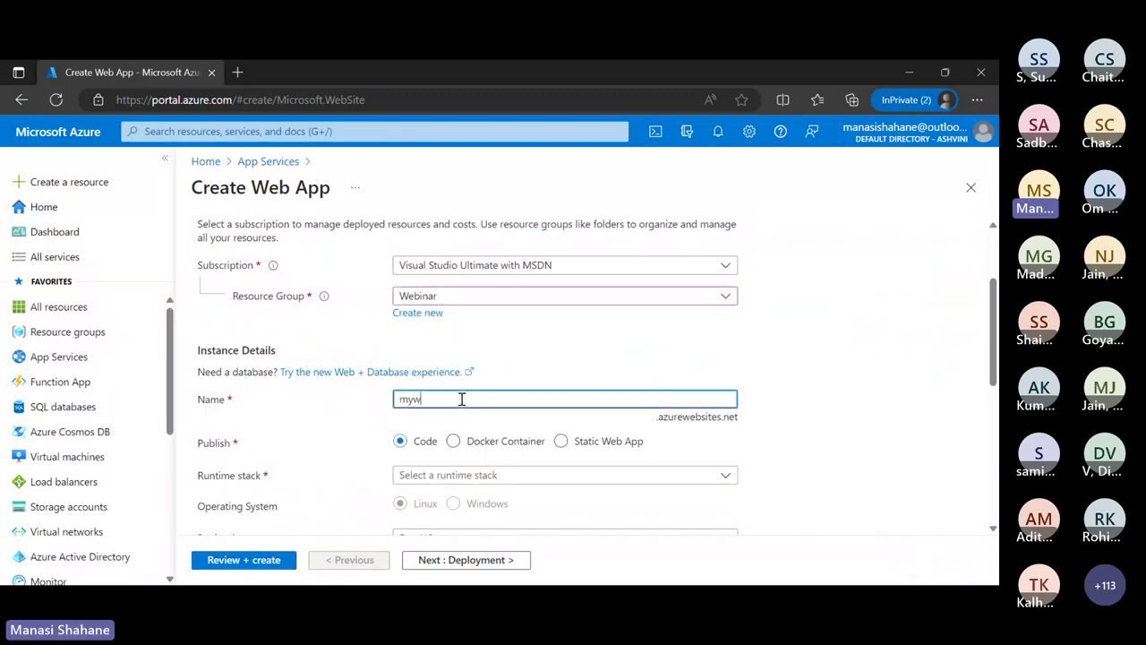
{"action": "type", "text": "ebapp004"}
- Choose .NET 6 (LTS) as the web app's runtime stack
{"action": "scroll", "coordinate": [462, 398], "scroll_direction": "down", "scroll_amount": 2}
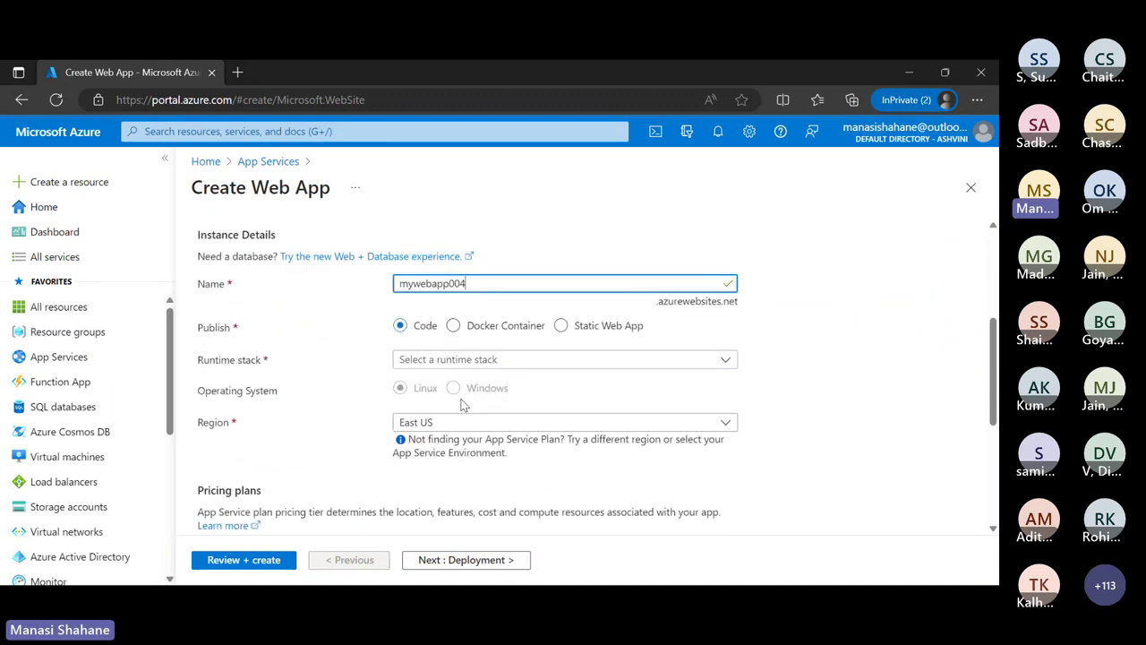
{"action": "left_click", "coordinate": [499, 361]}
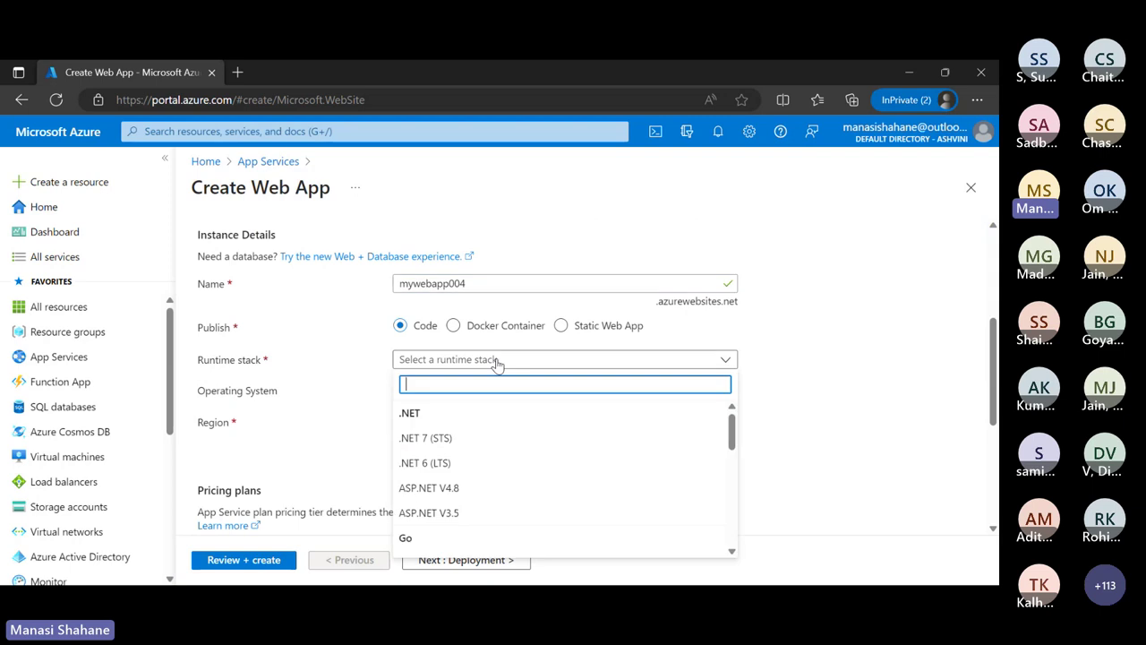
{"action": "scroll", "coordinate": [475, 483], "scroll_direction": "down", "scroll_amount": 3}
{"action": "scroll", "coordinate": [477, 484], "scroll_direction": "up", "scroll_amount": 2}
{"action": "scroll", "coordinate": [478, 484], "scroll_direction": "down", "scroll_amount": 6}
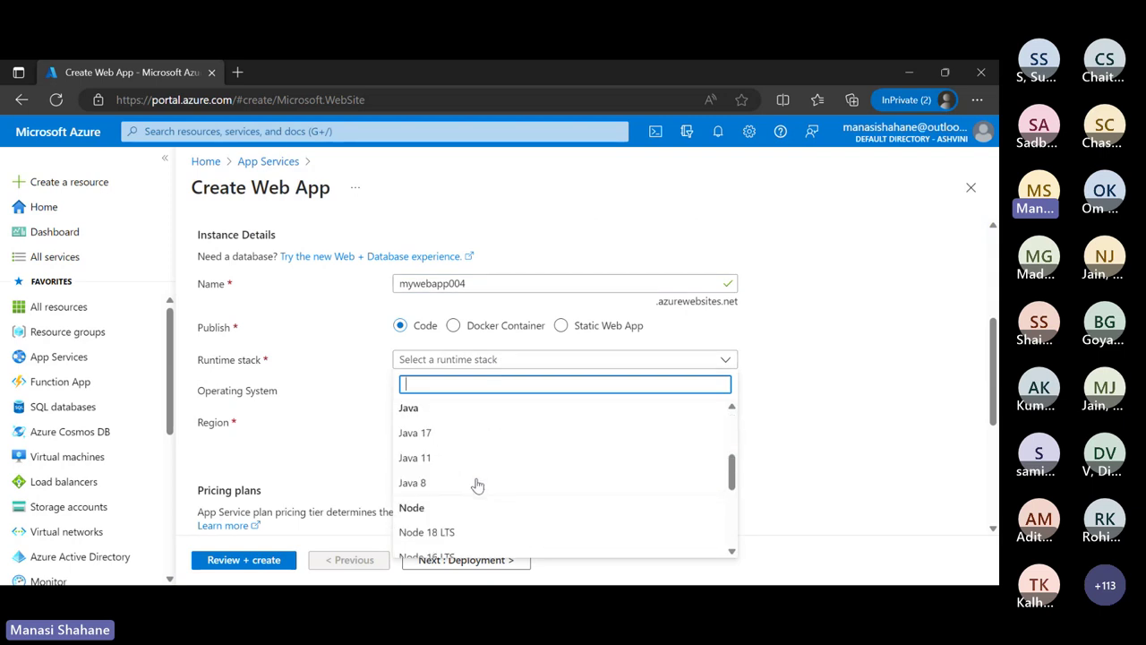
{"action": "scroll", "coordinate": [477, 485], "scroll_direction": "up", "scroll_amount": 7}
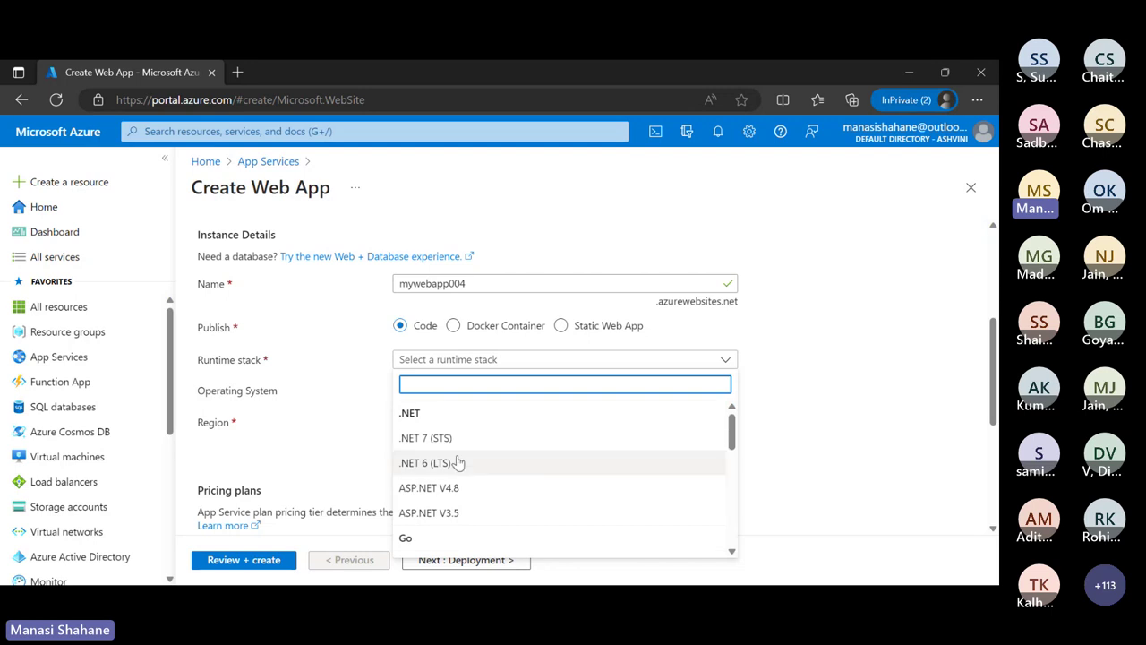
{"action": "left_click", "coordinate": [457, 462]}
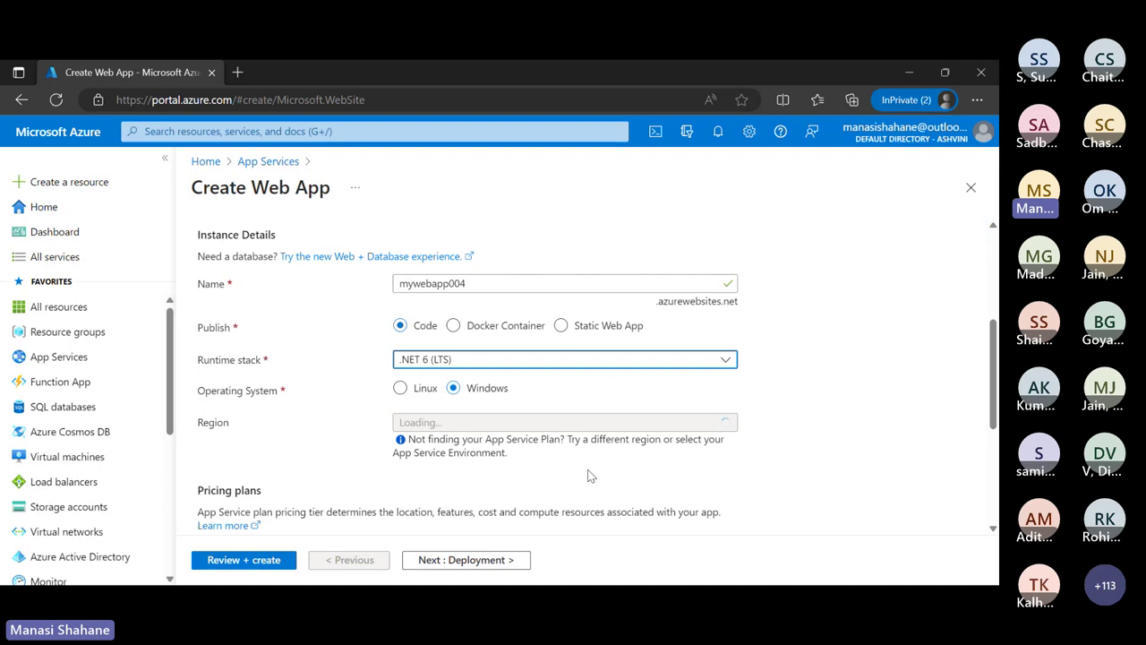
- Review the configuration with its default pricing plan, create the web app, and open the deployed resource
{"action": "scroll", "coordinate": [588, 475], "scroll_direction": "down", "scroll_amount": 2}
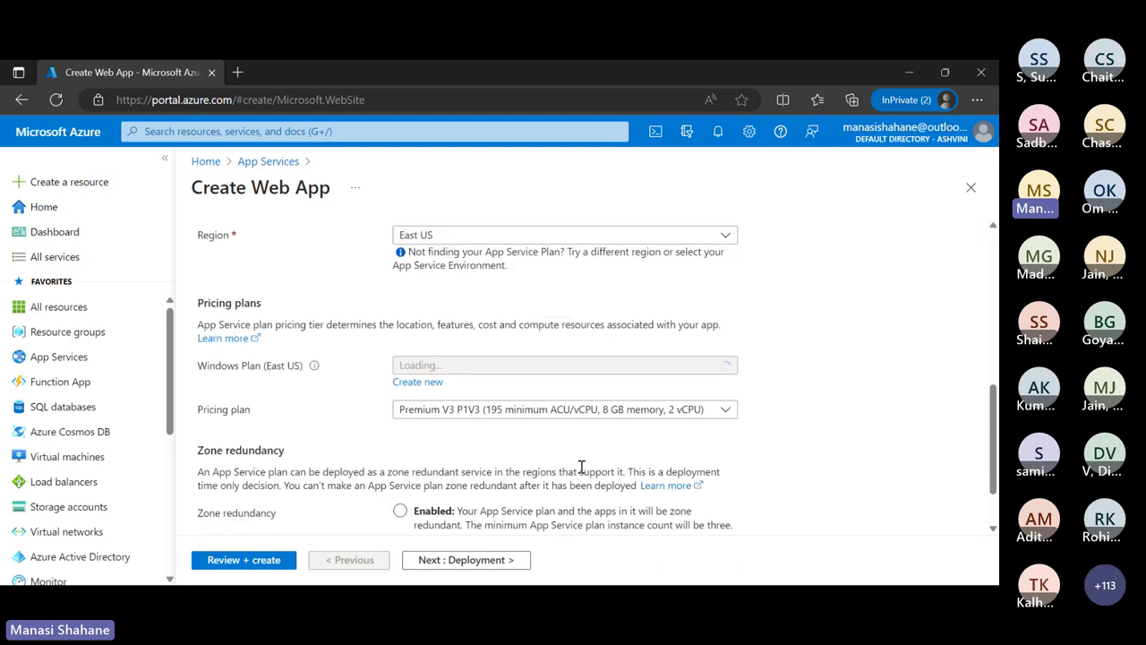
{"action": "scroll", "coordinate": [581, 472], "scroll_direction": "down", "scroll_amount": 1}
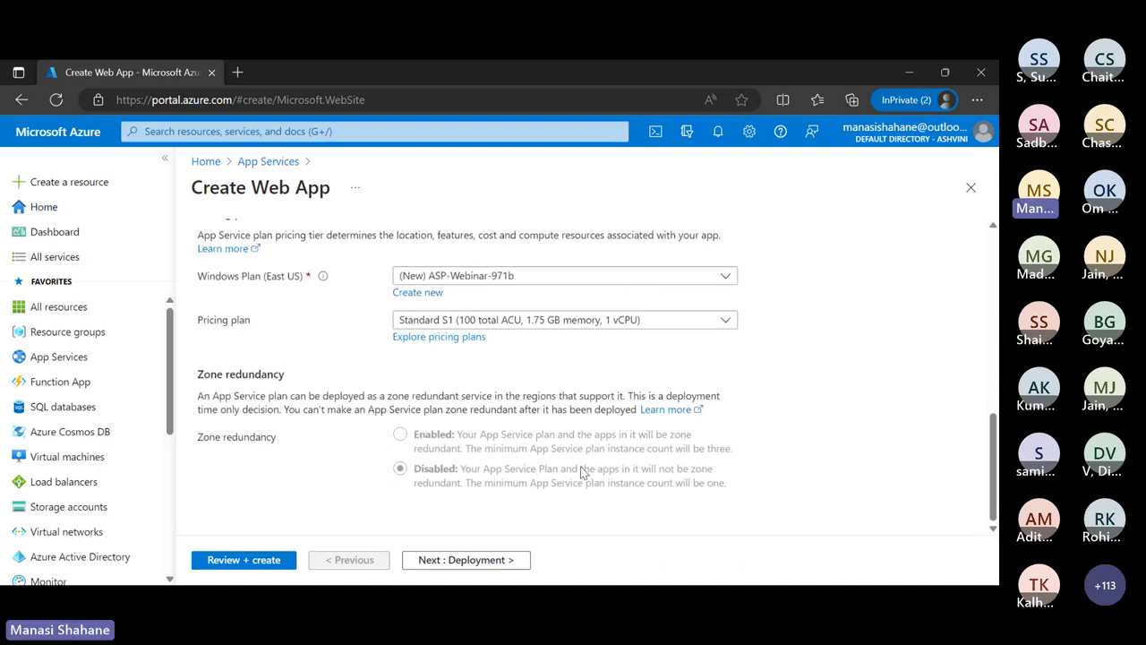
{"action": "left_click", "coordinate": [254, 561]}
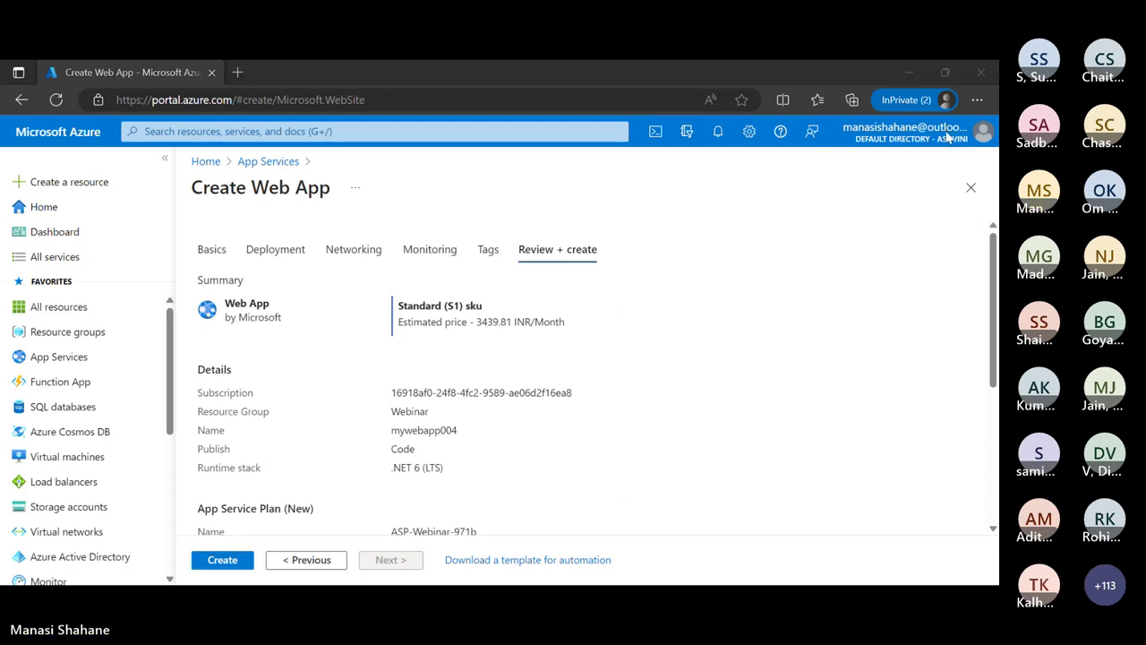
{"action": "left_click", "coordinate": [927, 75]}
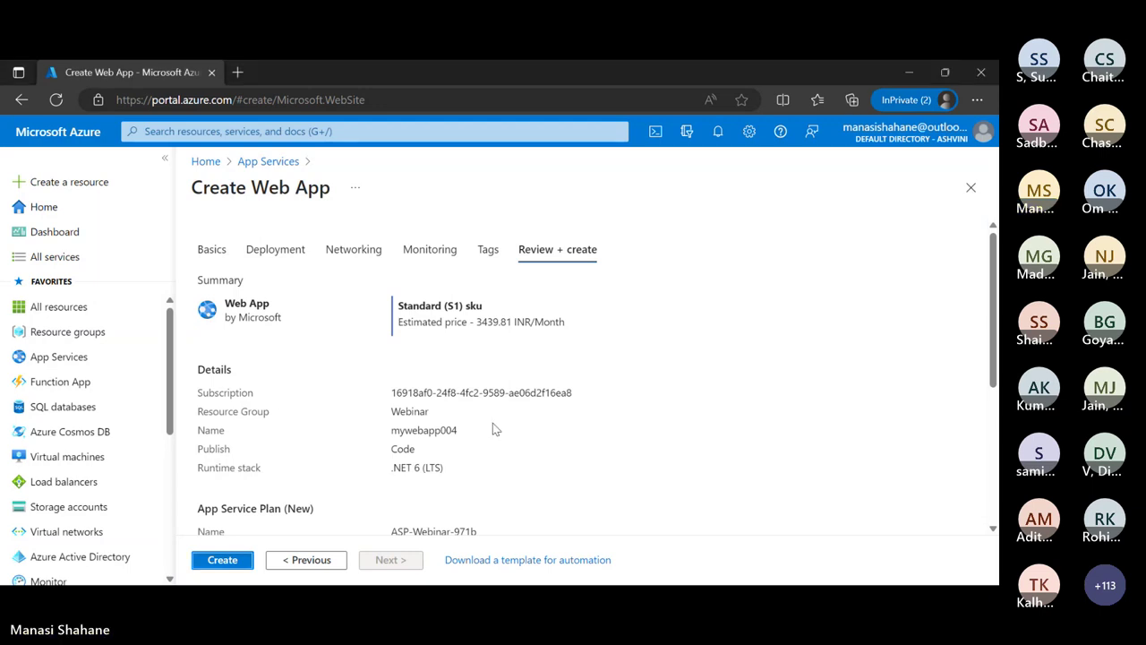
{"action": "left_click", "coordinate": [224, 560]}
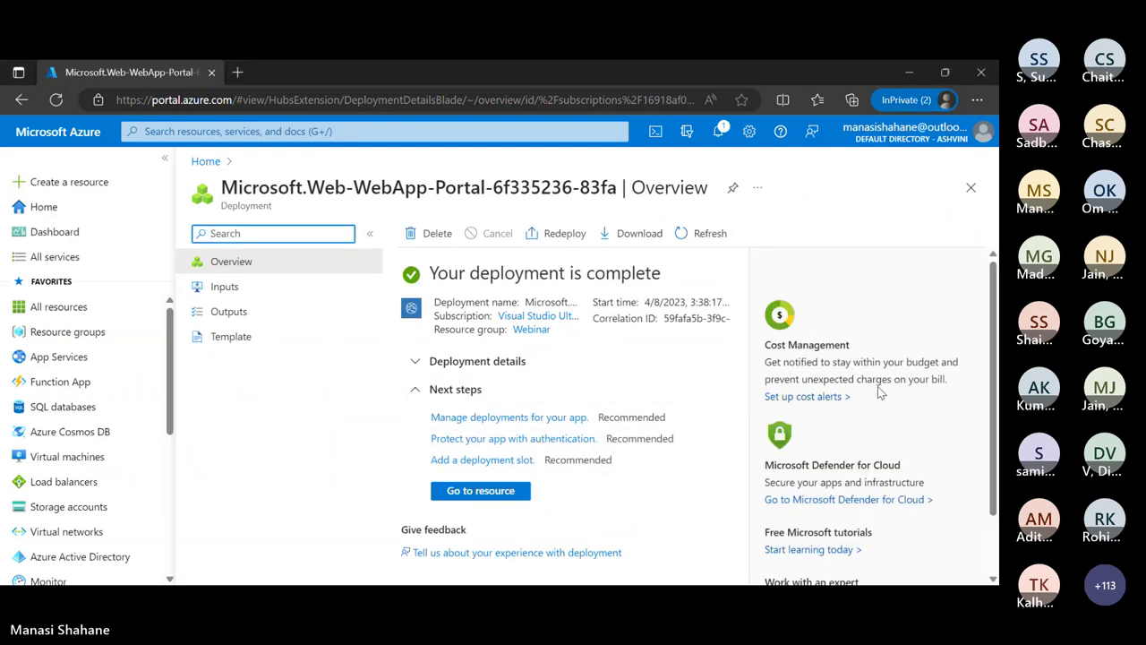
{"action": "left_click", "coordinate": [476, 492]}
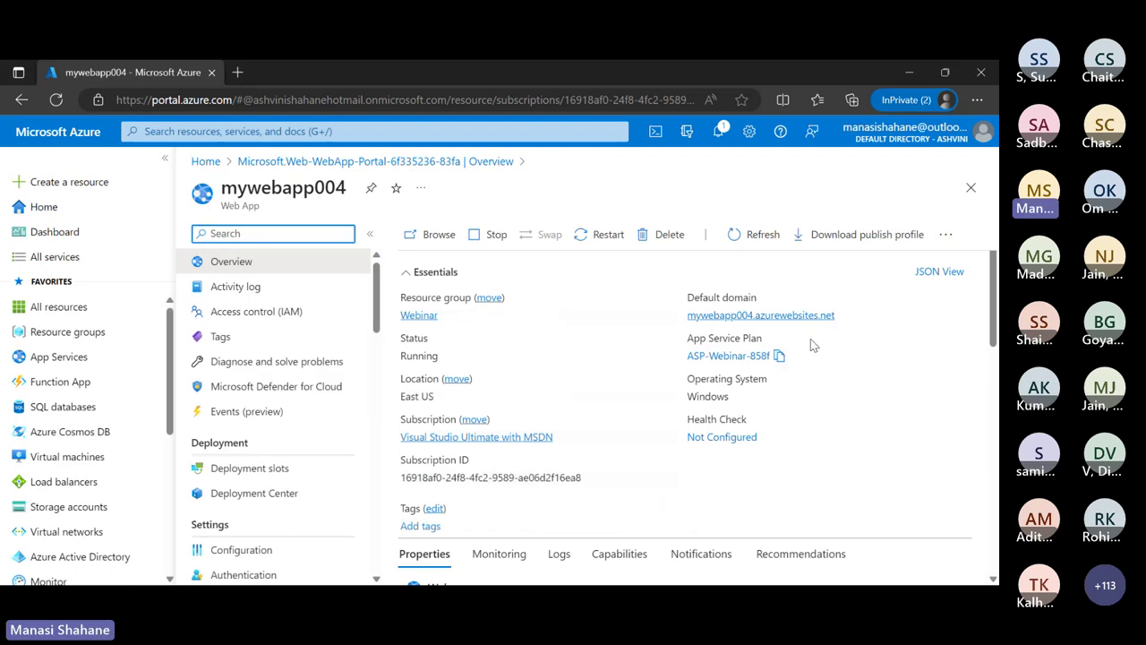
- Open the web app's default domain, mywebapp004.azurewebsites.net, and look over its landing page
{"action": "left_click", "coordinate": [760, 319]}
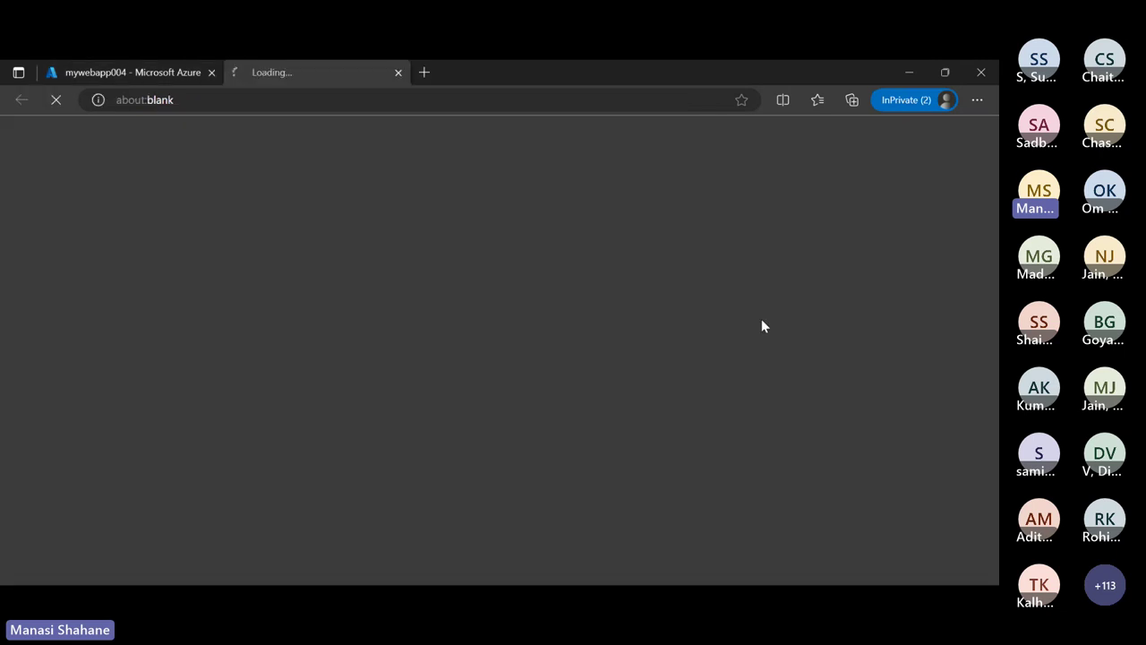
{"action": "scroll", "coordinate": [189, 302], "scroll_direction": "down", "scroll_amount": 1}
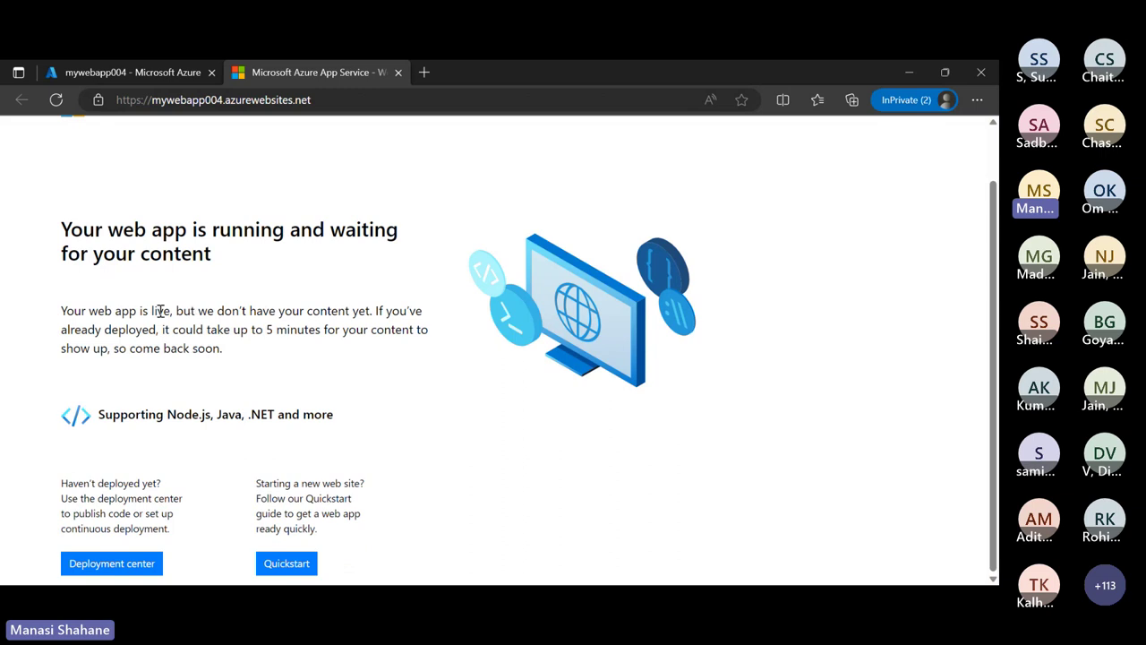
{"action": "scroll", "coordinate": [414, 298], "scroll_direction": "up", "scroll_amount": 1}
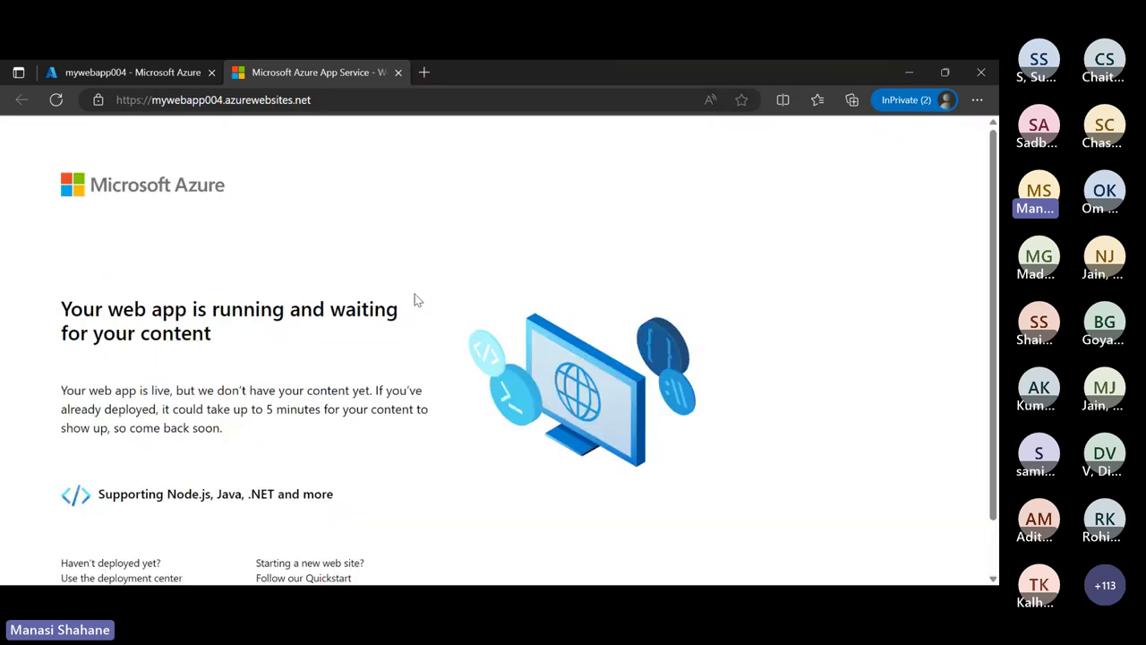
{"action": "scroll", "coordinate": [414, 298], "scroll_direction": "down", "scroll_amount": 1}
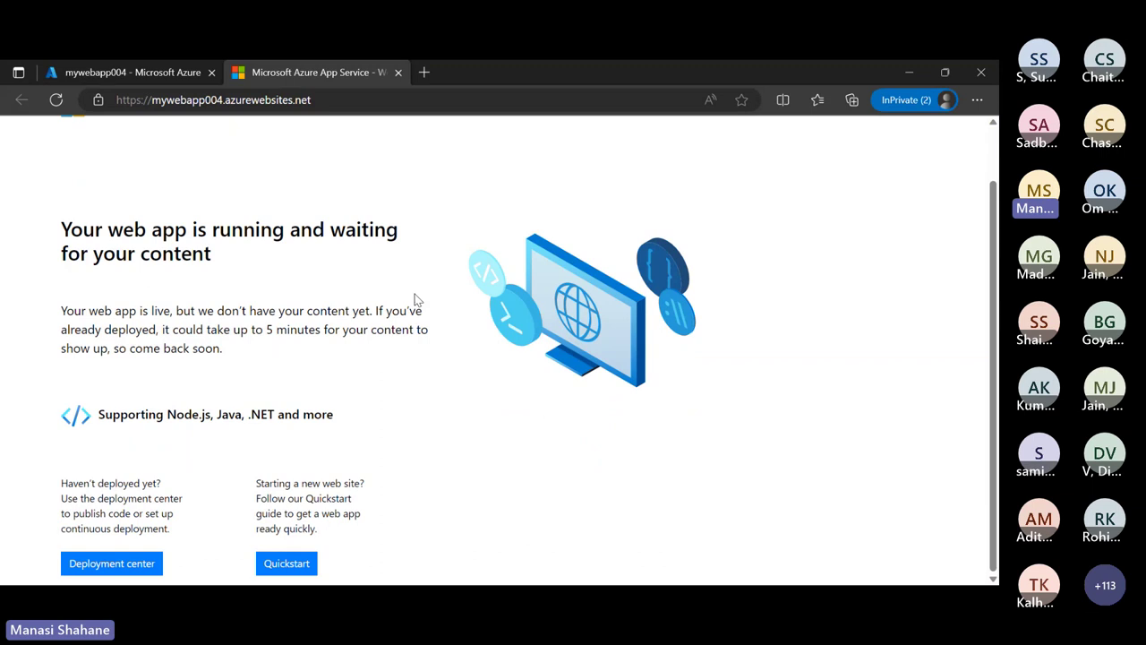
- Try to reach the Deployment Center from the web app's landing page using the signed-in Outlook account, and close that page
{"action": "left_click", "coordinate": [152, 72]}
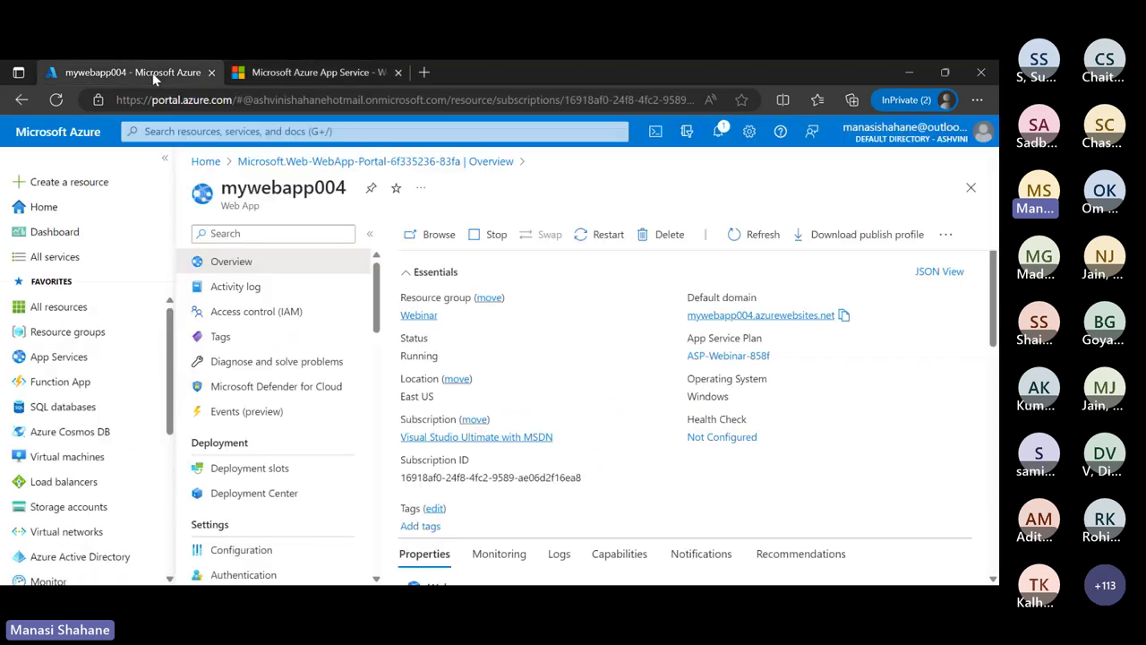
{"action": "scroll", "coordinate": [228, 329], "scroll_direction": "down", "scroll_amount": 2}
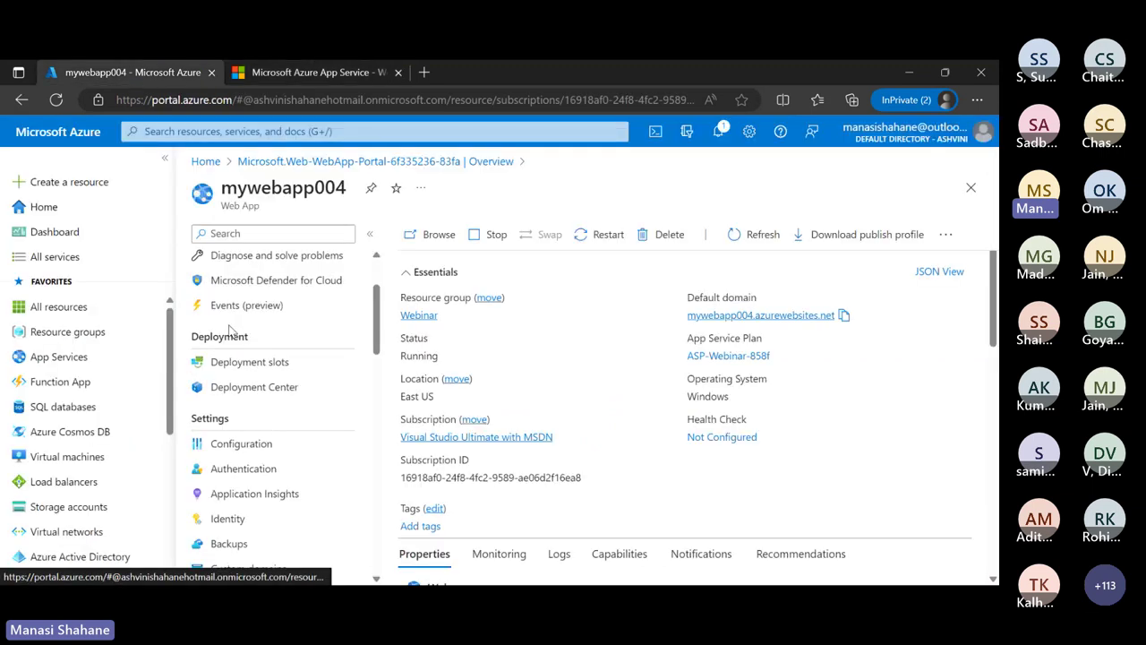
{"action": "left_click", "coordinate": [273, 71]}
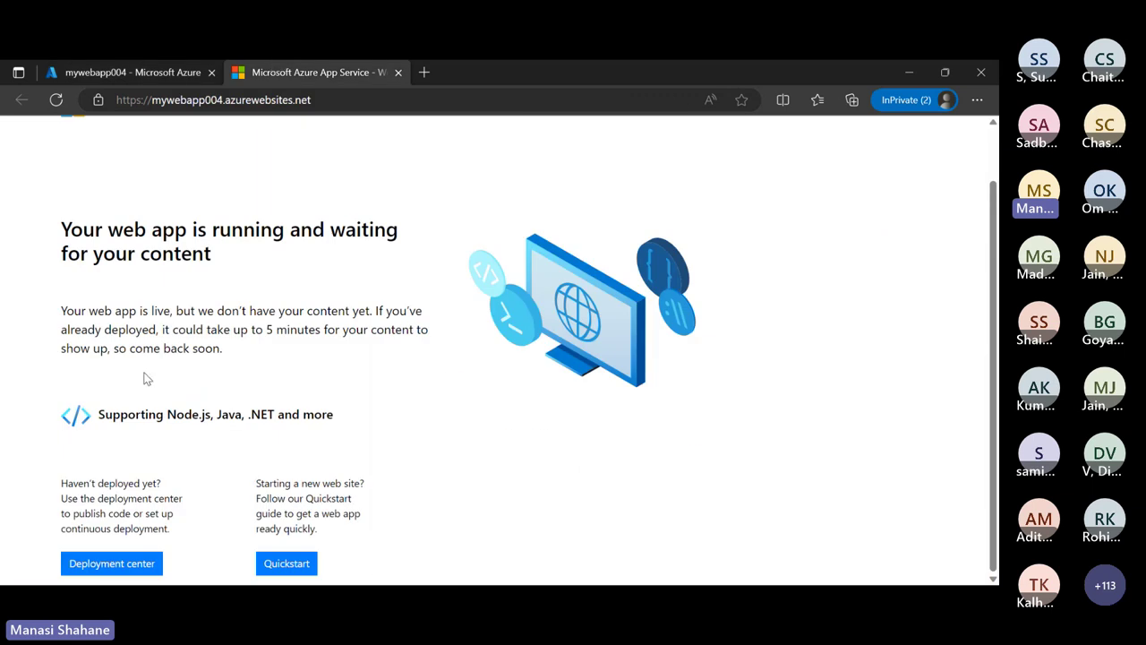
{"action": "left_click", "coordinate": [115, 566]}
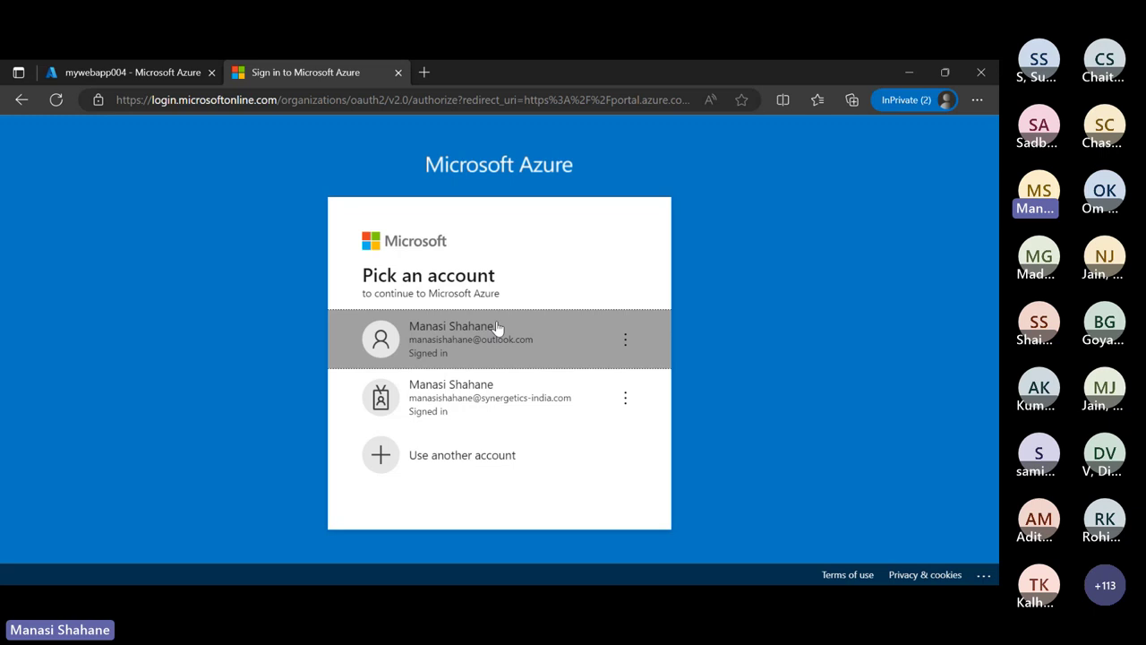
{"action": "left_click", "coordinate": [498, 328]}
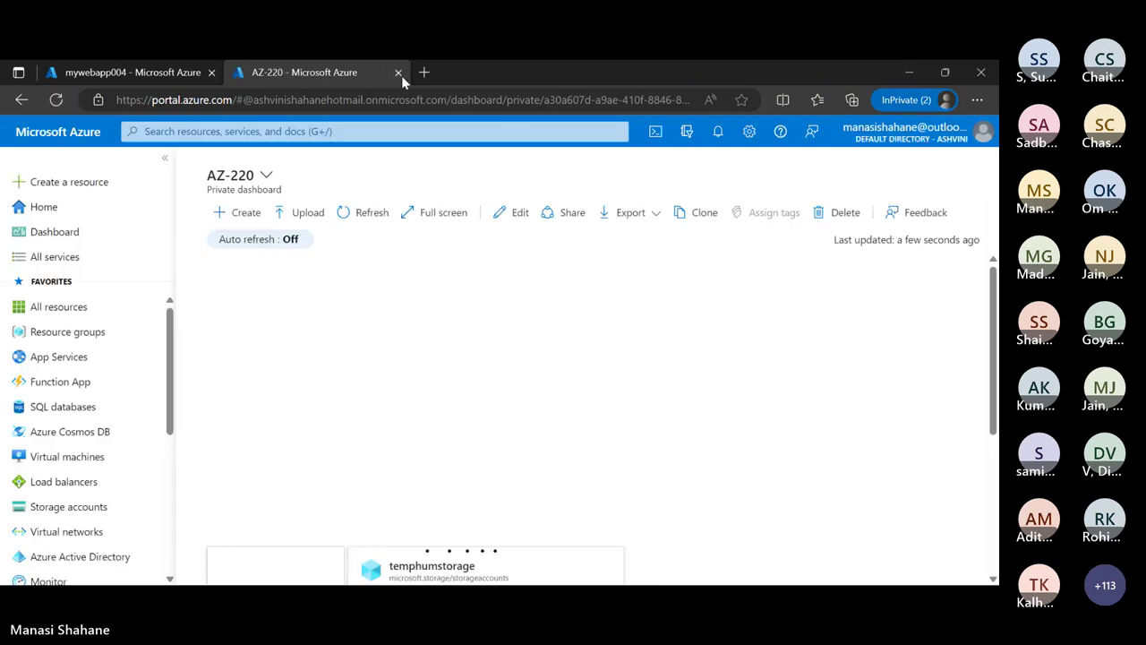
{"action": "left_click", "coordinate": [399, 72]}
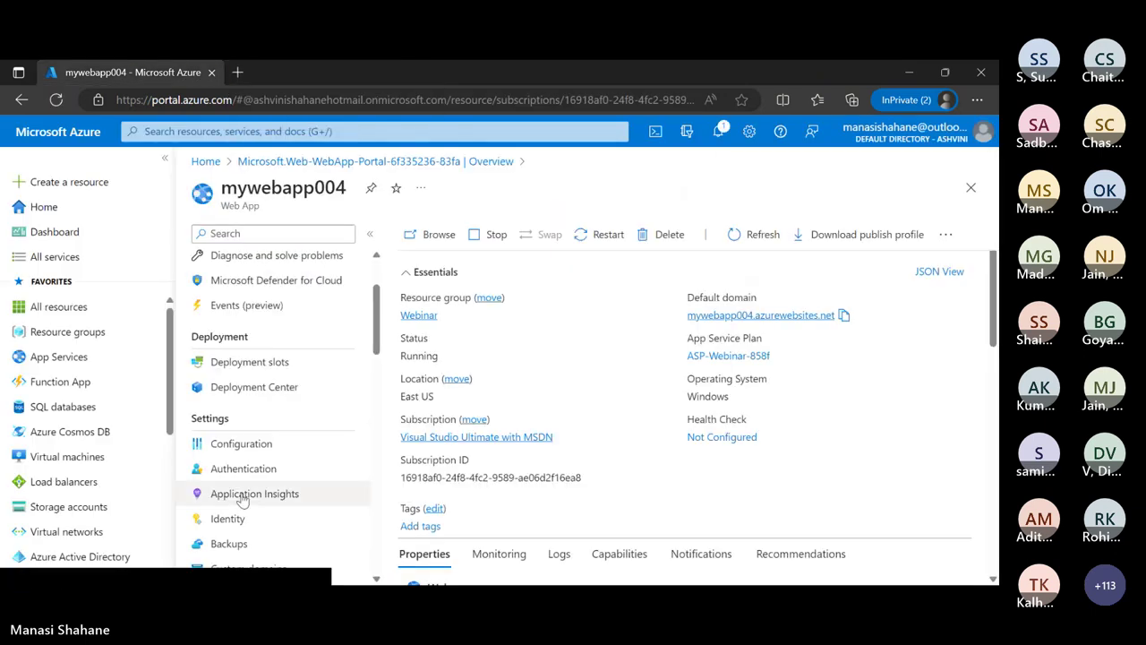
- Open the web app's Advanced Tools site, Kudu, signing in with the Outlook account
{"action": "scroll", "coordinate": [242, 494], "scroll_direction": "down", "scroll_amount": 5}
{"action": "scroll", "coordinate": [242, 498], "scroll_direction": "down", "scroll_amount": 2}
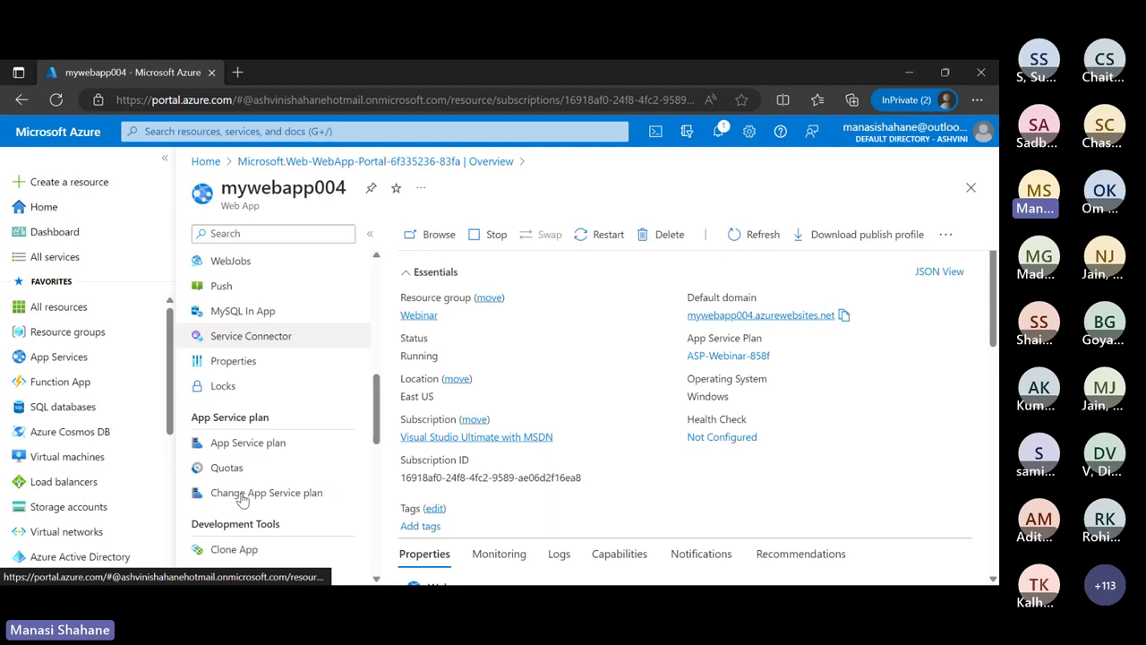
{"action": "scroll", "coordinate": [242, 500], "scroll_direction": "up", "scroll_amount": 5}
{"action": "scroll", "coordinate": [240, 466], "scroll_direction": "down", "scroll_amount": 5}
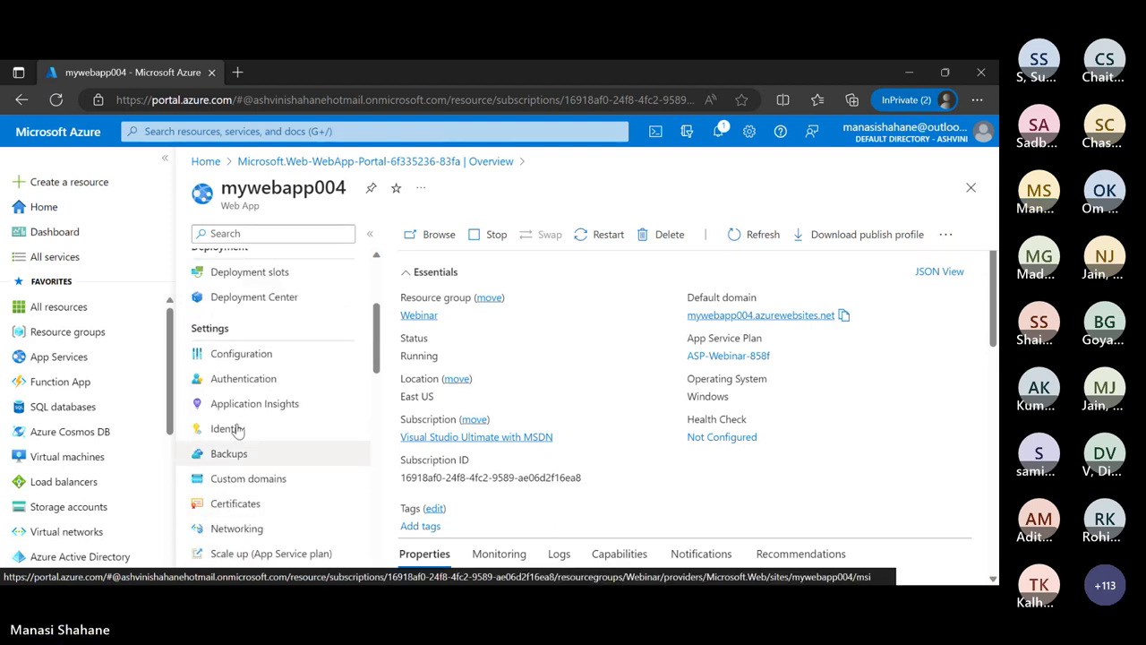
{"action": "scroll", "coordinate": [239, 423], "scroll_direction": "down", "scroll_amount": 3}
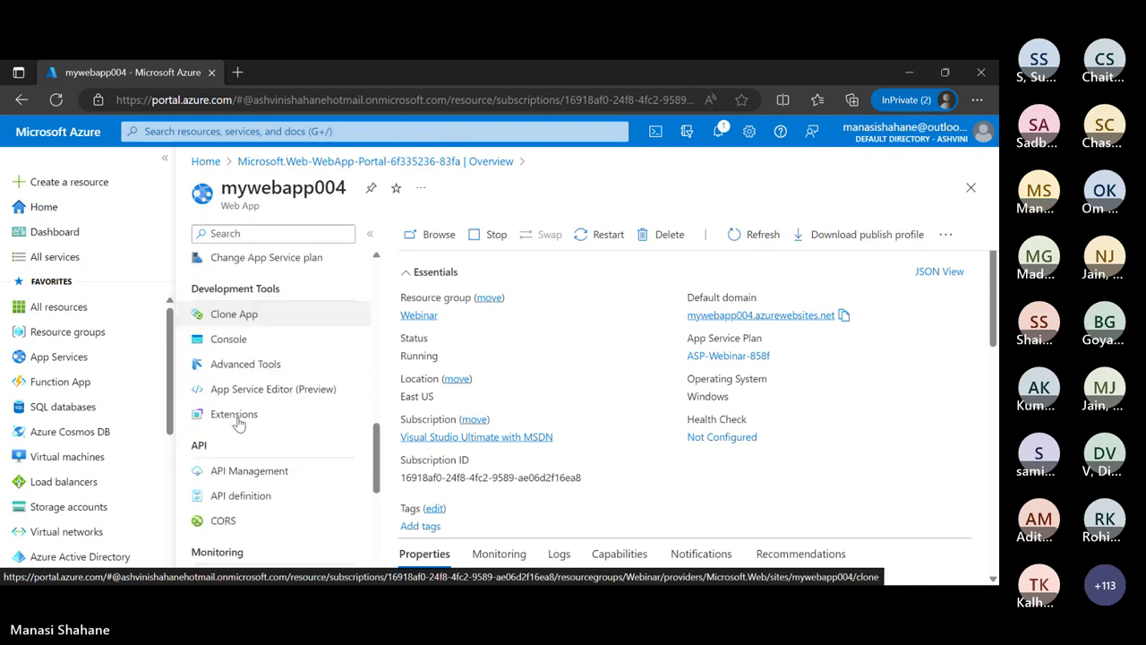
{"action": "left_click", "coordinate": [245, 373]}
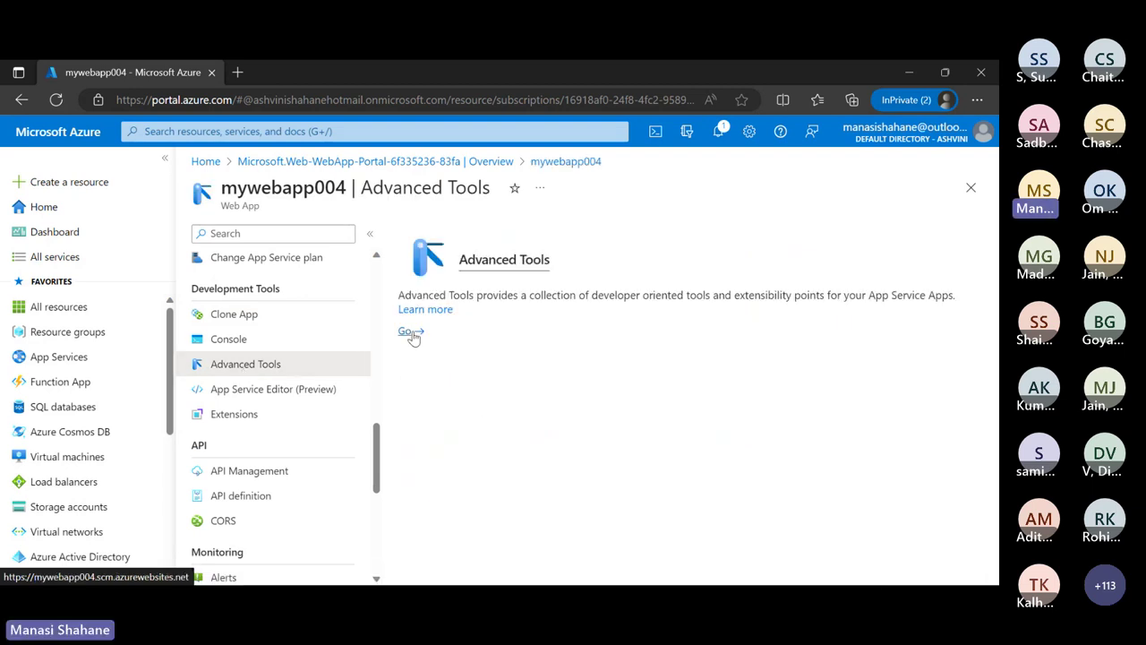
{"action": "left_click", "coordinate": [411, 332]}
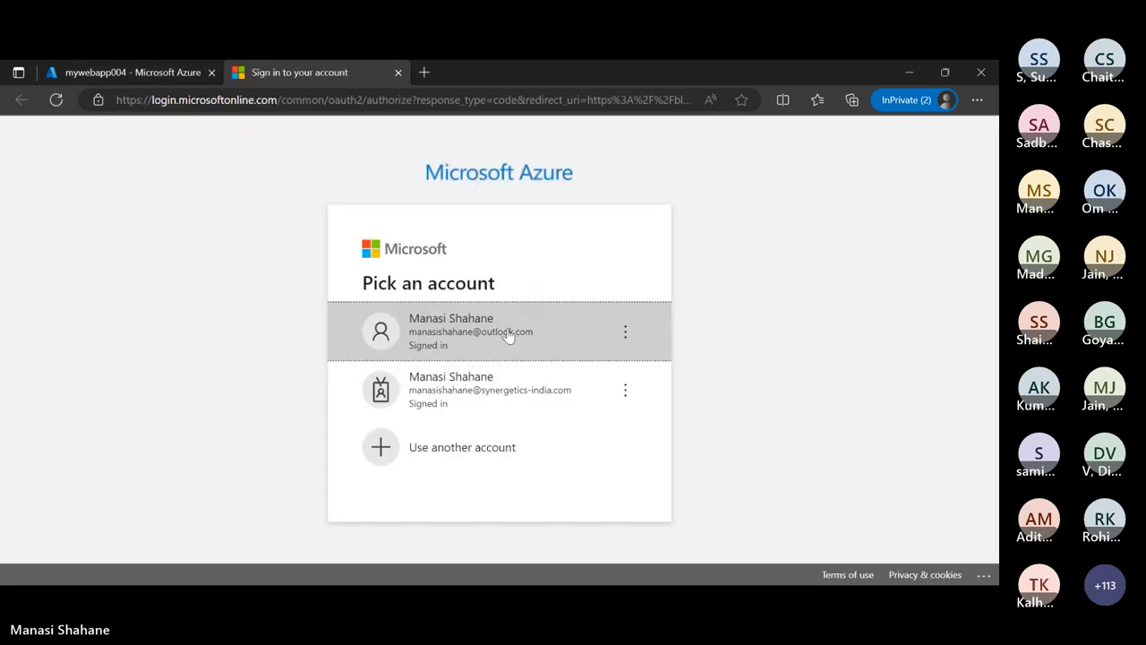
{"action": "left_click", "coordinate": [508, 333]}
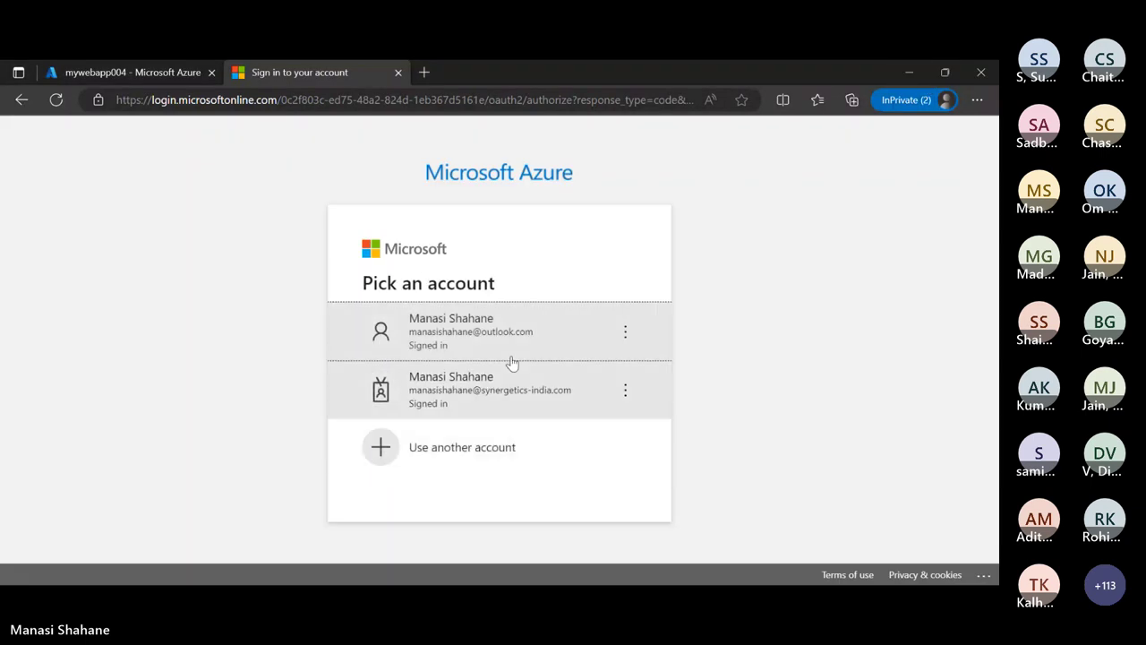
{"action": "left_click", "coordinate": [502, 352]}
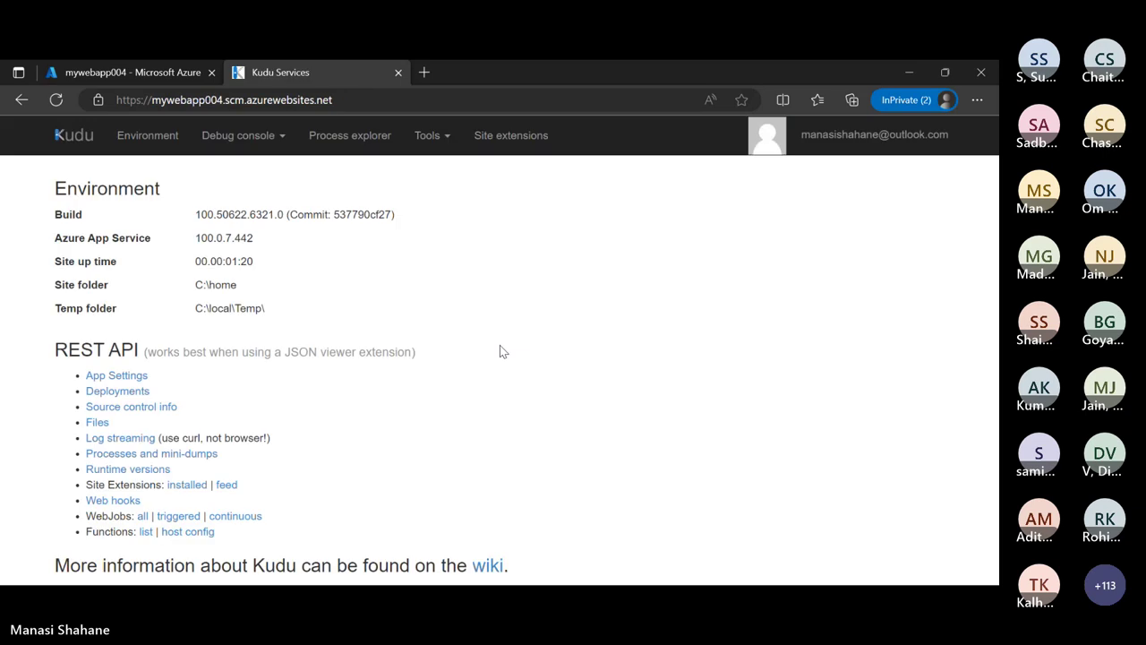
- View the App Settings and Files output of Kudu's REST API, returning to the Kudu home page after each
{"action": "left_click", "coordinate": [135, 380]}
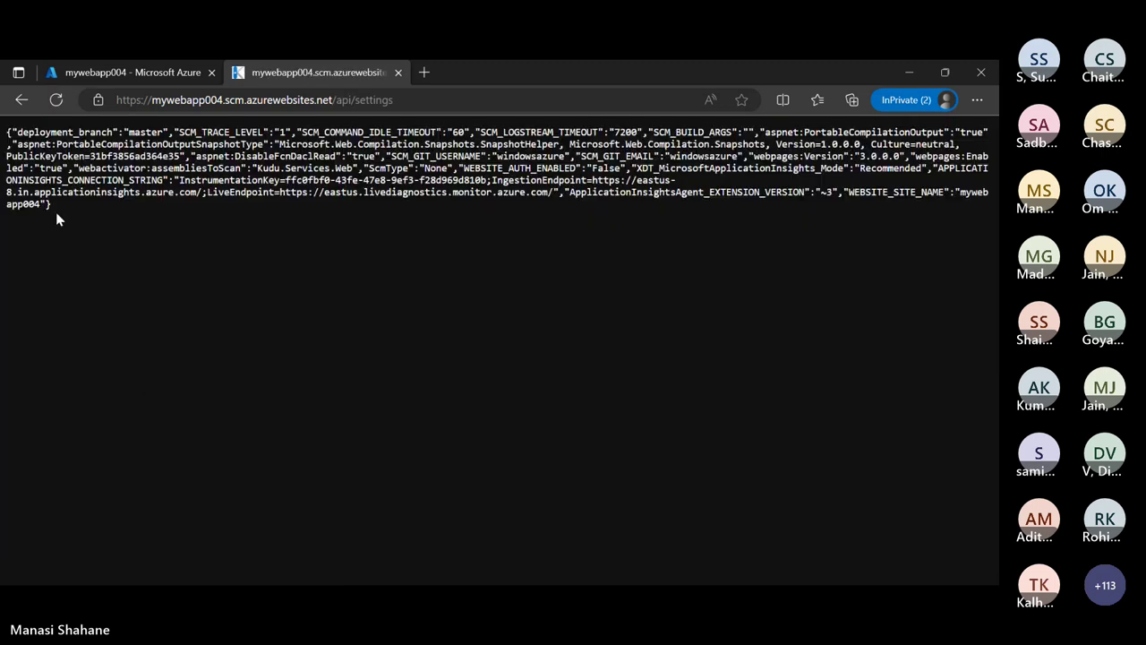
{"action": "left_click", "coordinate": [18, 99]}
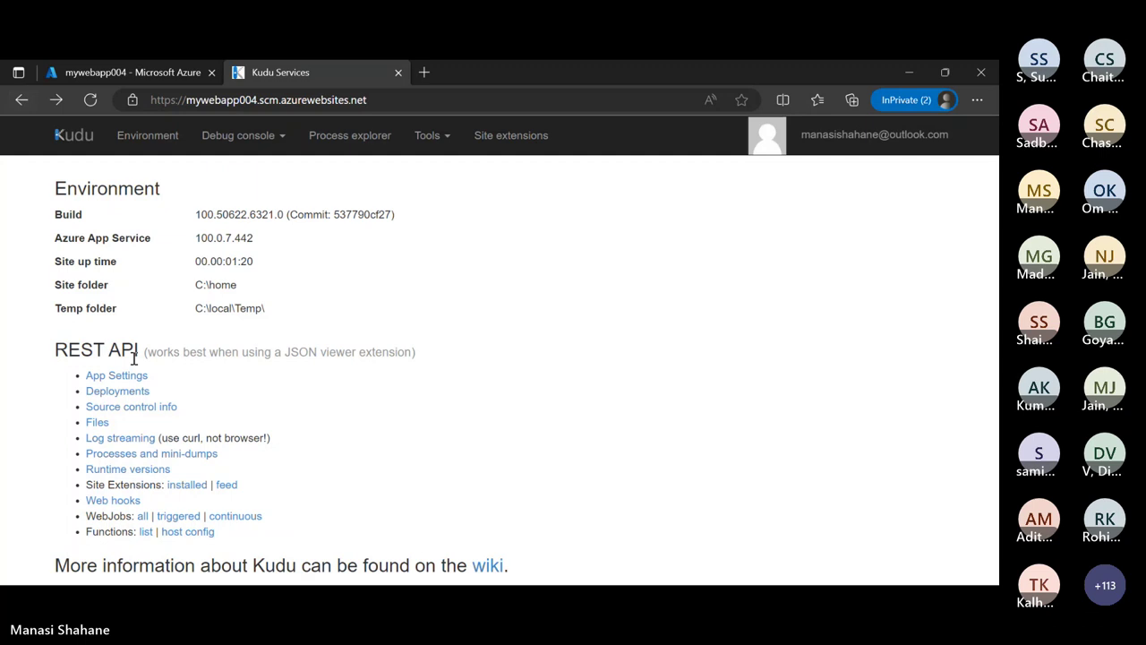
{"action": "left_click", "coordinate": [98, 424]}
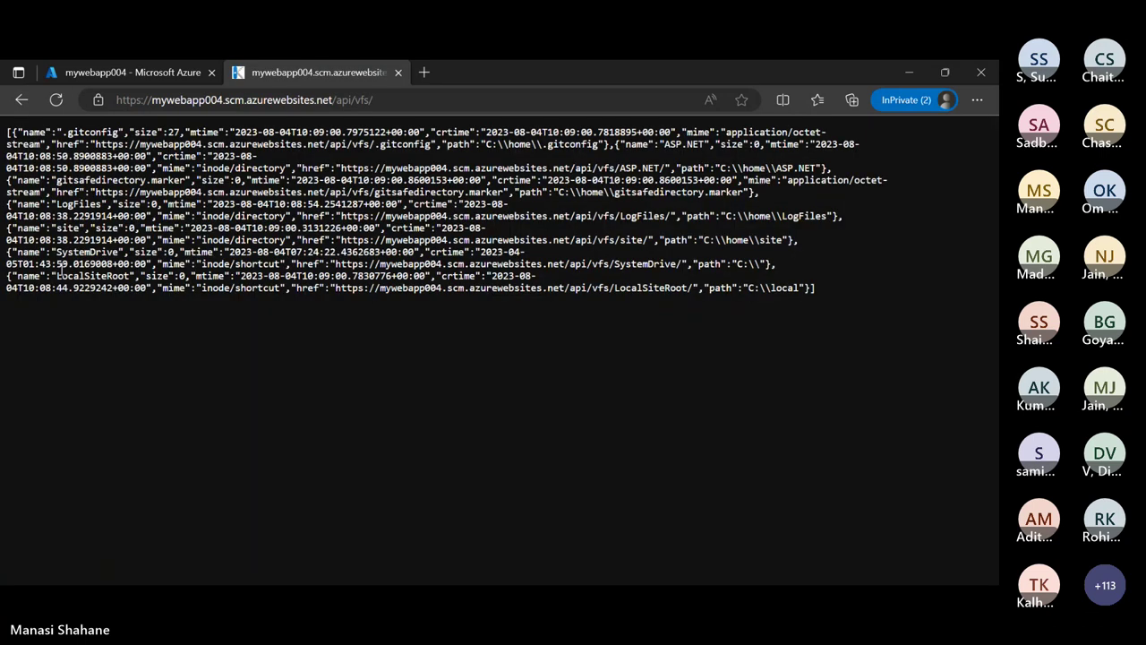
{"action": "left_click", "coordinate": [22, 99]}
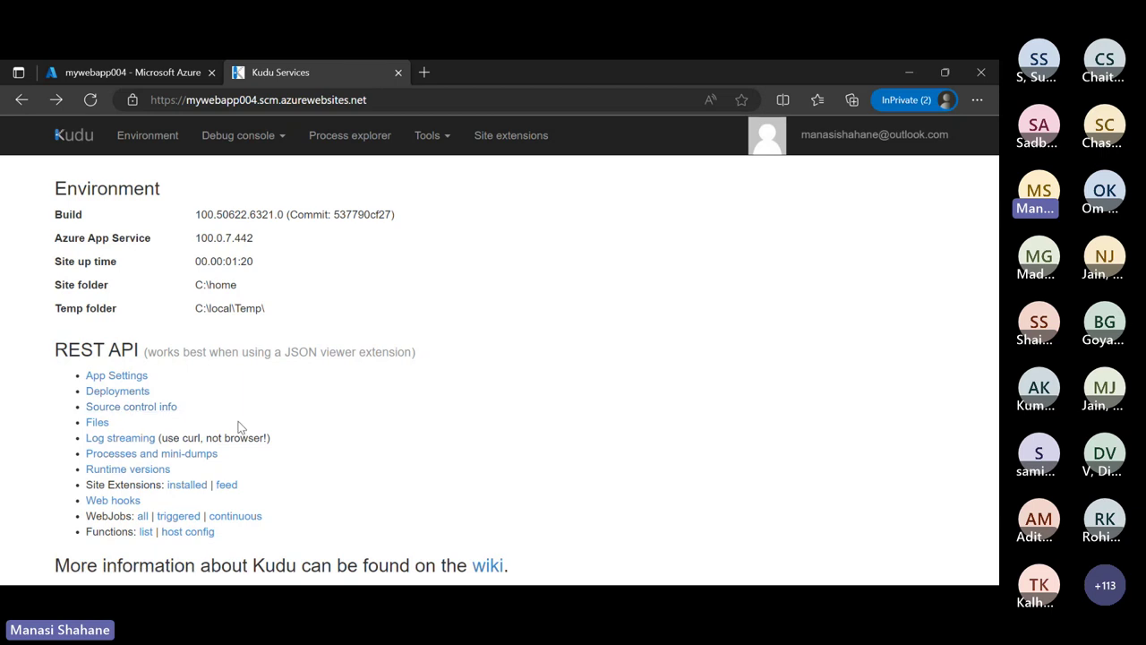
- Go back to the web app's overview in the Azure portal and open its default domain to check the site address
{"action": "left_click", "coordinate": [124, 73]}
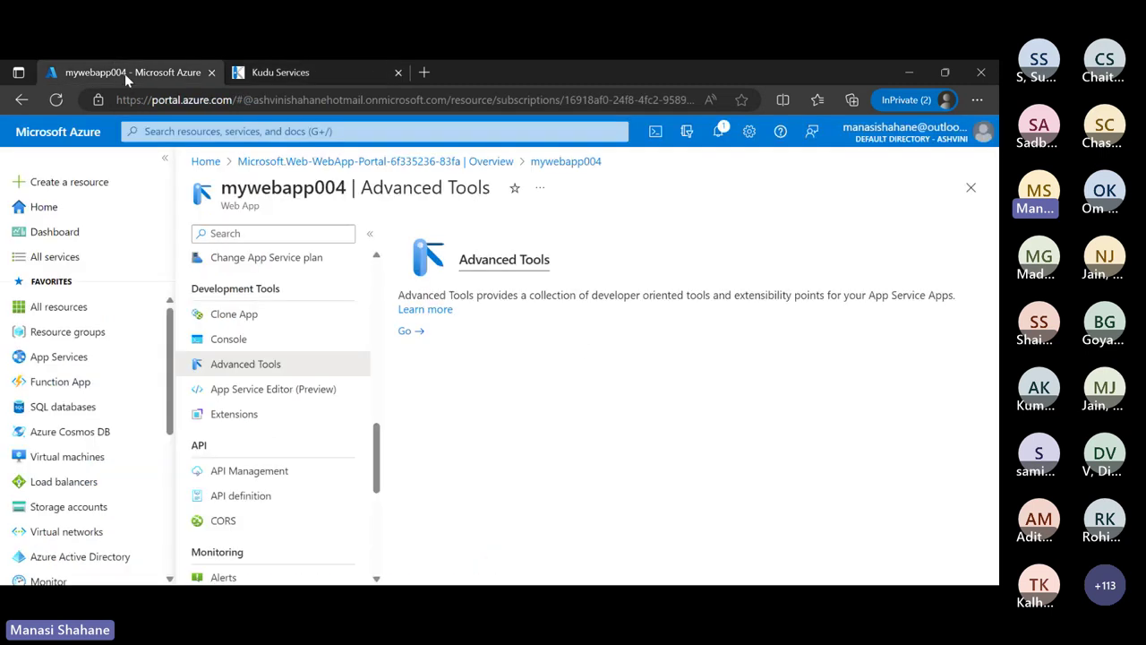
{"action": "scroll", "coordinate": [302, 348], "scroll_direction": "up", "scroll_amount": 6}
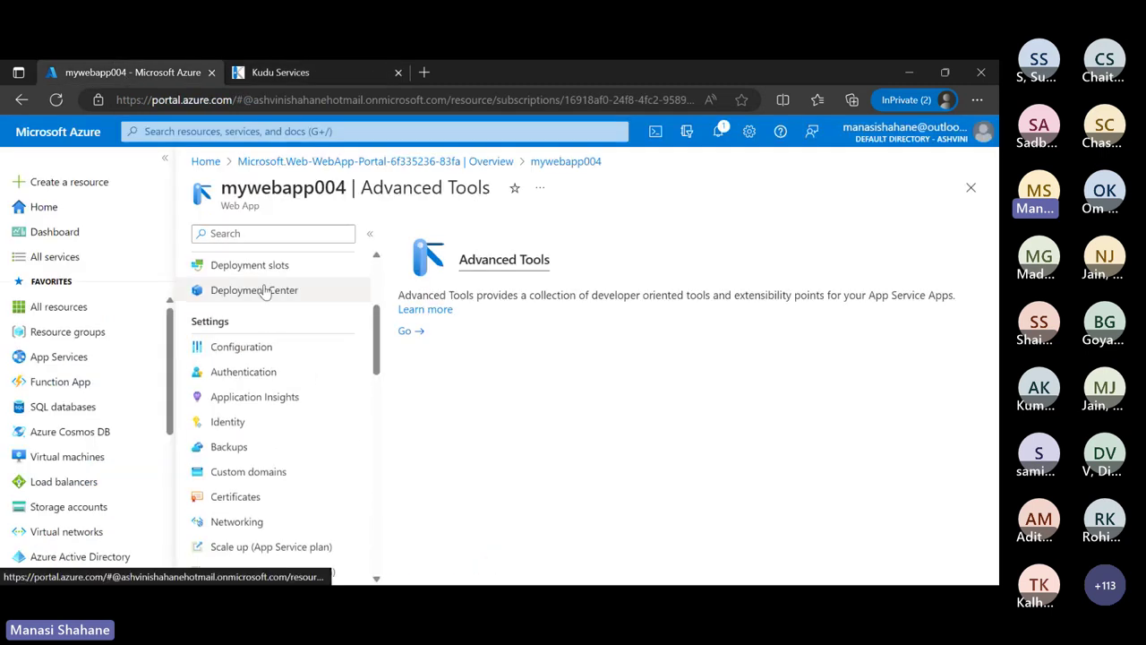
{"action": "scroll", "coordinate": [262, 291], "scroll_direction": "up", "scroll_amount": 3}
{"action": "left_click", "coordinate": [237, 267]}
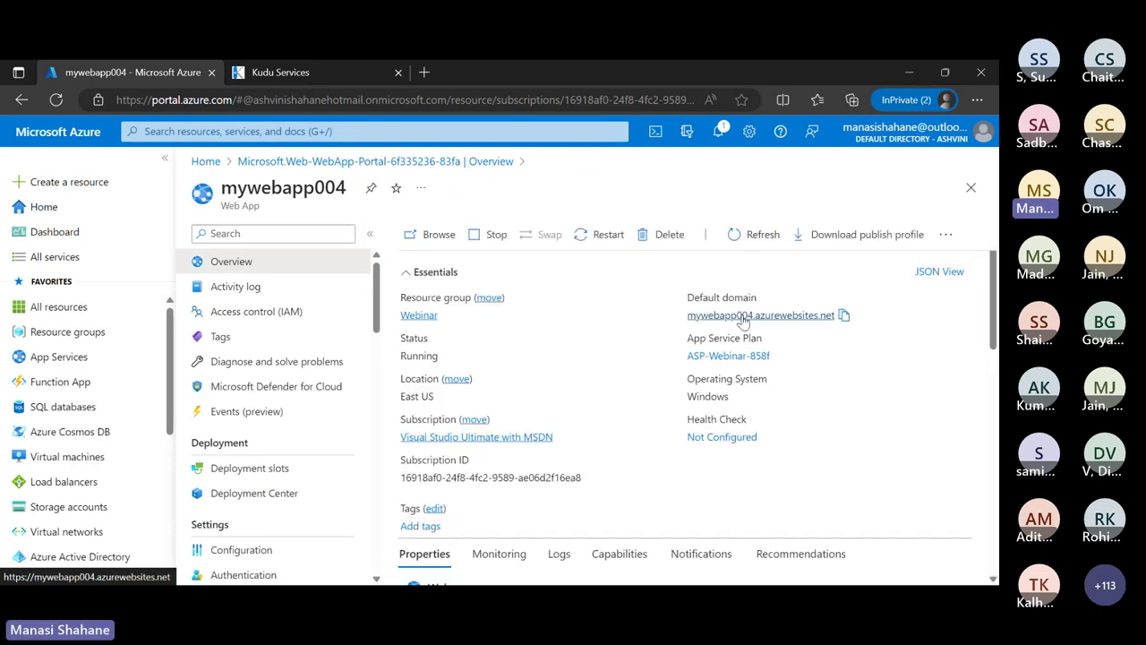
{"action": "left_click", "coordinate": [741, 313]}
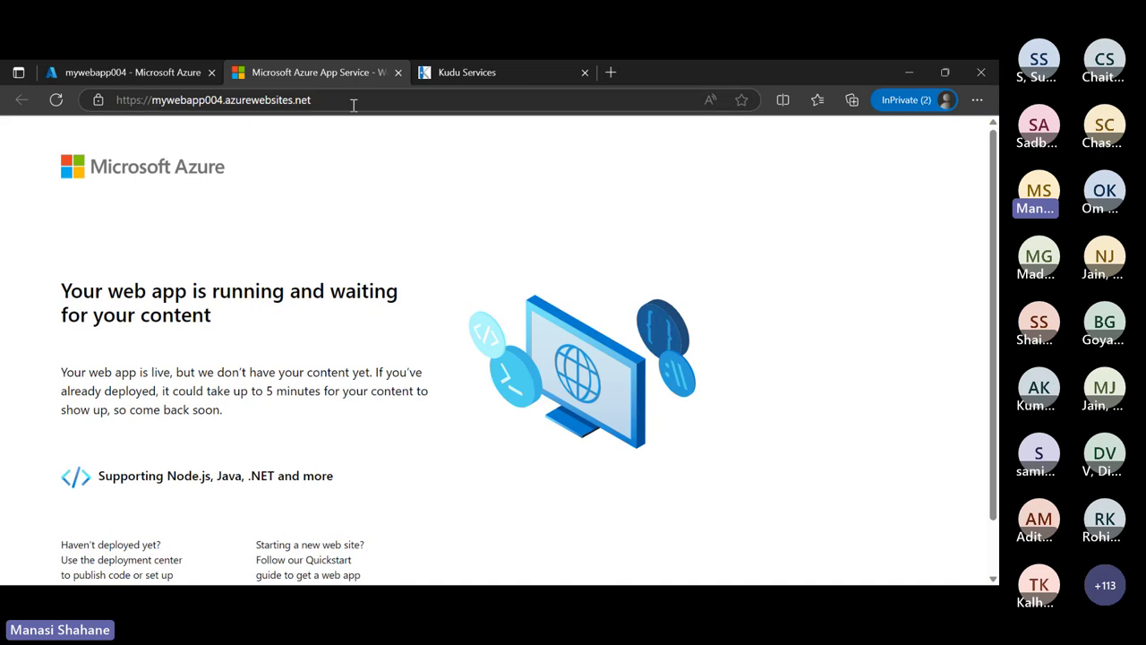
- Open the CMD debug console in Kudu and examine its command prompt and the files in the home folder
{"action": "left_click", "coordinate": [466, 73]}
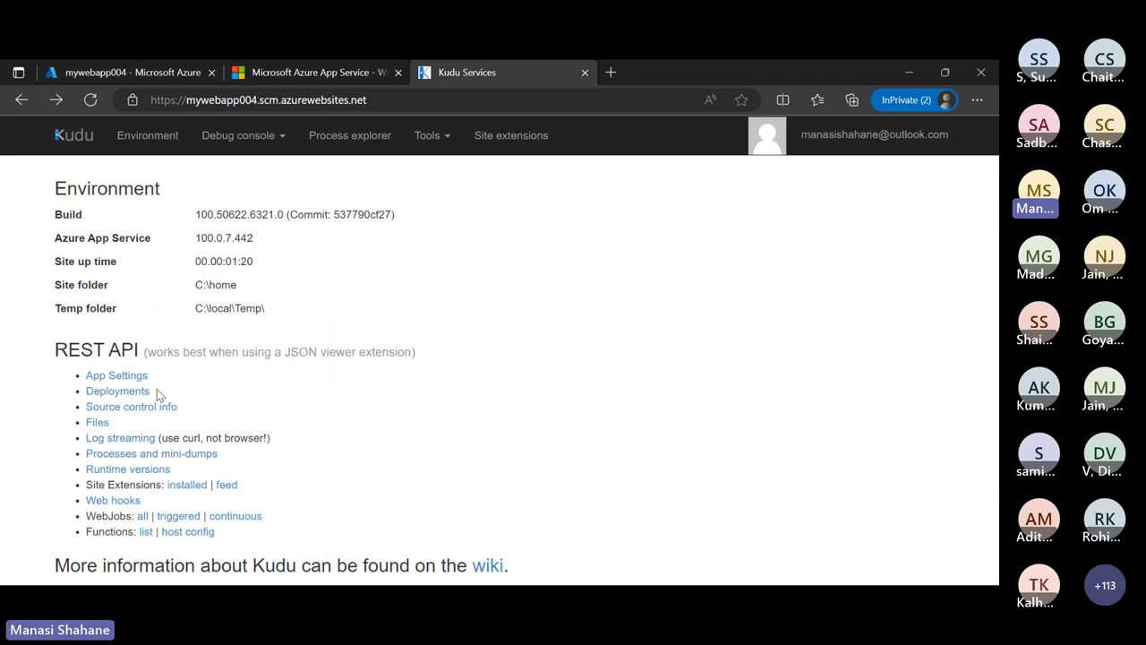
{"action": "left_click", "coordinate": [276, 141]}
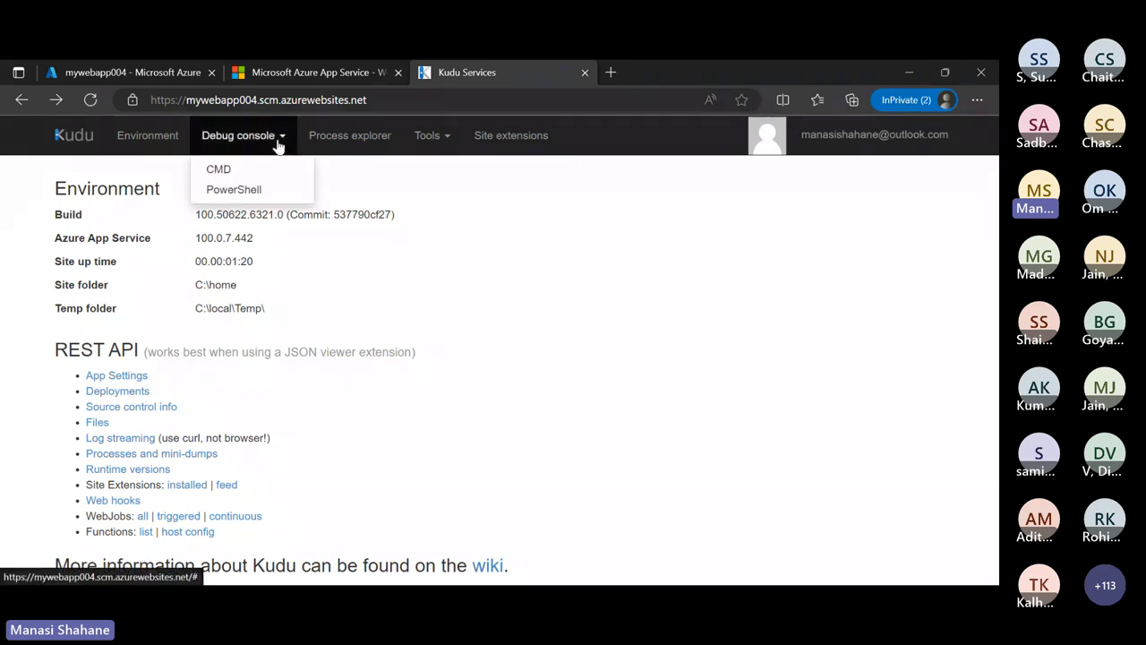
{"action": "left_click", "coordinate": [250, 175]}
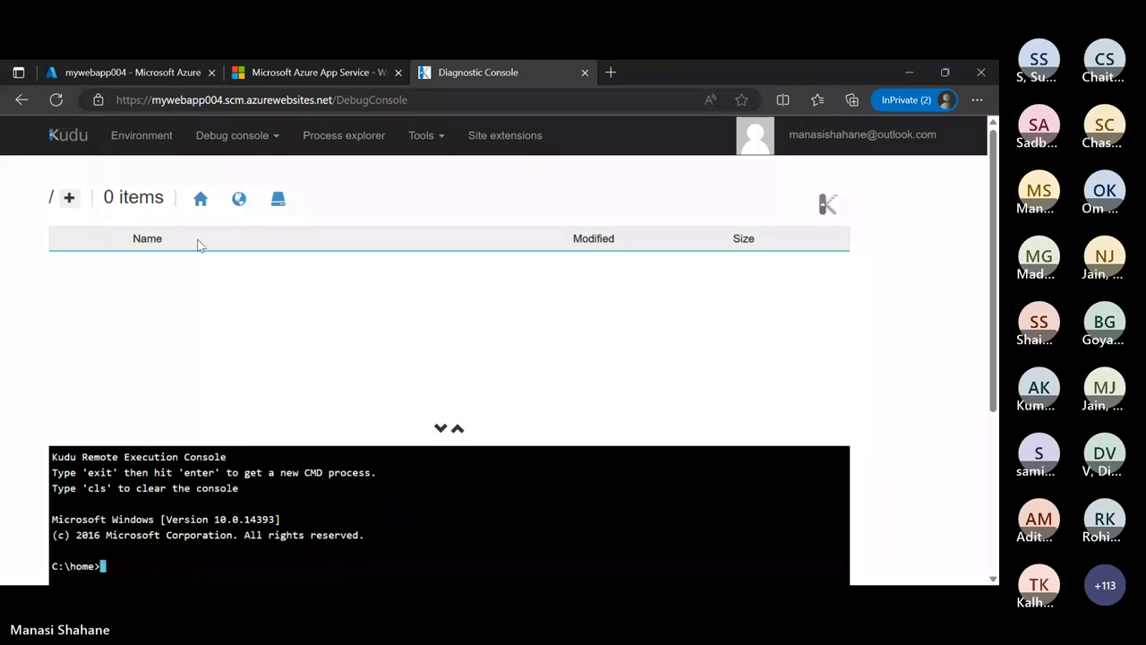
{"action": "scroll", "coordinate": [243, 436], "scroll_direction": "down", "scroll_amount": 2}
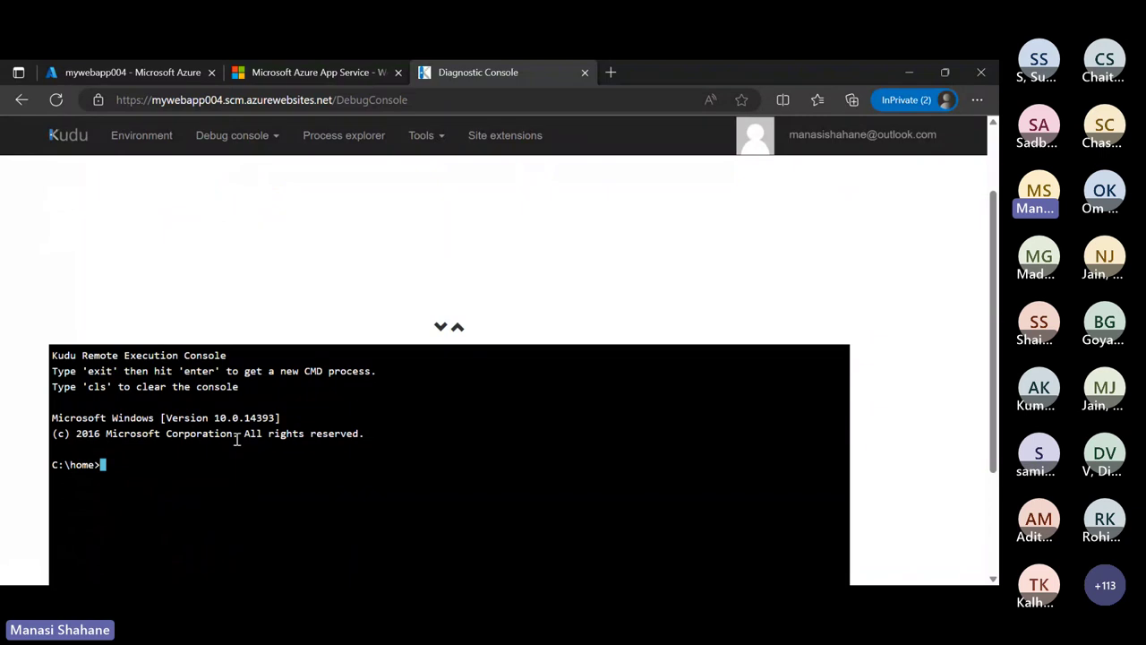
{"action": "scroll", "coordinate": [238, 439], "scroll_direction": "up", "scroll_amount": 2}
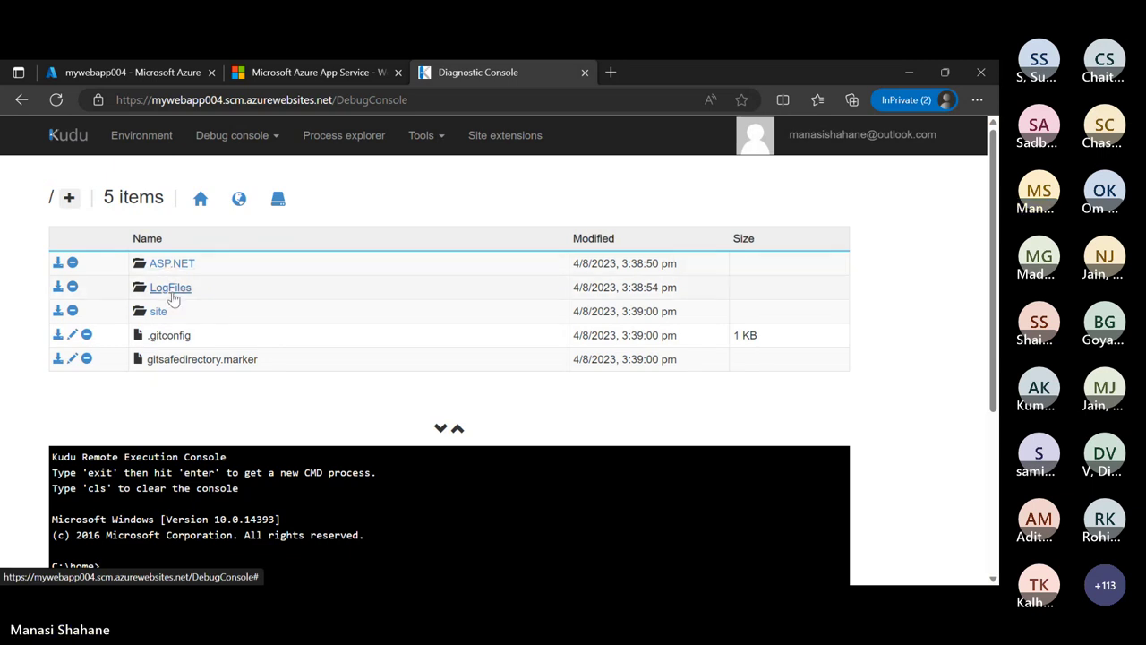
{"action": "left_click", "coordinate": [70, 201]}
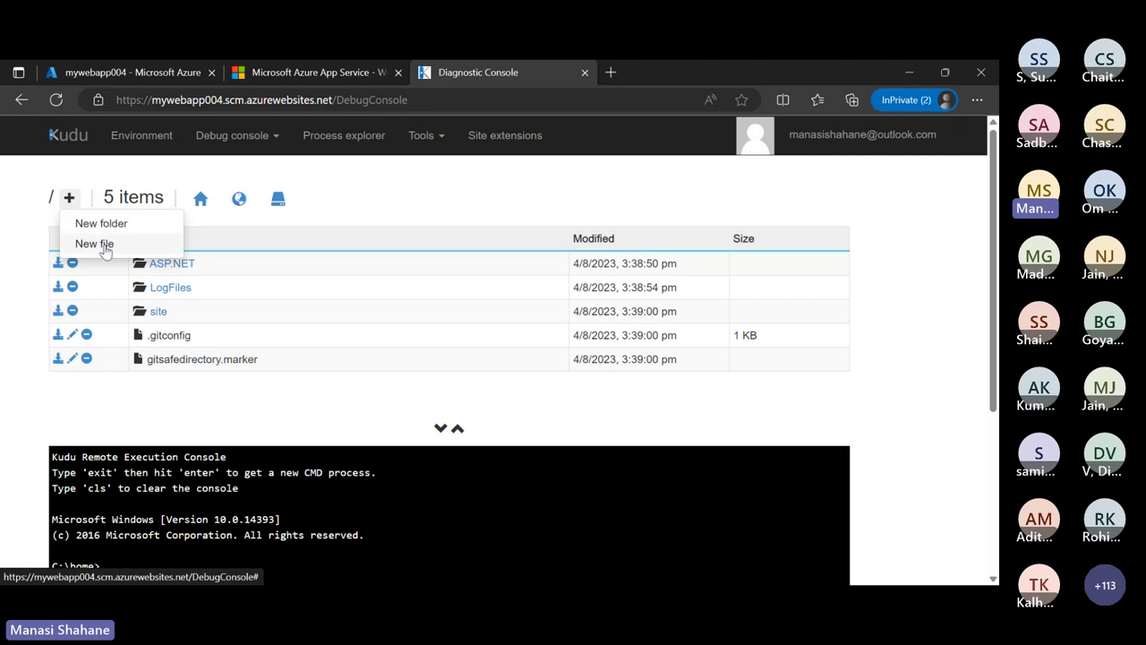
{"action": "left_click", "coordinate": [106, 248]}
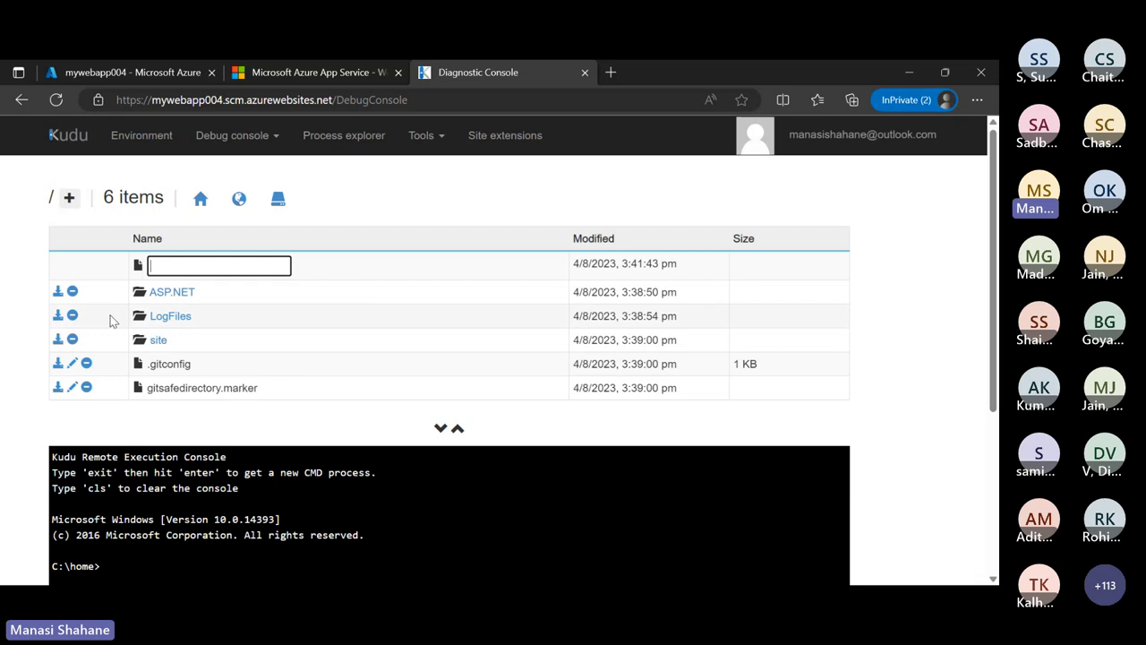
{"action": "left_click", "coordinate": [21, 100]}
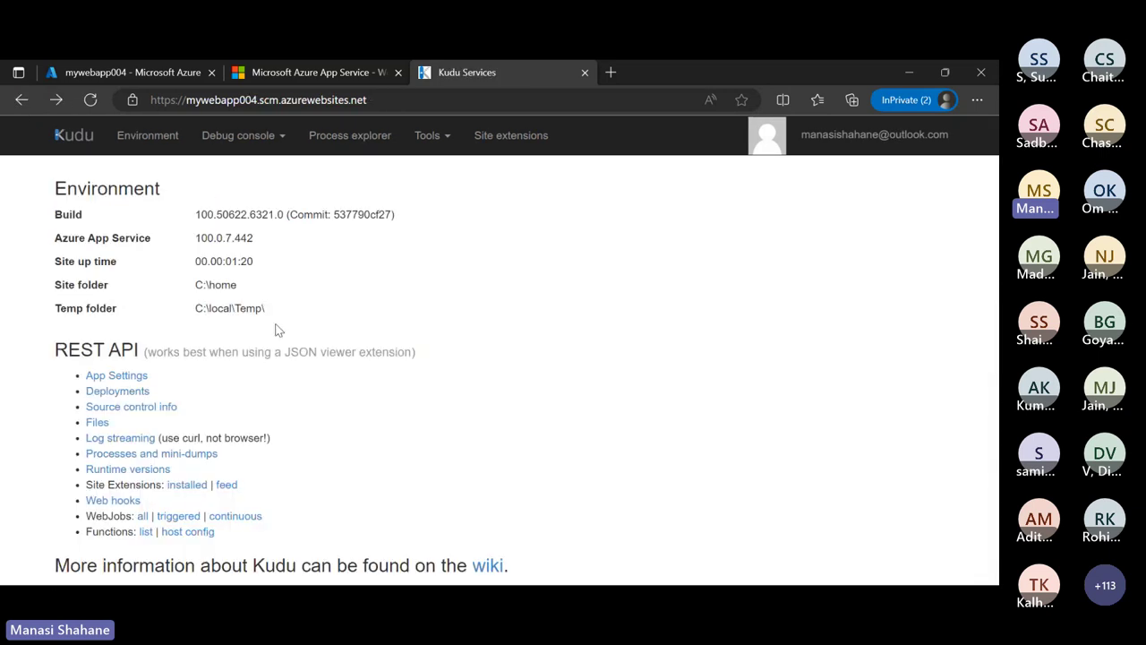
- Close the Kudu and web app site pages and return to the web app's overview in the Azure portal
{"action": "scroll", "coordinate": [276, 329], "scroll_direction": "up", "scroll_amount": 1}
{"action": "scroll", "coordinate": [276, 329], "scroll_direction": "down", "scroll_amount": 1}
{"action": "left_click", "coordinate": [585, 72]}
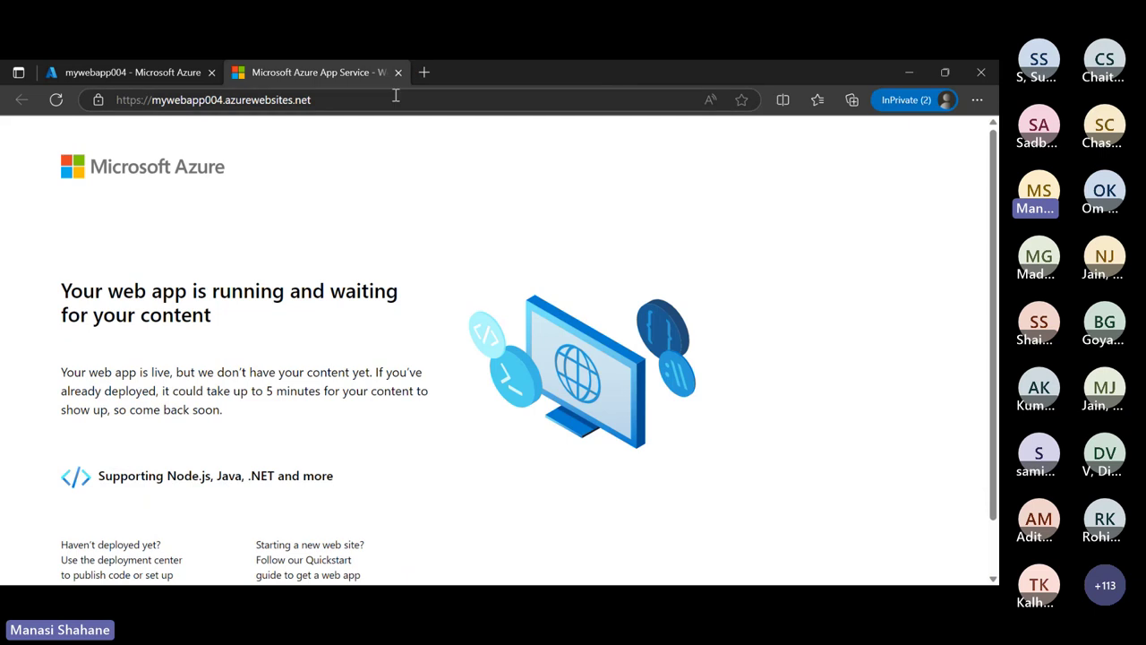
{"action": "left_click", "coordinate": [398, 73]}
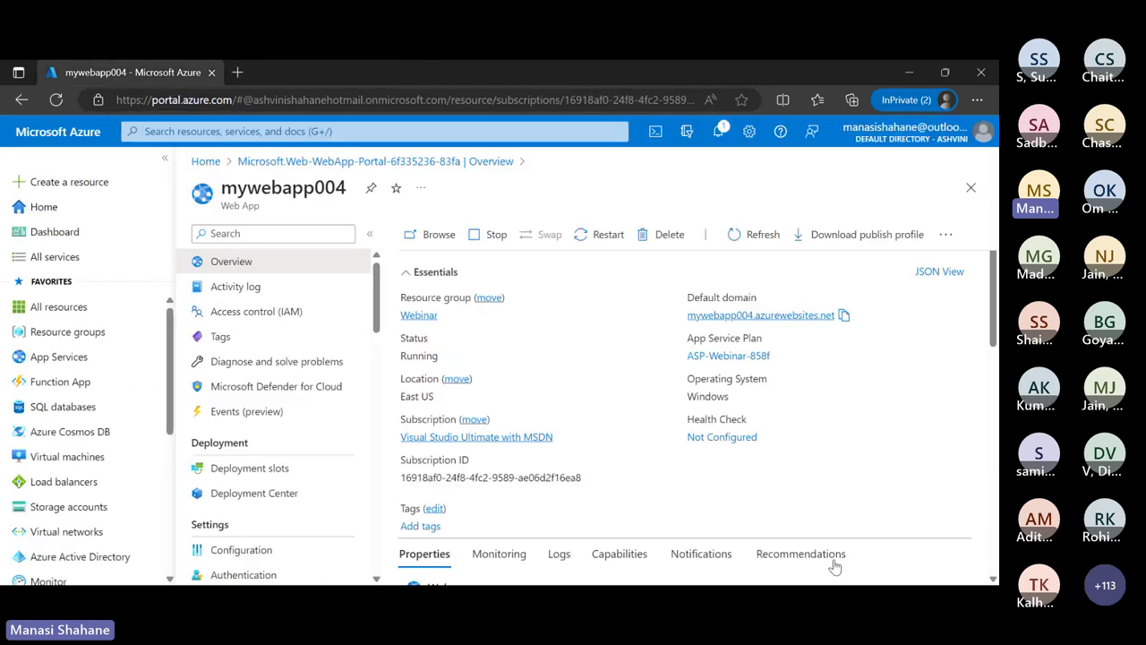
{"action": "scroll", "coordinate": [847, 559], "scroll_direction": "down", "scroll_amount": 1}
{"action": "scroll", "coordinate": [842, 501], "scroll_direction": "up", "scroll_amount": 1}
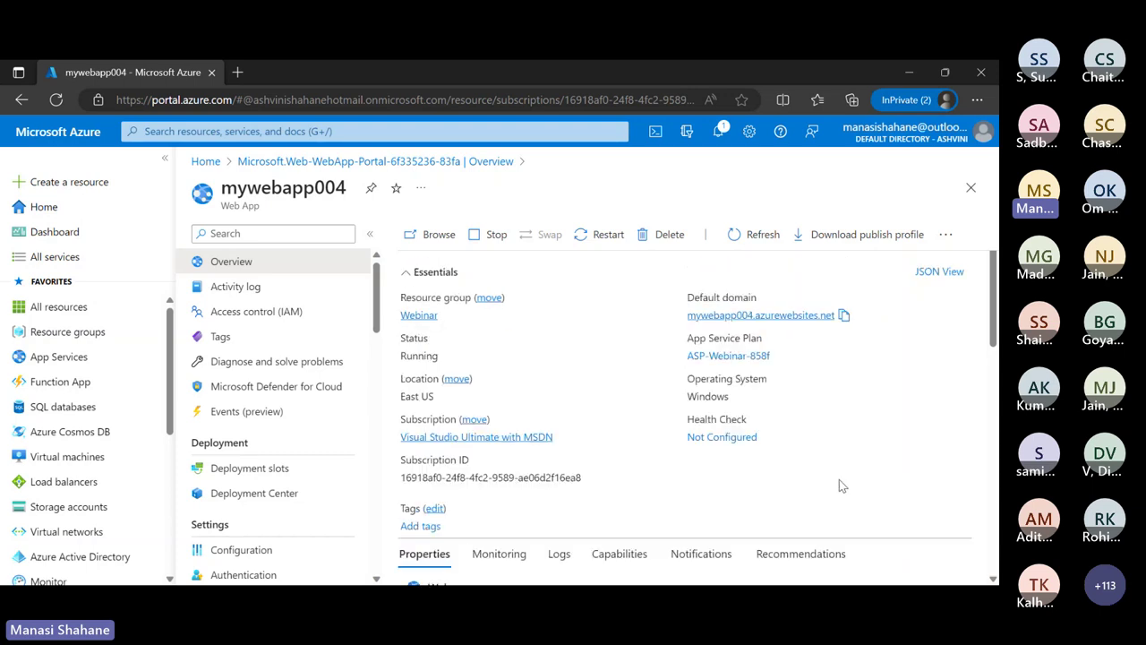
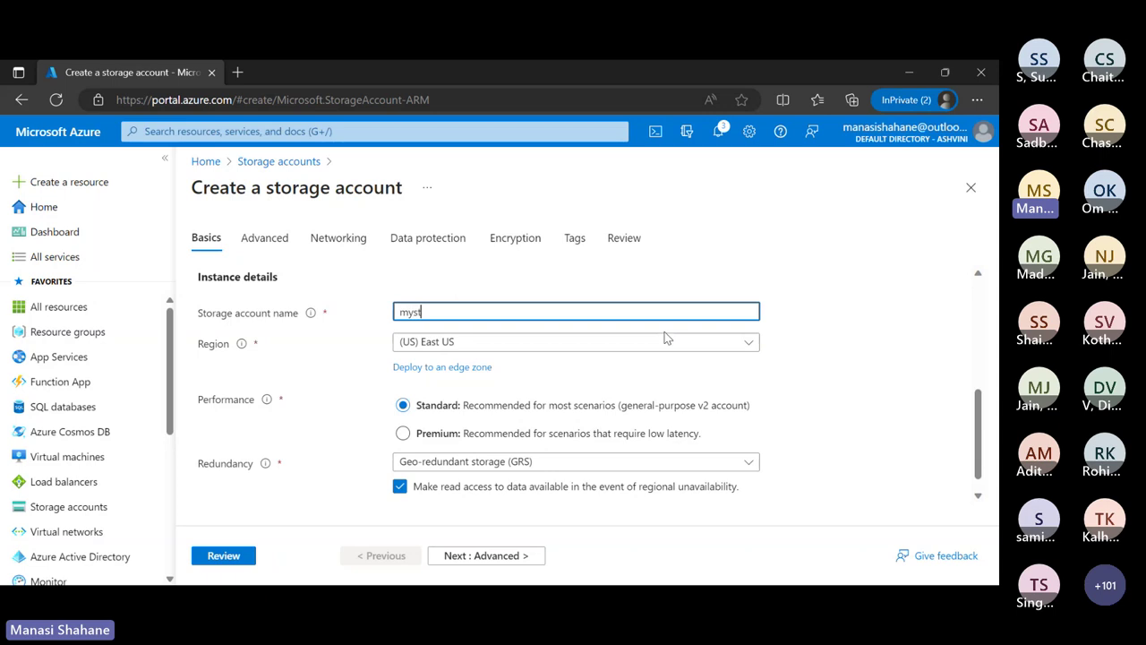
- Name the new storage account mystorageaccount004 and set its redundancy to Locally-redundant storage (LRS)
{"action": "type", "text": "account00"}
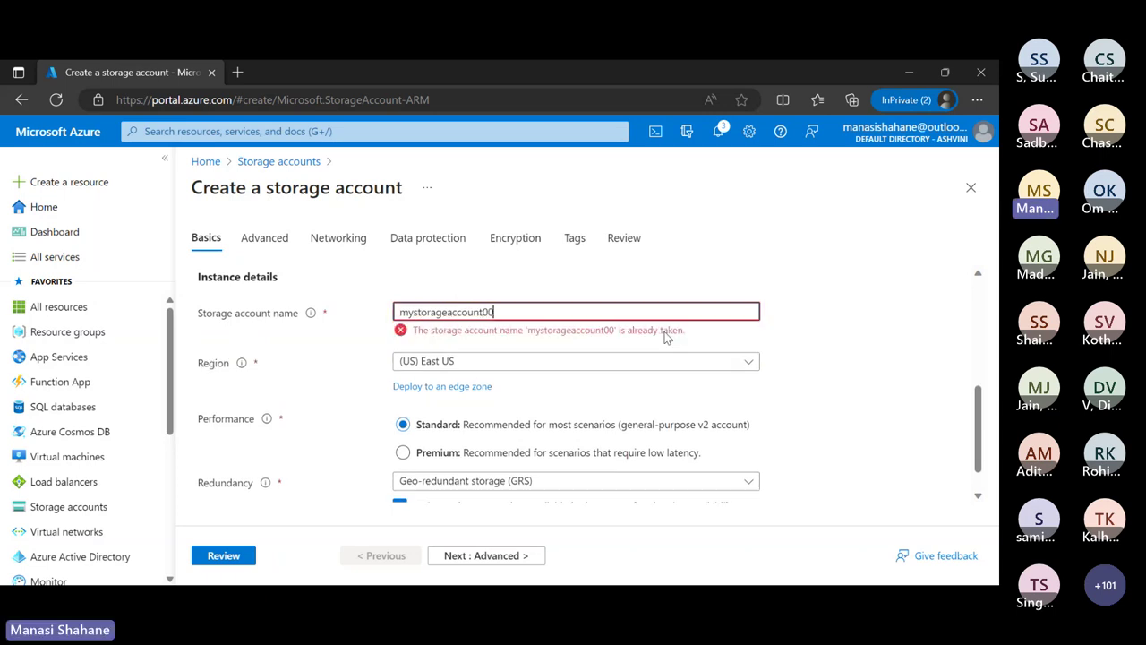
{"action": "type", "text": "4"}
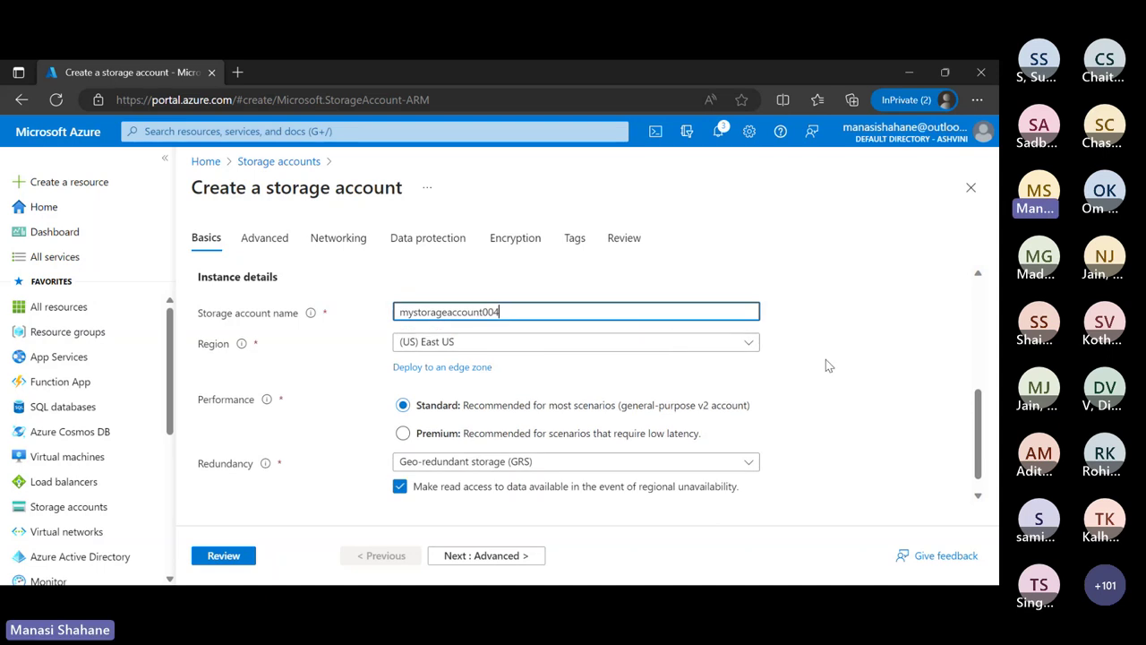
{"action": "scroll", "coordinate": [827, 363], "scroll_direction": "down", "scroll_amount": 1}
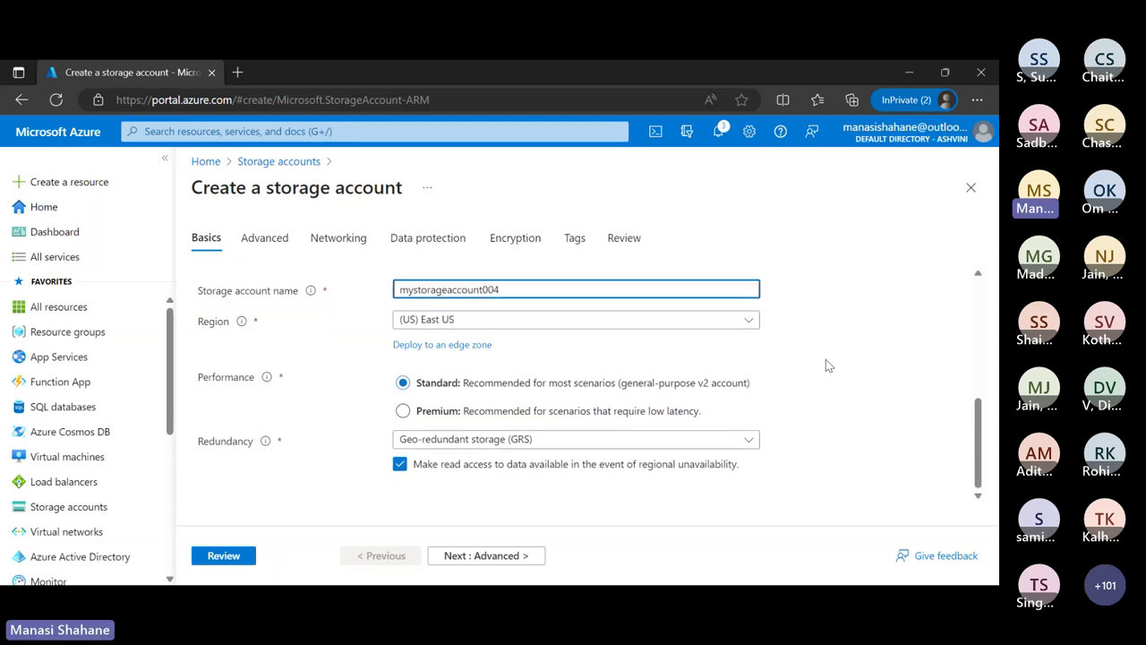
{"action": "left_click", "coordinate": [743, 441]}
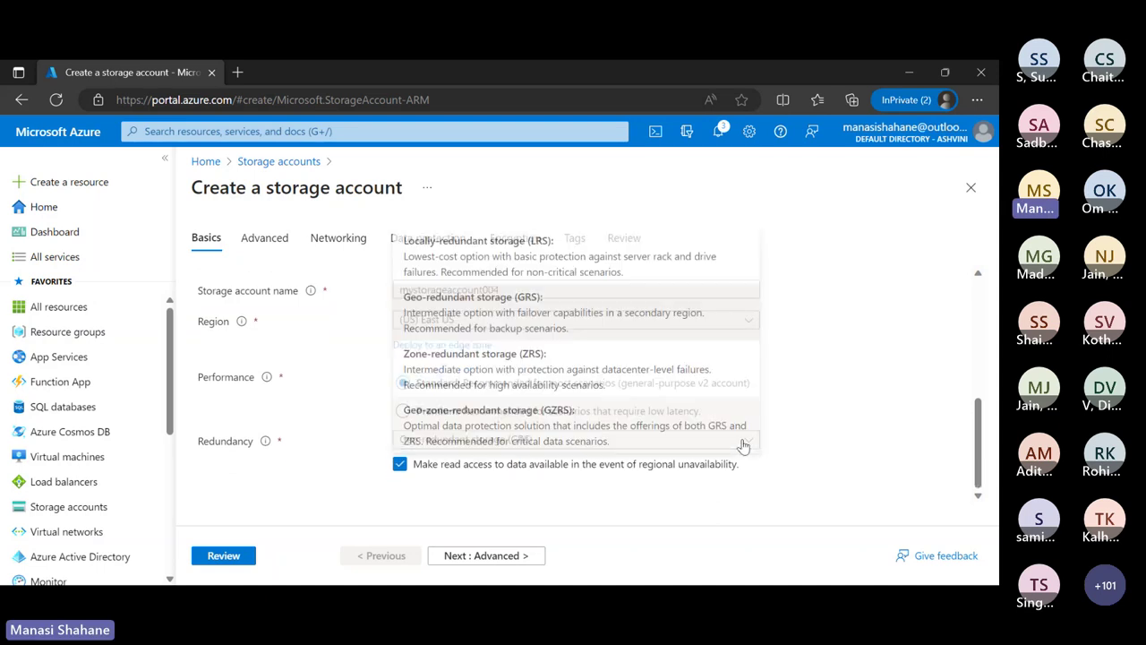
{"action": "left_click", "coordinate": [531, 262]}
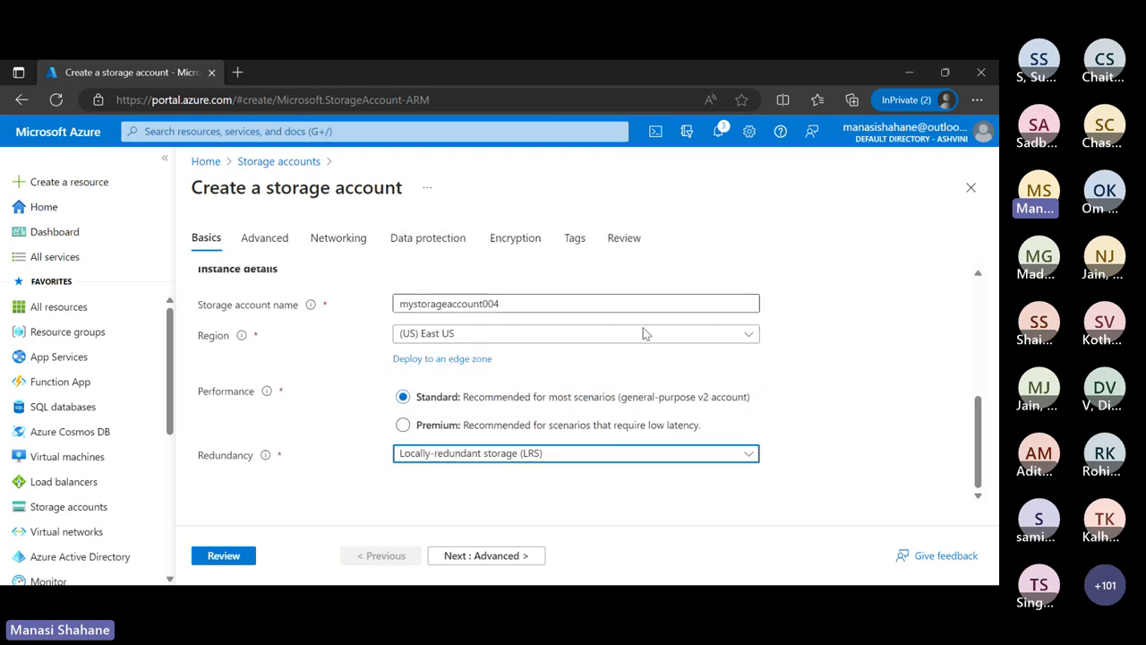
- Check the basic settings, review the storage account configuration, and create the account
{"action": "scroll", "coordinate": [748, 381], "scroll_direction": "up", "scroll_amount": 3}
{"action": "scroll", "coordinate": [748, 380], "scroll_direction": "down", "scroll_amount": 3}
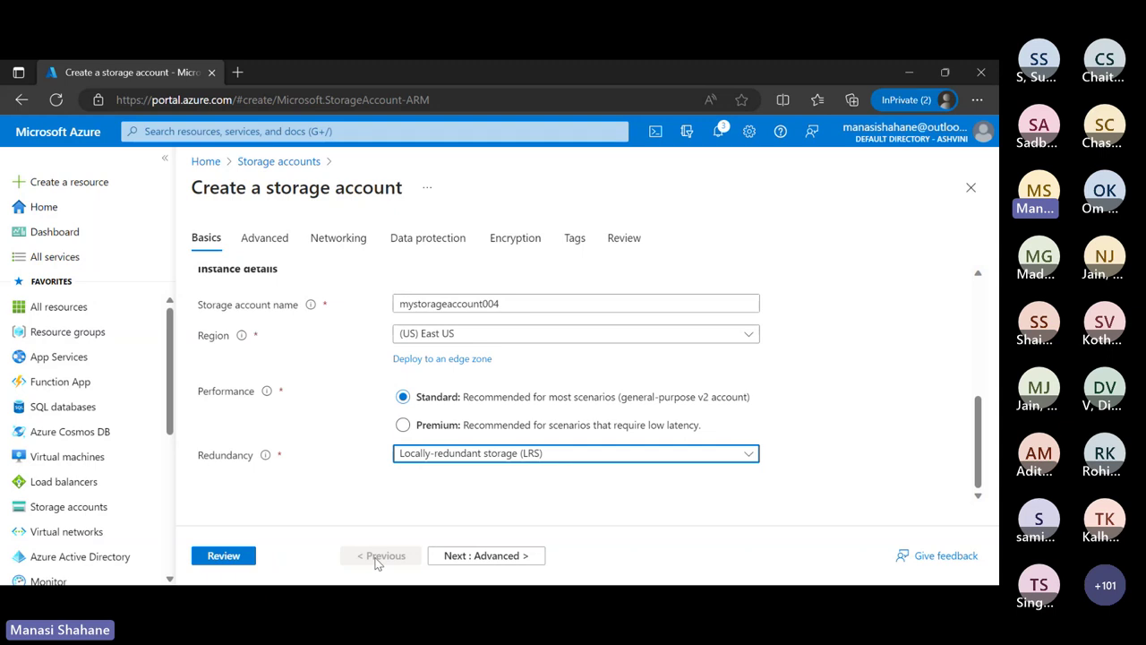
{"action": "left_click", "coordinate": [235, 555]}
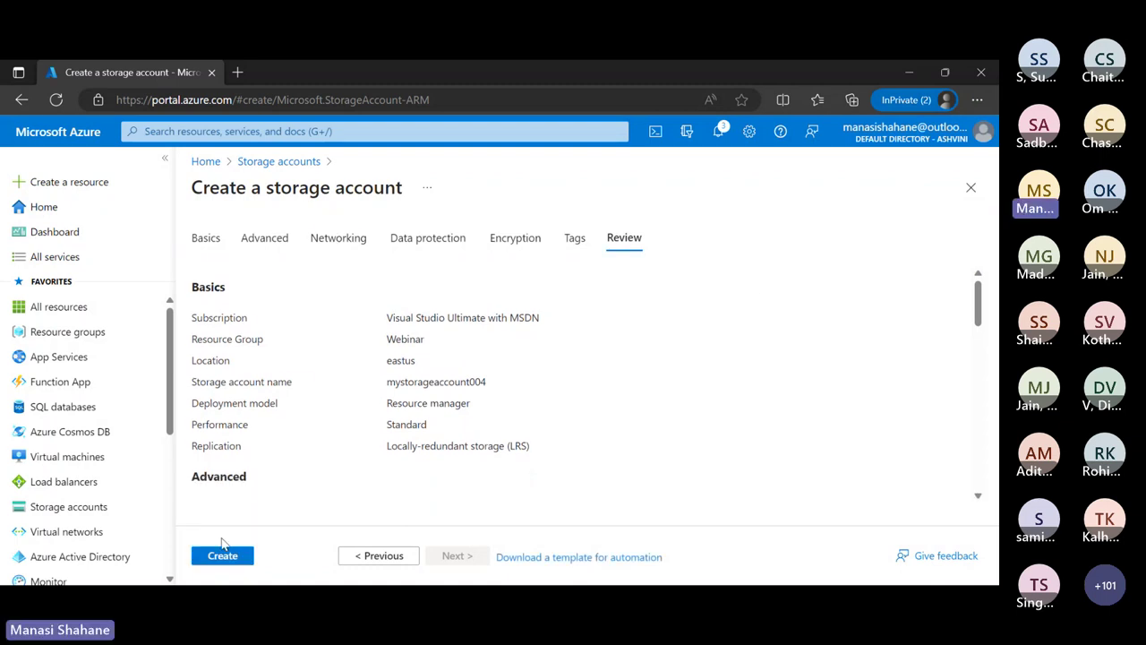
{"action": "left_click", "coordinate": [222, 556]}
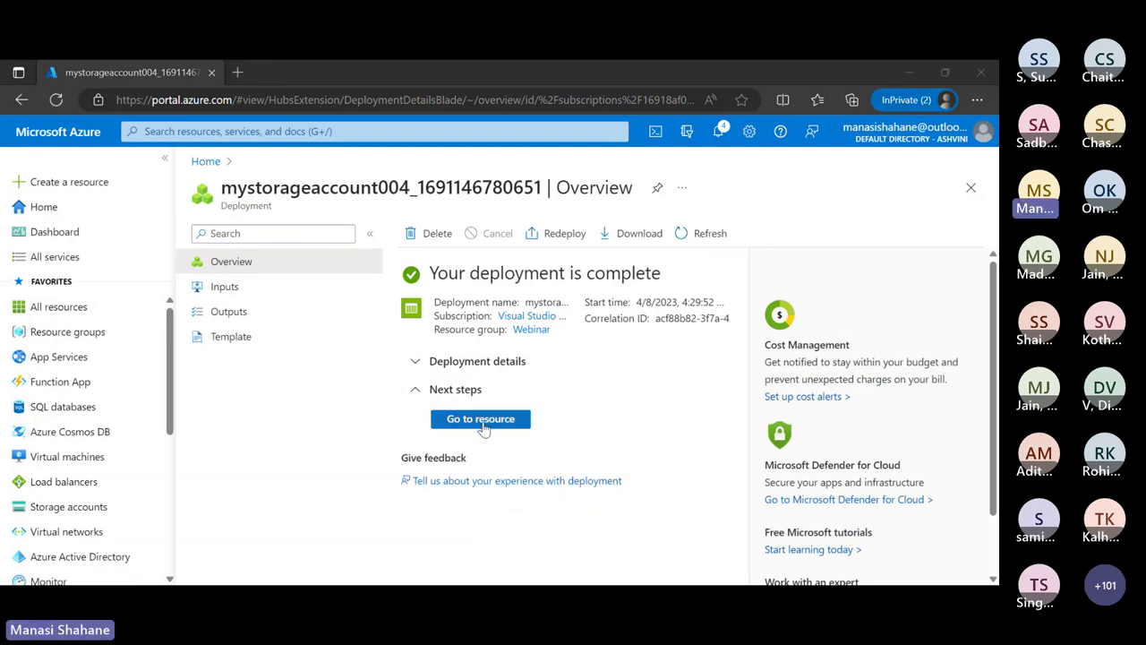
- Create a container named data in the storage account mystorageaccount004 and open it
{"action": "left_click", "coordinate": [483, 426]}
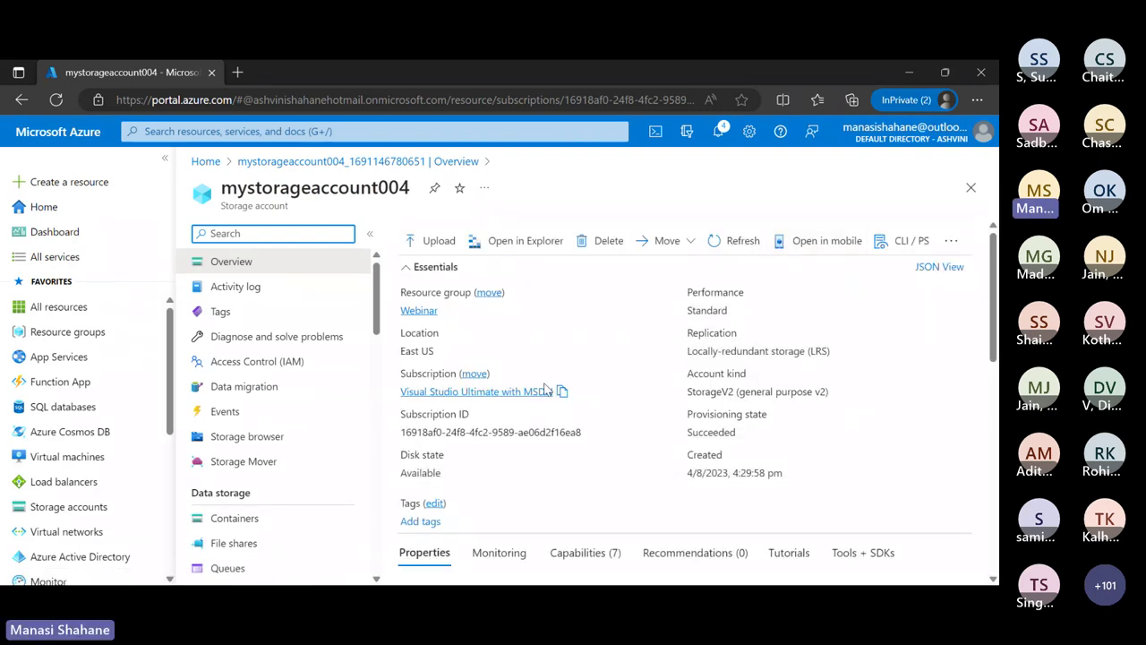
{"action": "scroll", "coordinate": [317, 415], "scroll_direction": "down", "scroll_amount": 1}
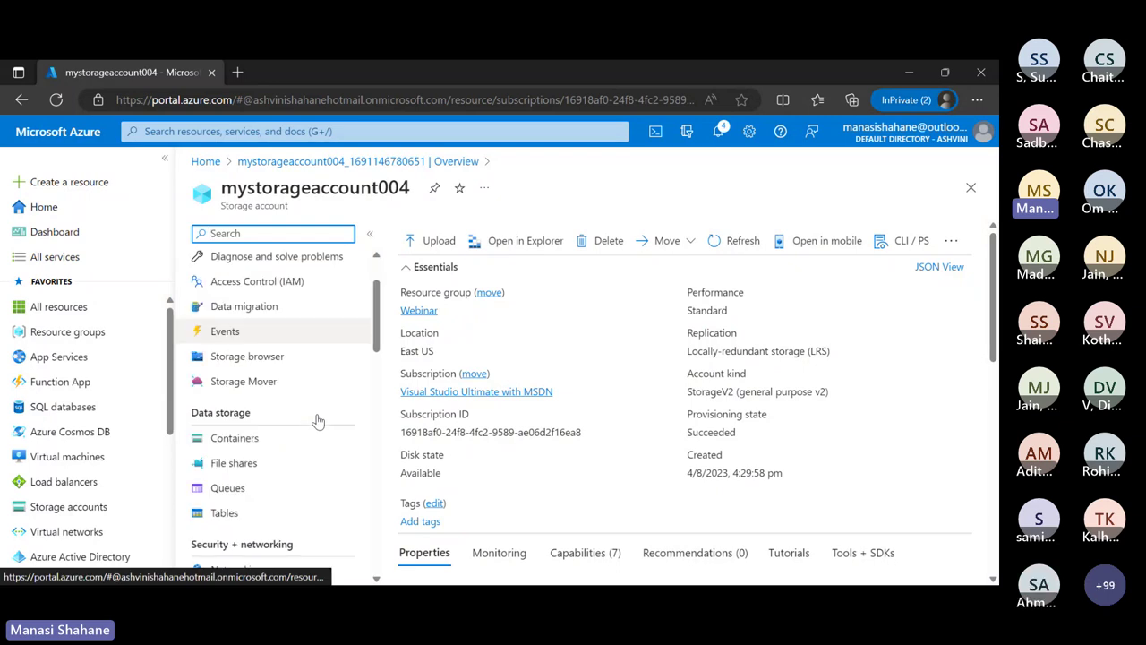
{"action": "left_click", "coordinate": [224, 446]}
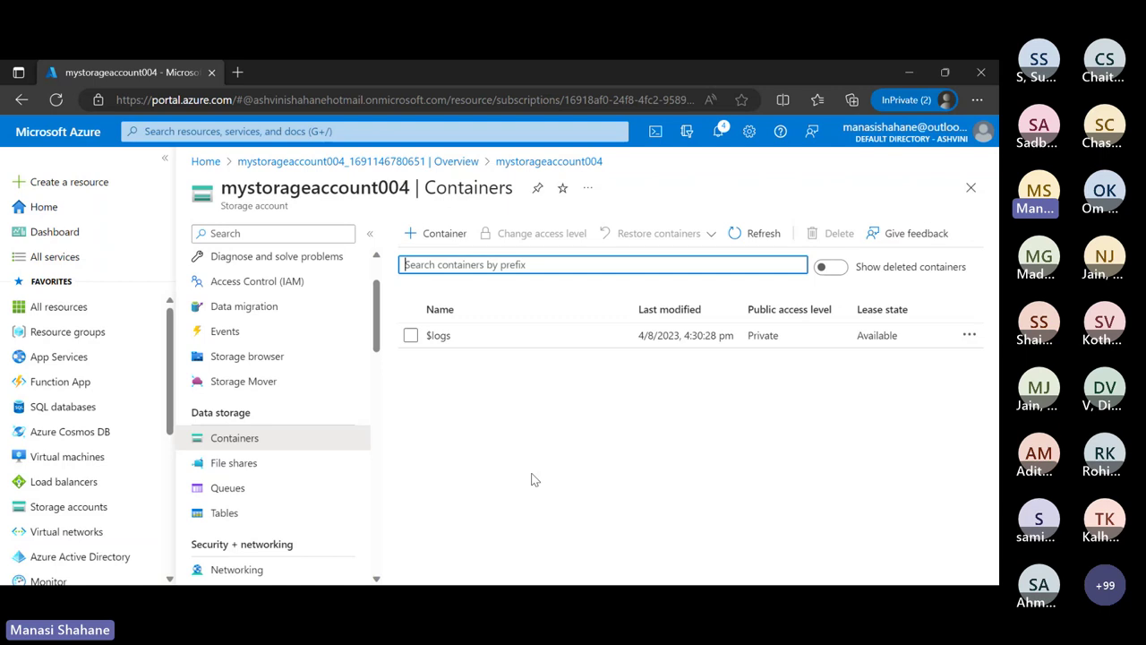
{"action": "left_click", "coordinate": [441, 240]}
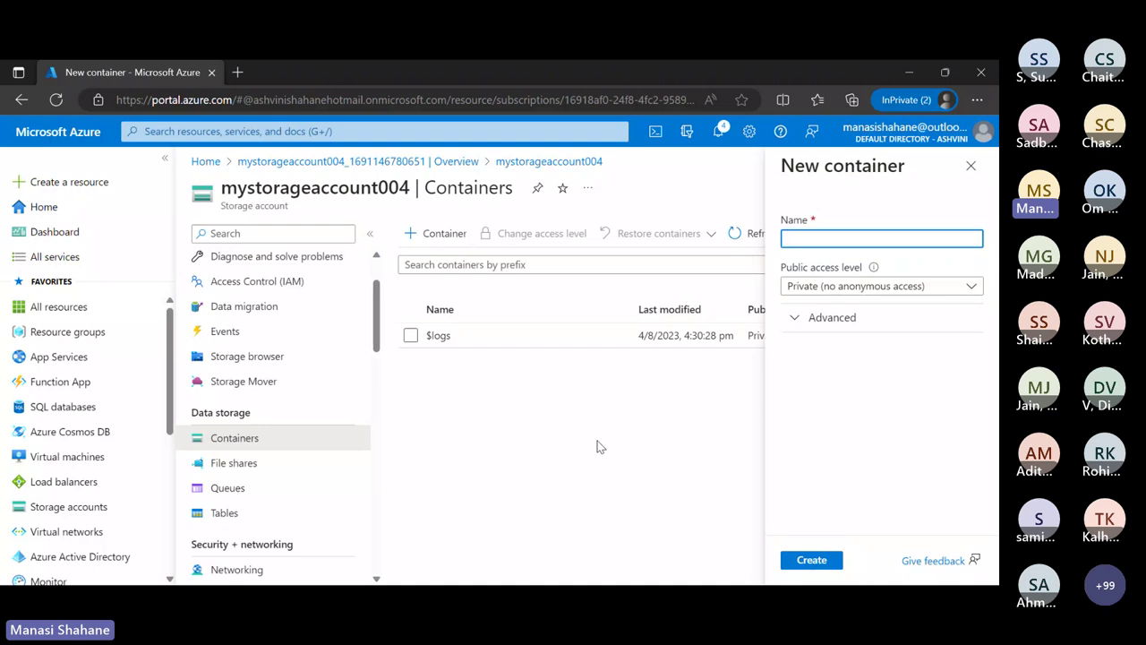
{"action": "type", "text": "data"}
{"action": "left_click", "coordinate": [811, 563]}
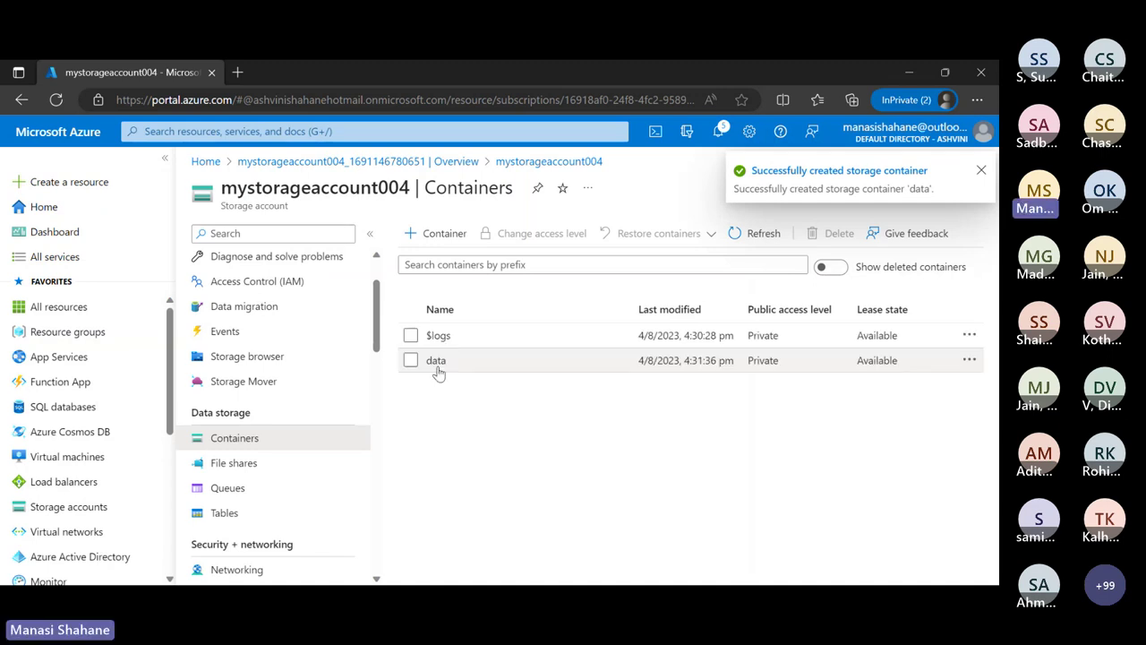
{"action": "left_click", "coordinate": [436, 361]}
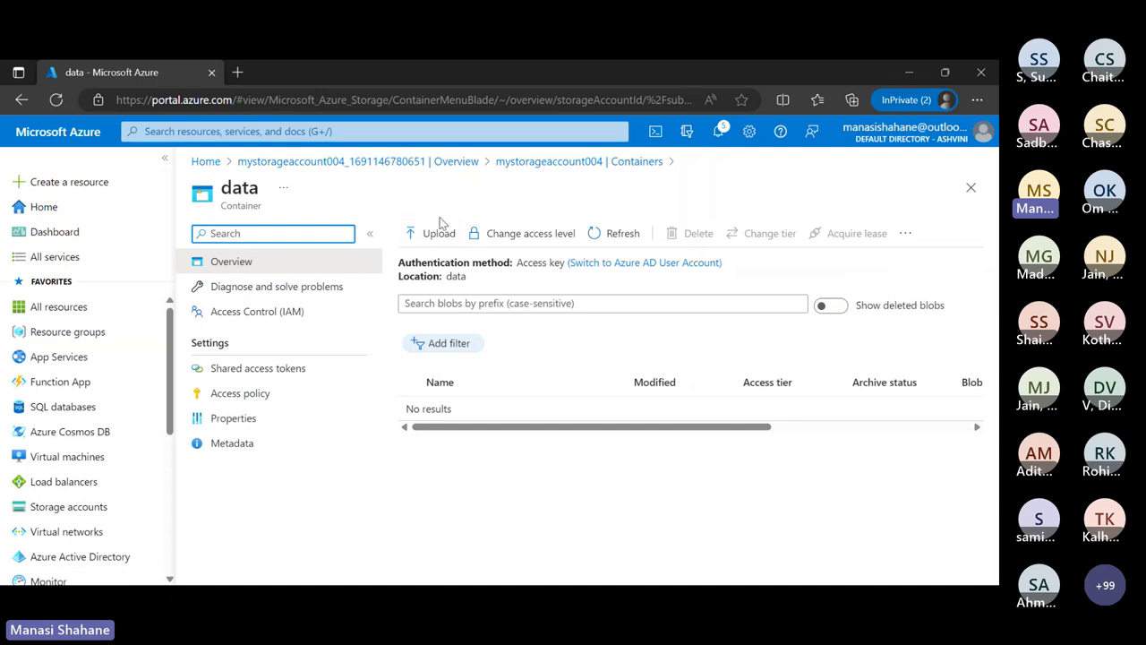
- Try to upload diabetes.csv from the Datasets folder under Analytics to the data container, and reload the page
{"action": "left_click", "coordinate": [441, 239]}
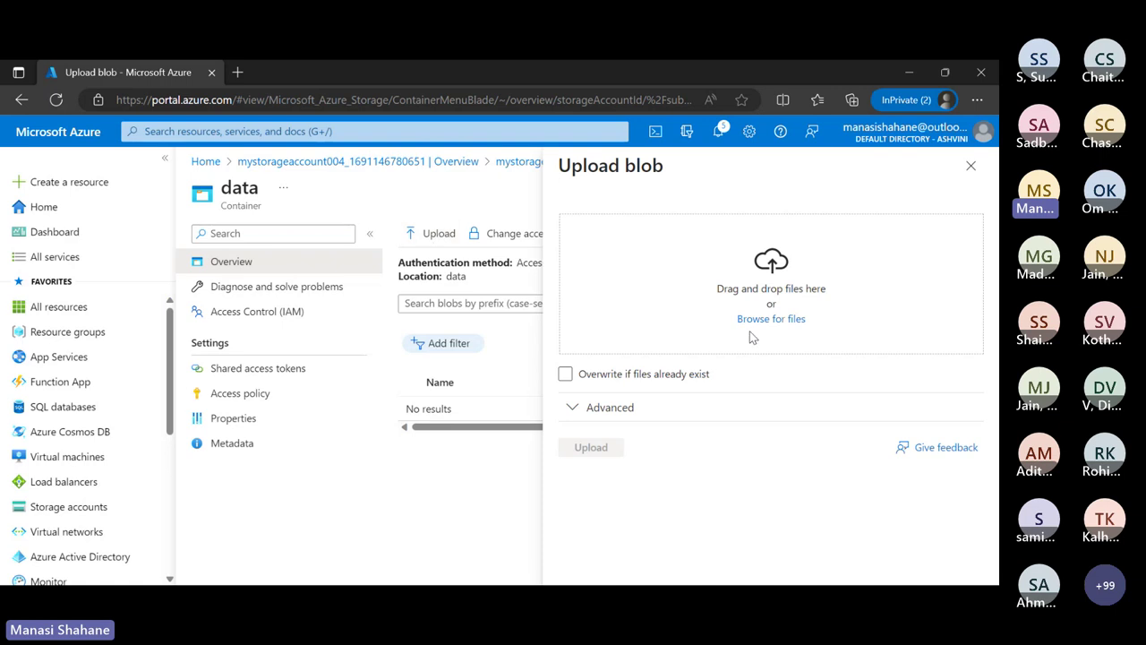
{"action": "left_click", "coordinate": [767, 324]}
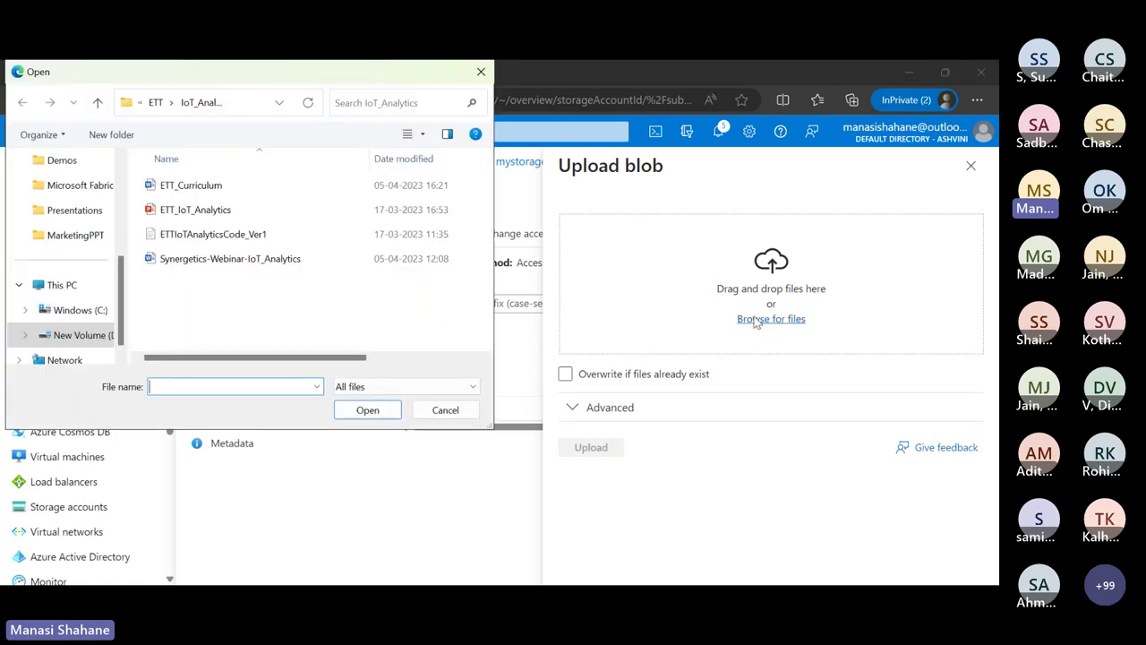
{"action": "left_click", "coordinate": [159, 102]}
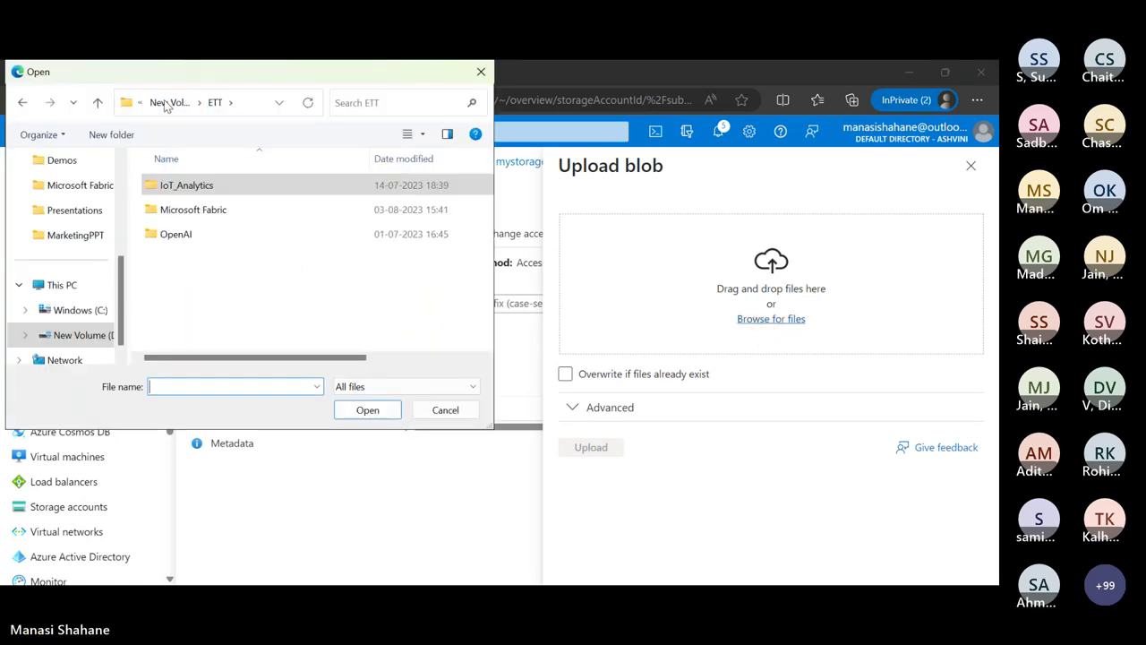
{"action": "left_click", "coordinate": [168, 102]}
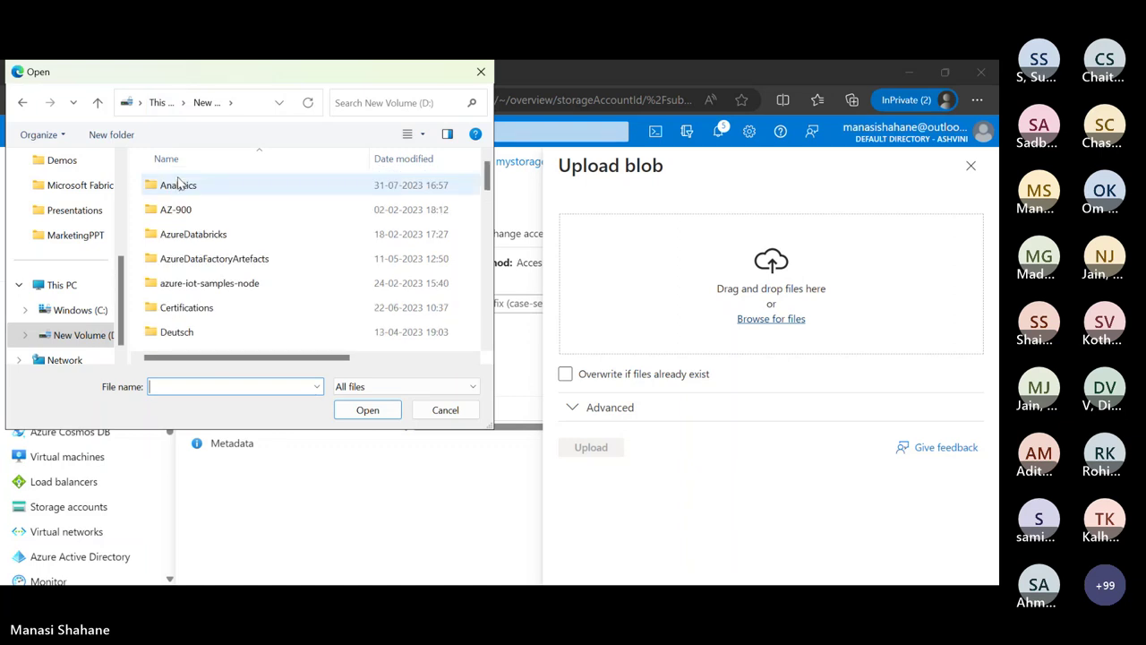
{"action": "double_click", "coordinate": [179, 185]}
{"action": "double_click", "coordinate": [176, 232]}
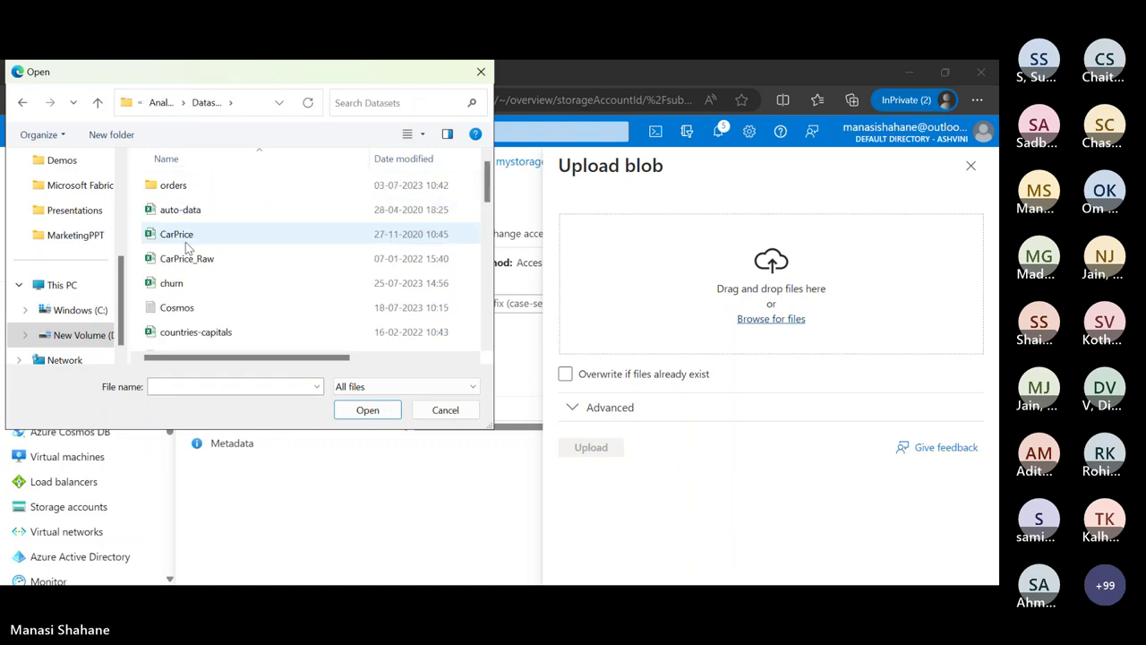
{"action": "scroll", "coordinate": [192, 269], "scroll_direction": "down", "scroll_amount": 2}
{"action": "scroll", "coordinate": [192, 292], "scroll_direction": "up", "scroll_amount": 2}
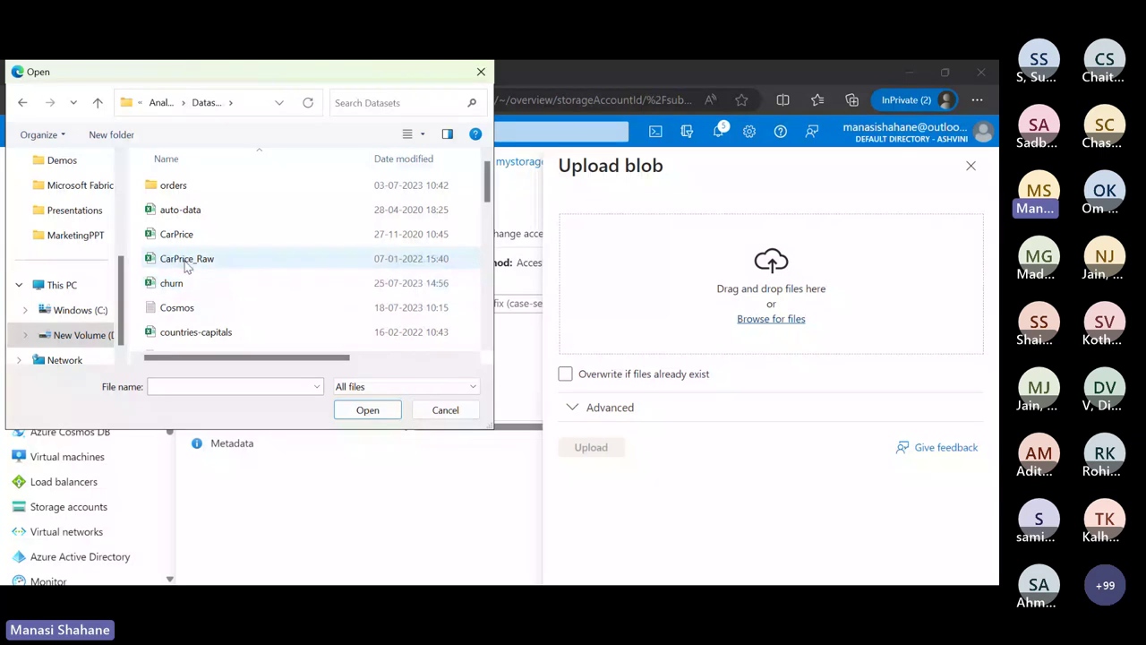
{"action": "scroll", "coordinate": [186, 265], "scroll_direction": "down", "scroll_amount": 2}
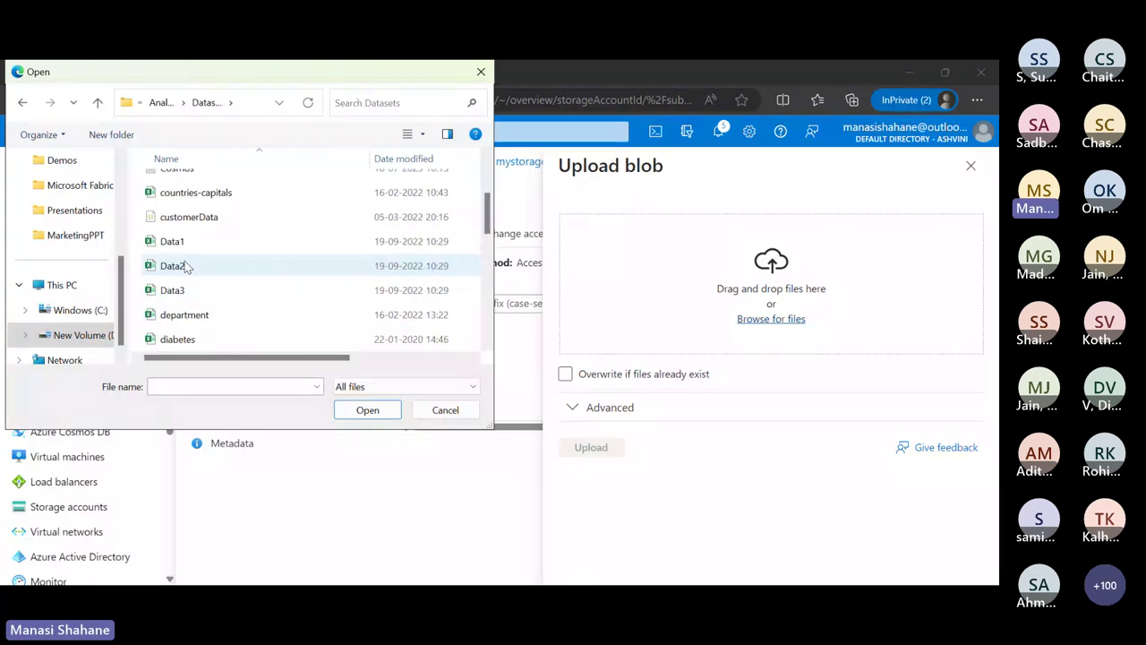
{"action": "scroll", "coordinate": [187, 266], "scroll_direction": "down", "scroll_amount": 3}
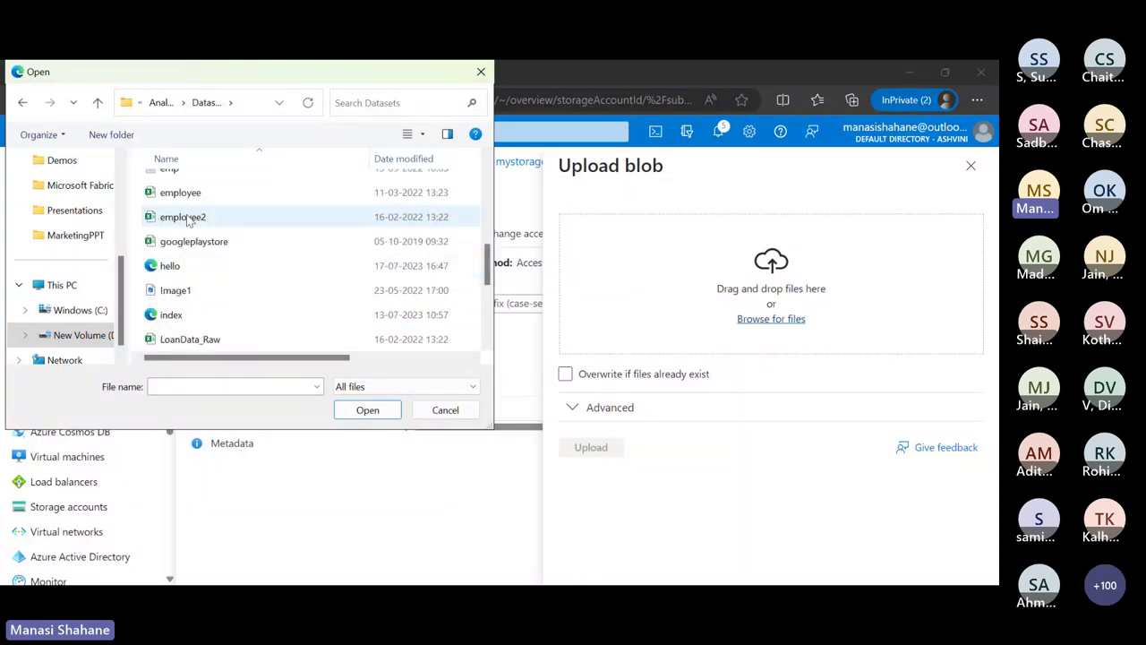
{"action": "scroll", "coordinate": [188, 224], "scroll_direction": "up", "scroll_amount": 3}
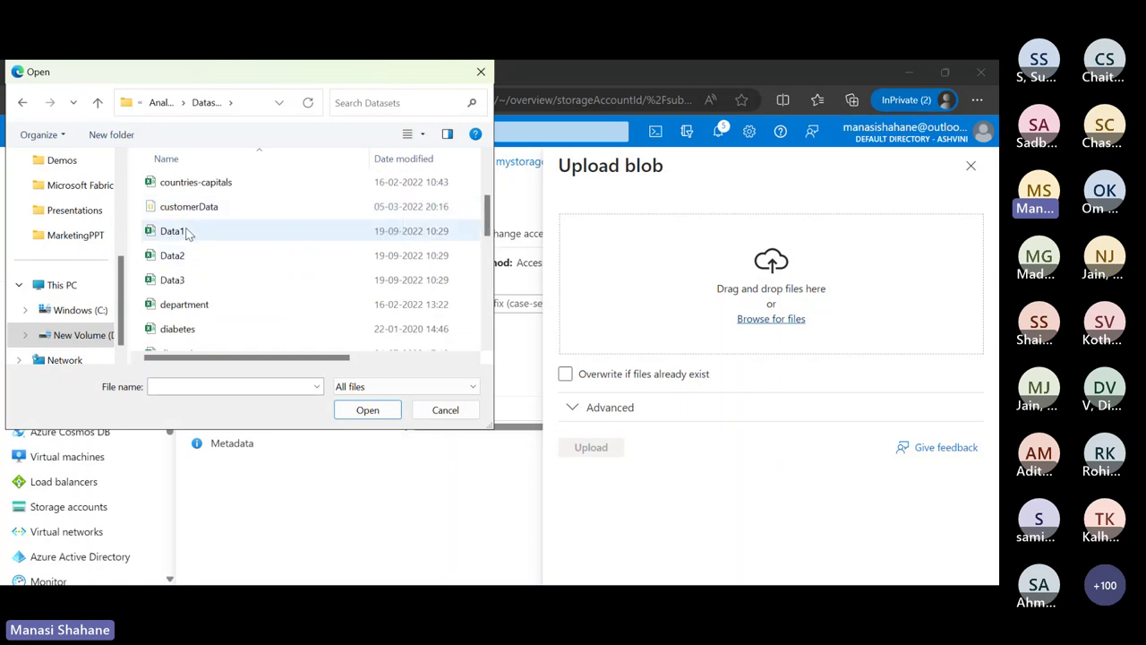
{"action": "left_click", "coordinate": [197, 330]}
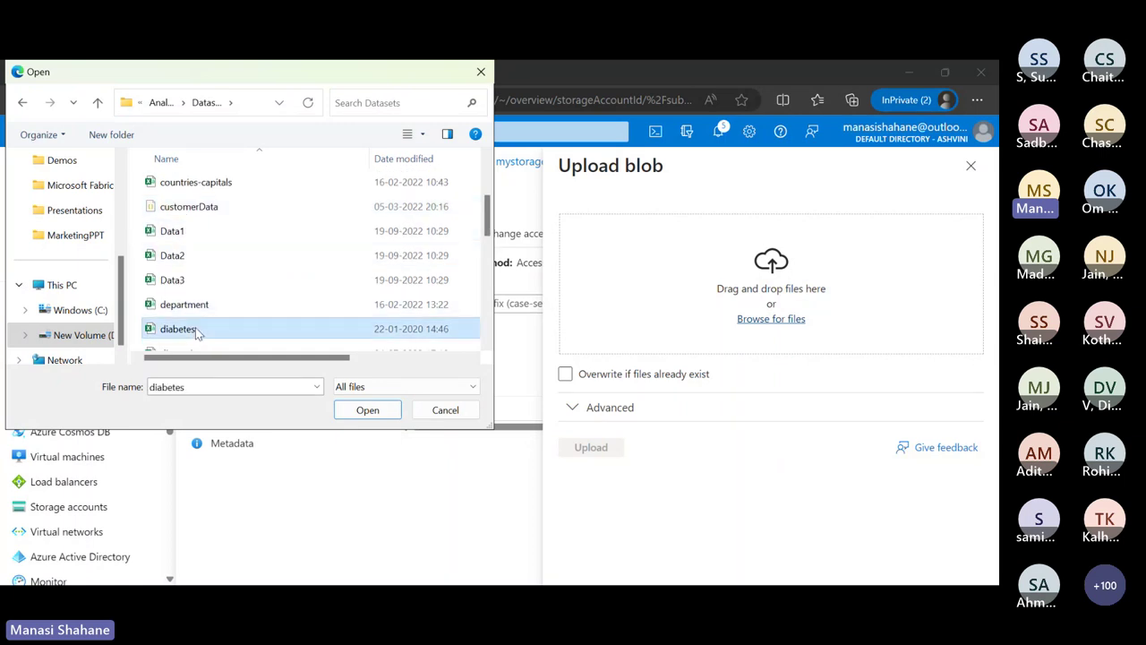
{"action": "left_click", "coordinate": [369, 412]}
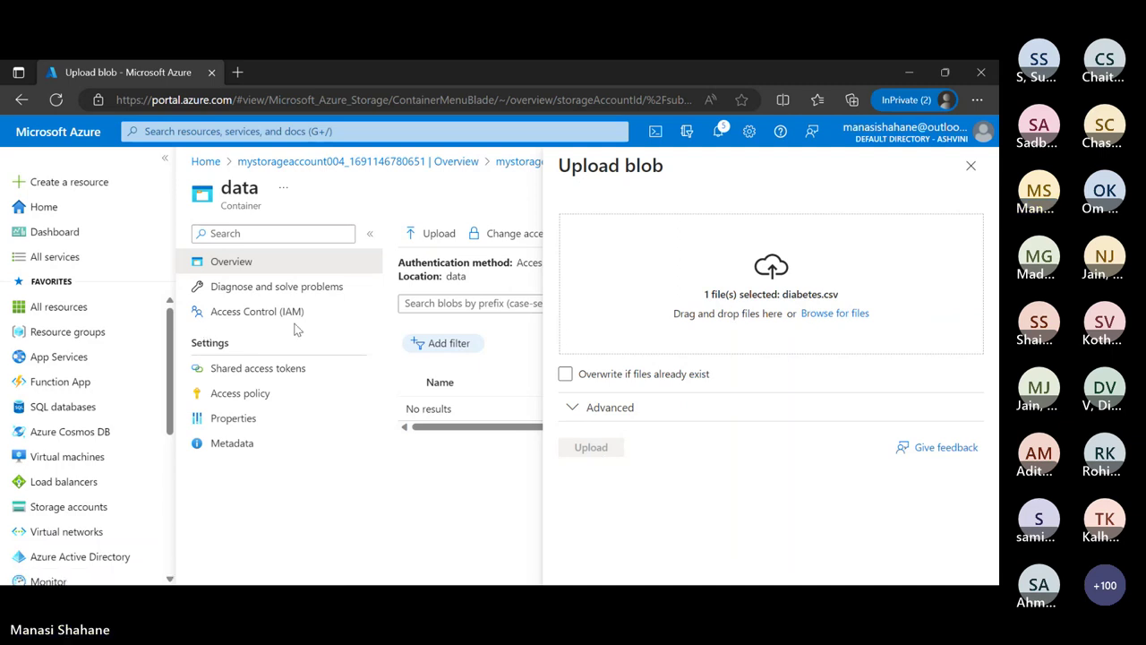
{"action": "left_click", "coordinate": [55, 100]}
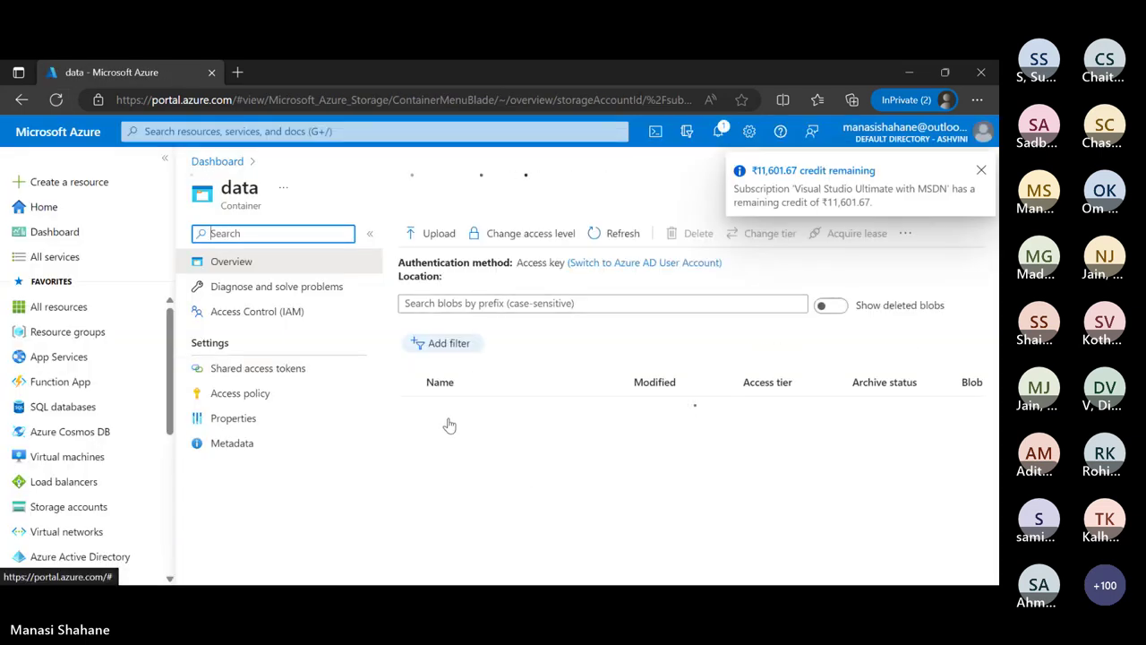
- Upload diabetes.csv from the Datasets folder to the data container and close the upload pane
{"action": "left_click", "coordinate": [439, 231]}
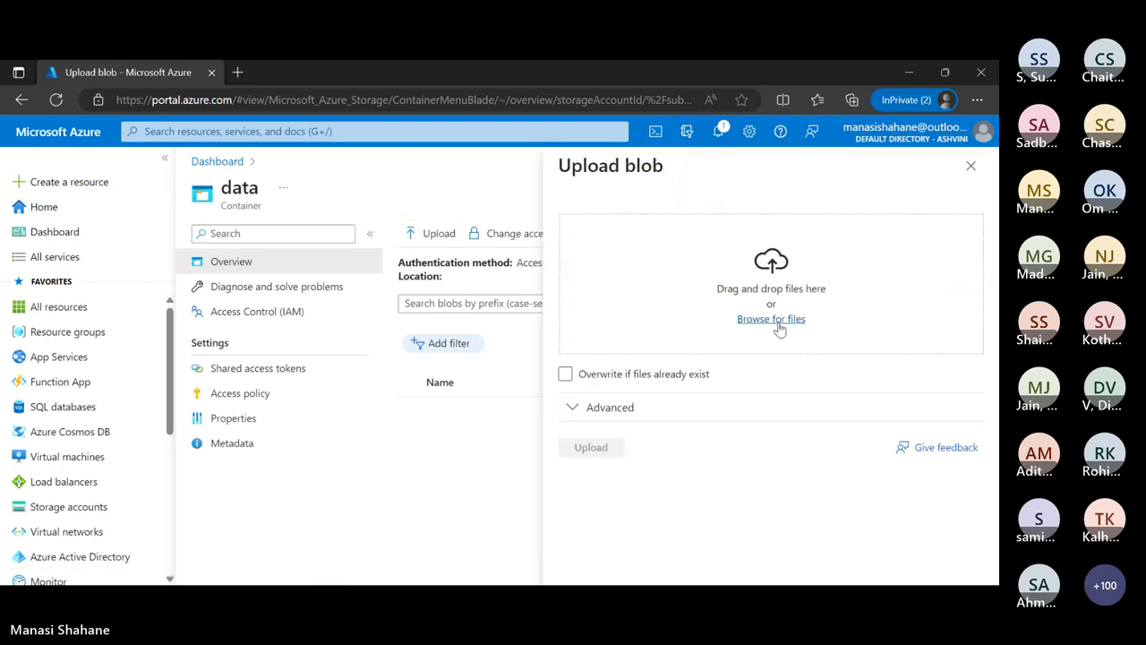
{"action": "left_click", "coordinate": [775, 321]}
{"action": "scroll", "coordinate": [189, 258], "scroll_direction": "down", "scroll_amount": 2}
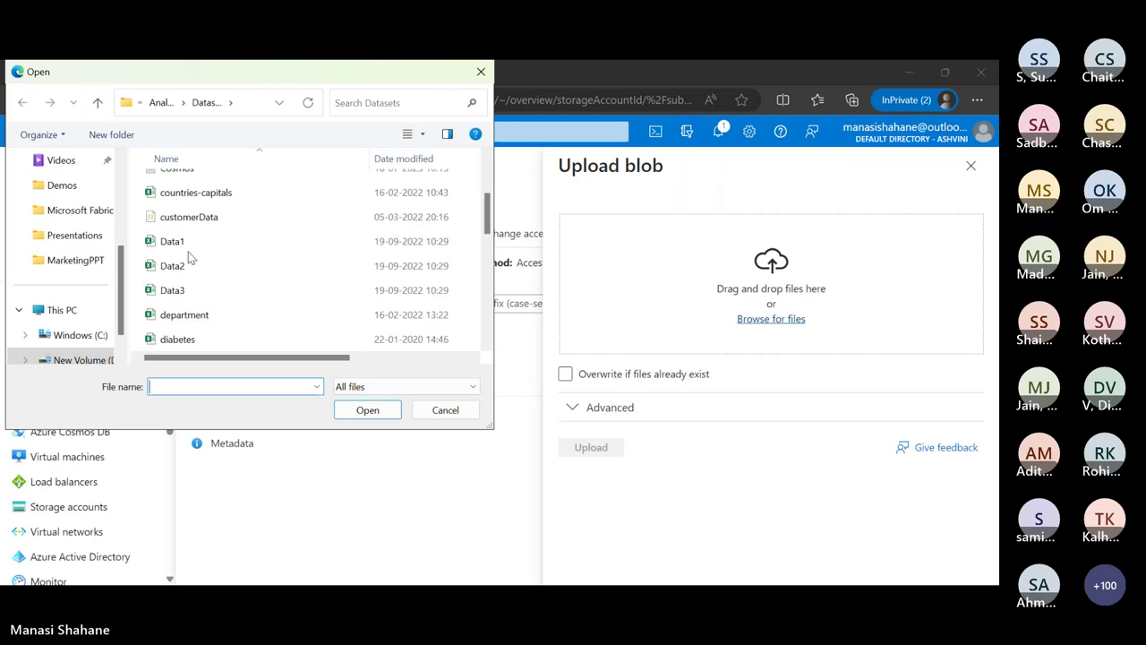
{"action": "left_click", "coordinate": [188, 339]}
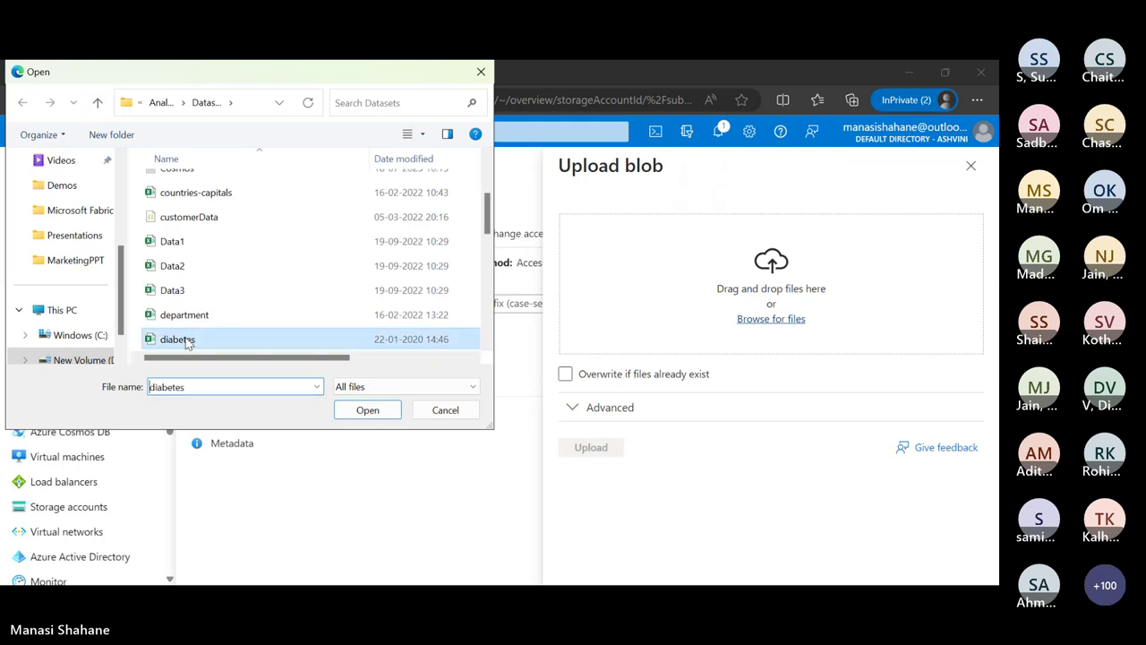
{"action": "left_click", "coordinate": [367, 410]}
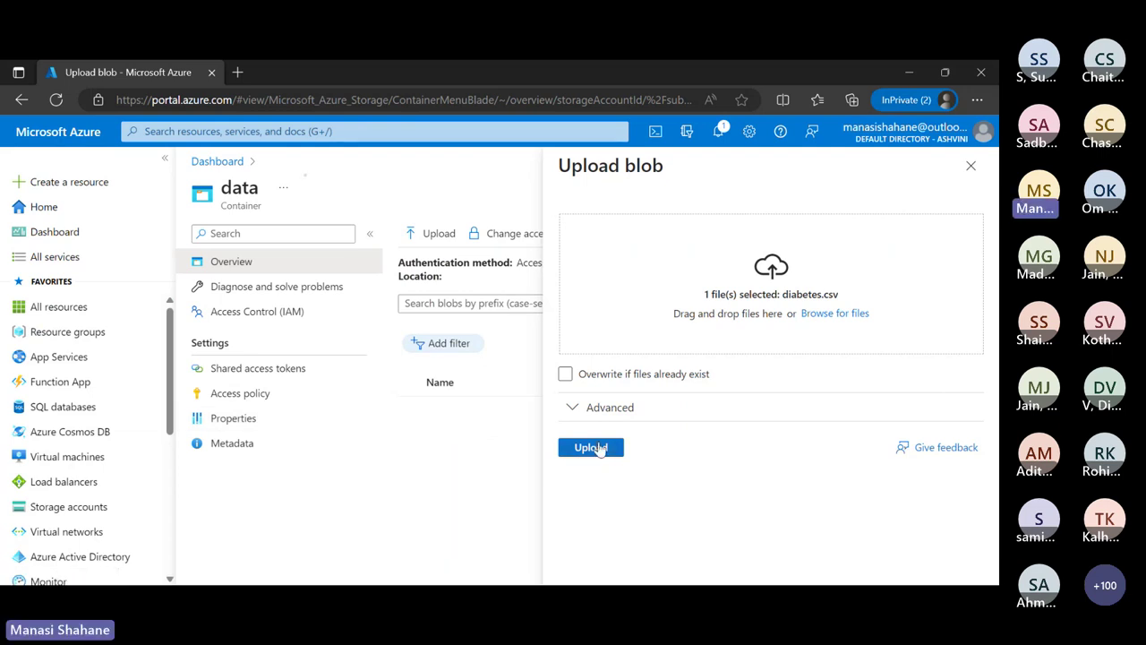
{"action": "left_click", "coordinate": [596, 447]}
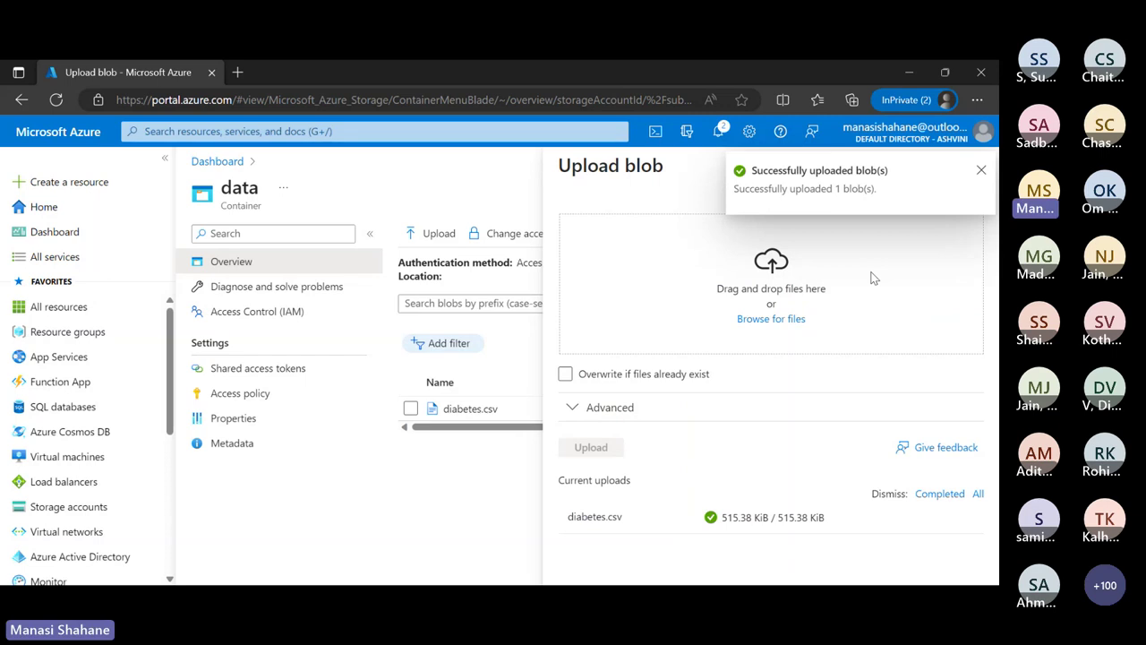
{"action": "left_click", "coordinate": [982, 171]}
{"action": "left_click", "coordinate": [971, 167]}
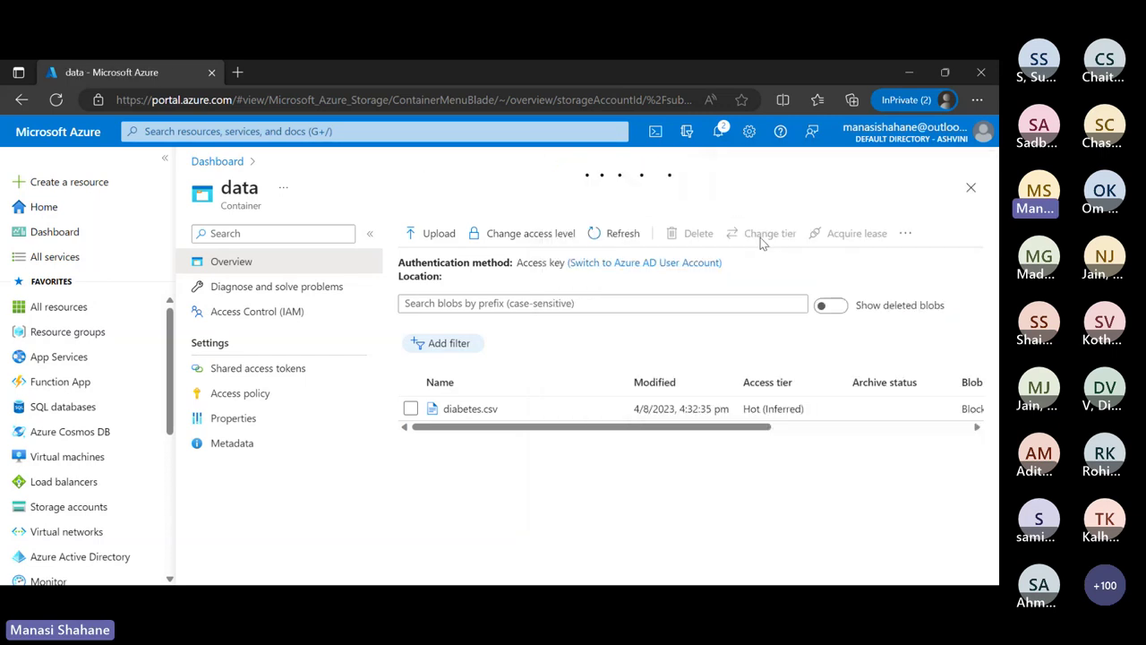
- Open the diabetes.csv blob and examine its properties, including the access tier
{"action": "left_click", "coordinate": [470, 409]}
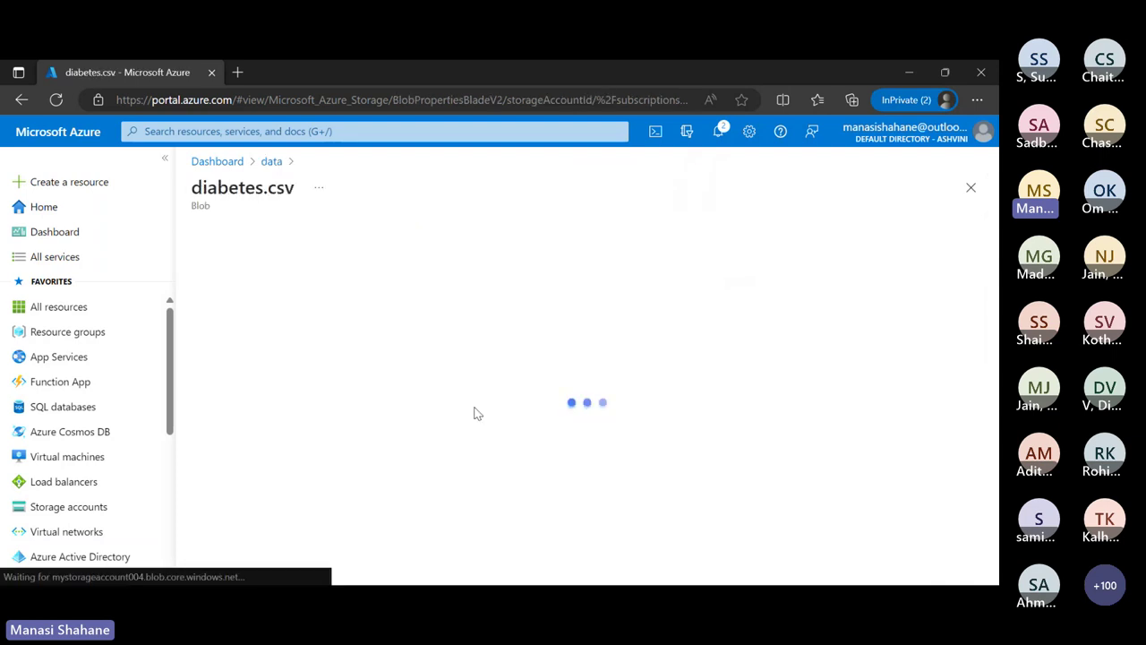
{"action": "scroll", "coordinate": [476, 413], "scroll_direction": "down", "scroll_amount": 1}
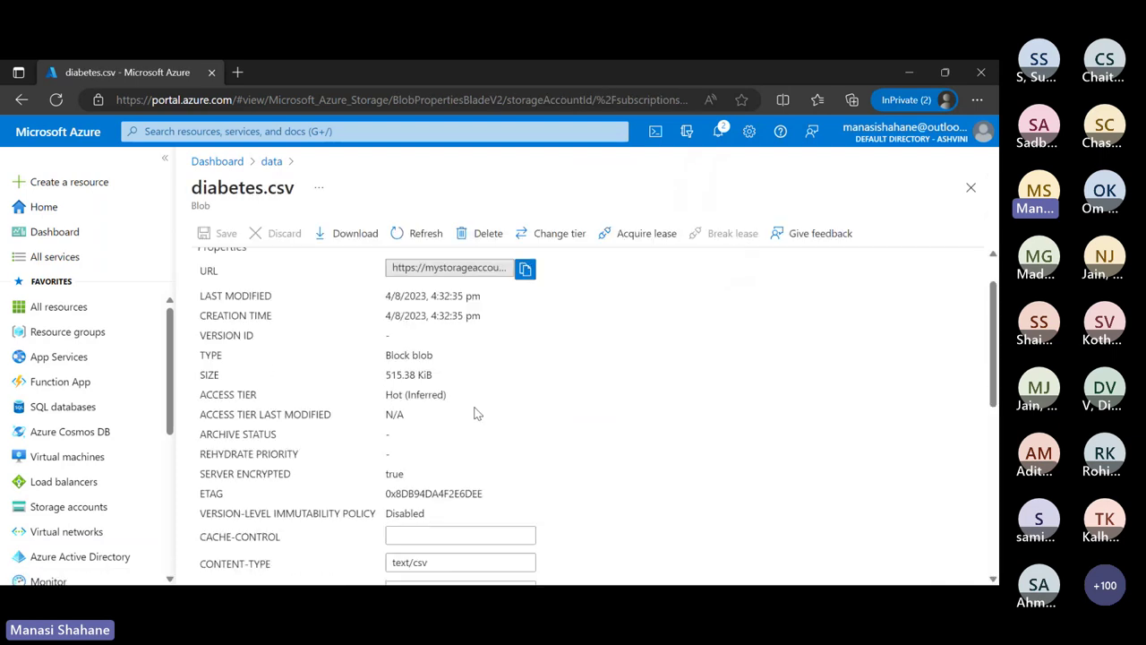
{"action": "scroll", "coordinate": [458, 454], "scroll_direction": "down", "scroll_amount": 2}
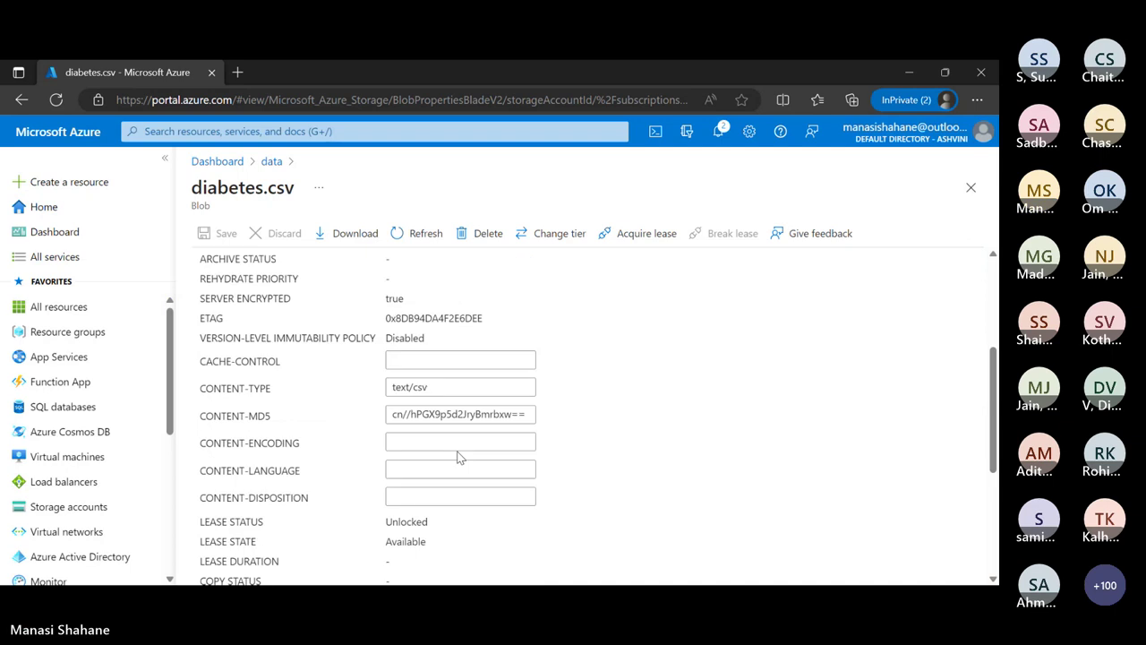
{"action": "scroll", "coordinate": [458, 453], "scroll_direction": "up", "scroll_amount": 3}
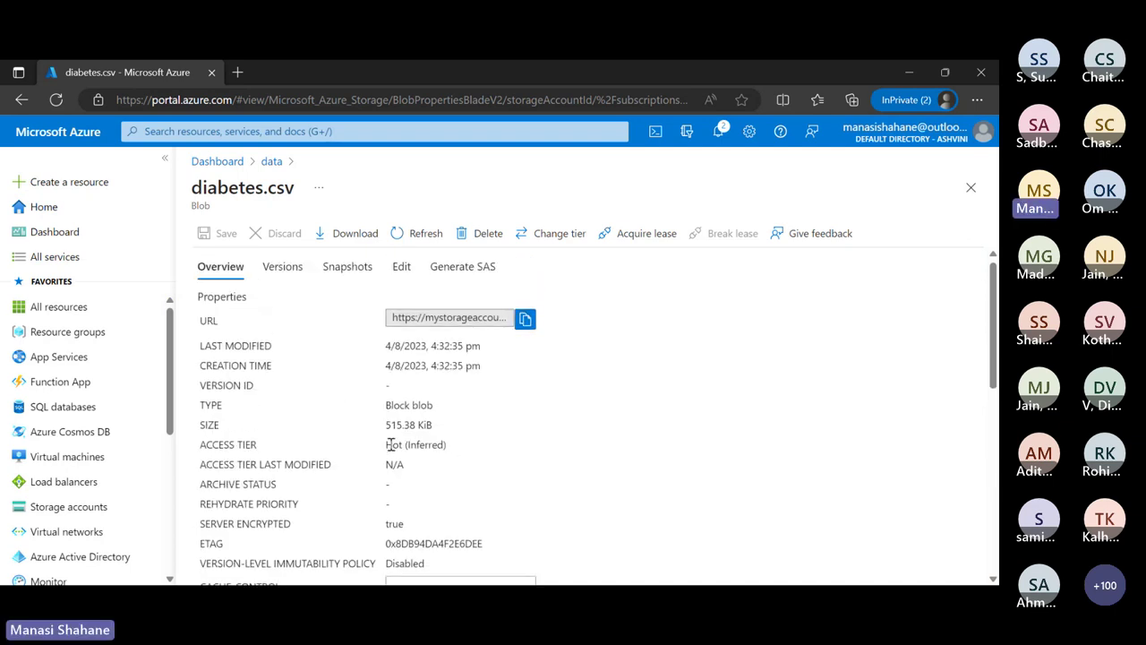
{"action": "left_click_drag", "start_coordinate": [386, 445], "coordinate": [453, 448]}
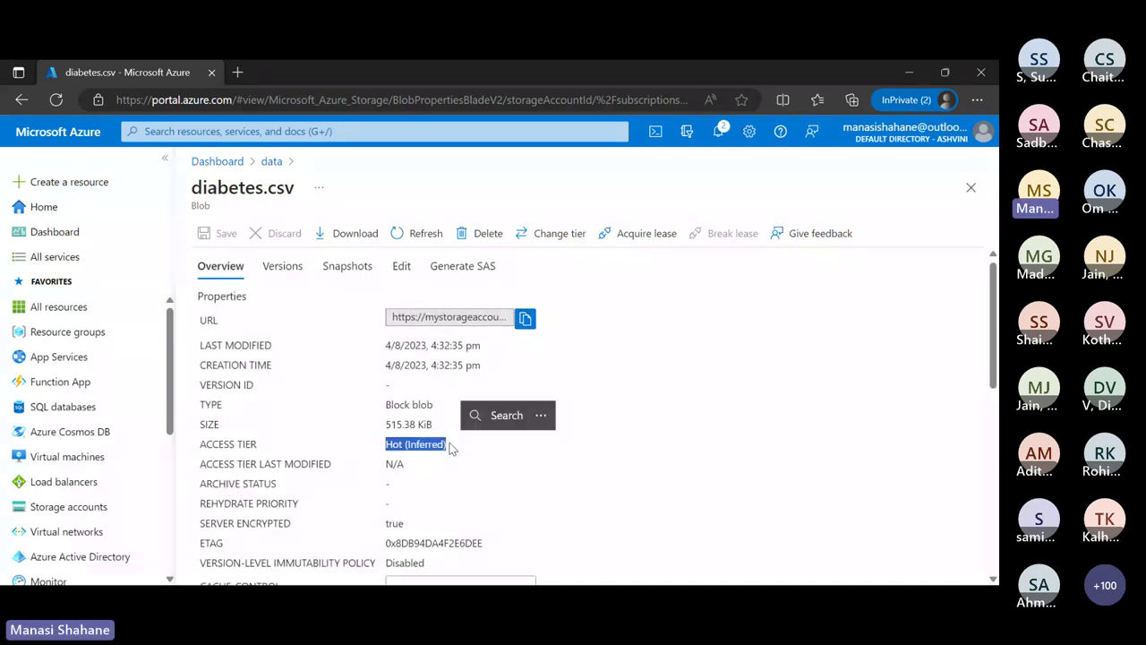
{"action": "left_click", "coordinate": [603, 376]}
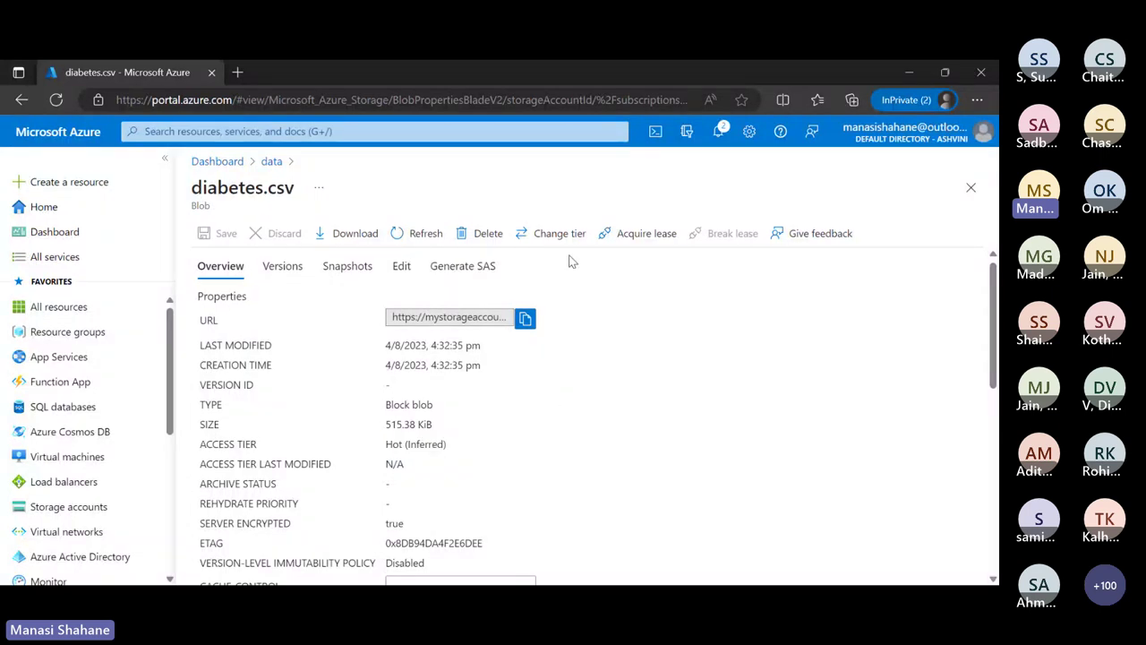
- Change the access tier of the diabetes.csv blob to Cool and save it
{"action": "left_click", "coordinate": [558, 245]}
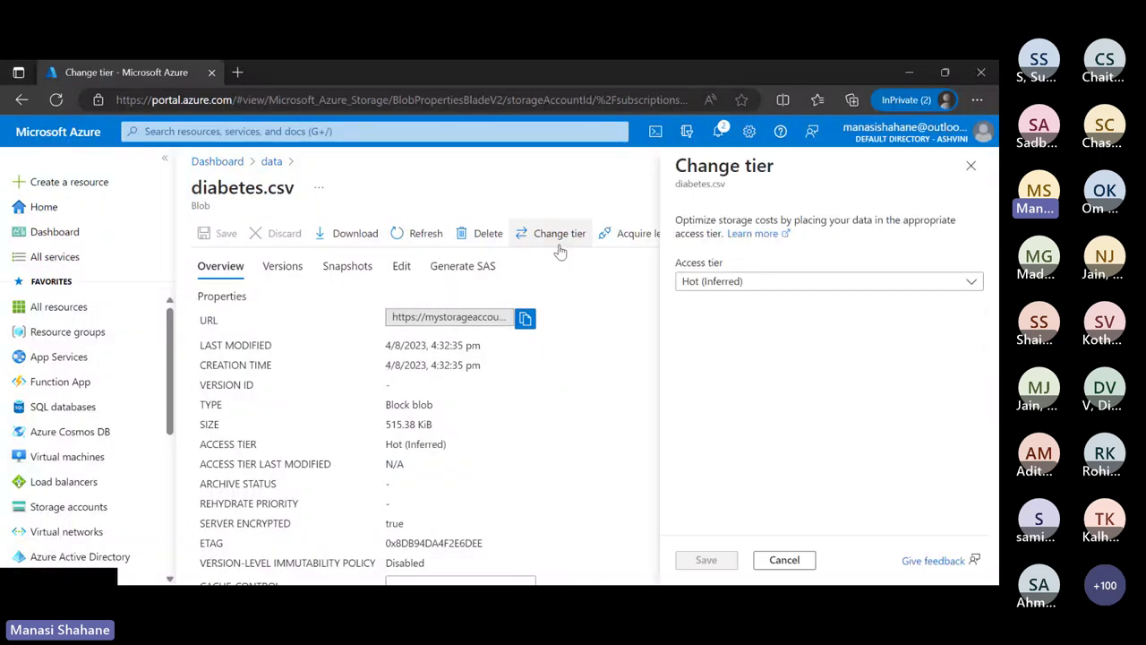
{"action": "left_click", "coordinate": [972, 285]}
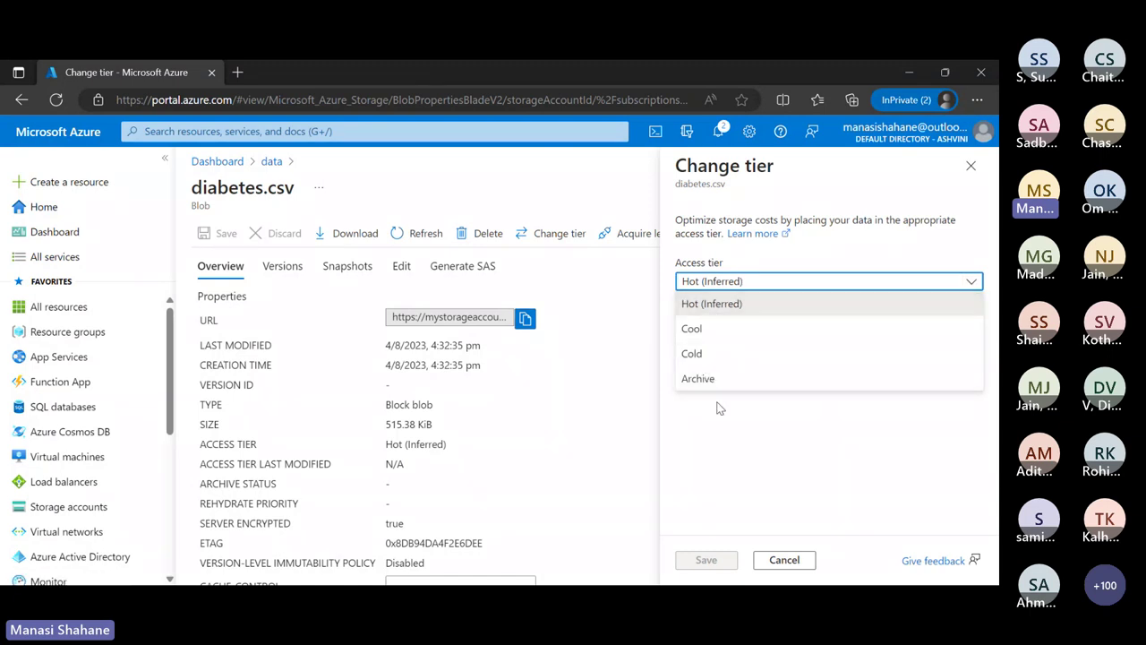
{"action": "left_click", "coordinate": [707, 332]}
{"action": "left_click", "coordinate": [741, 285]}
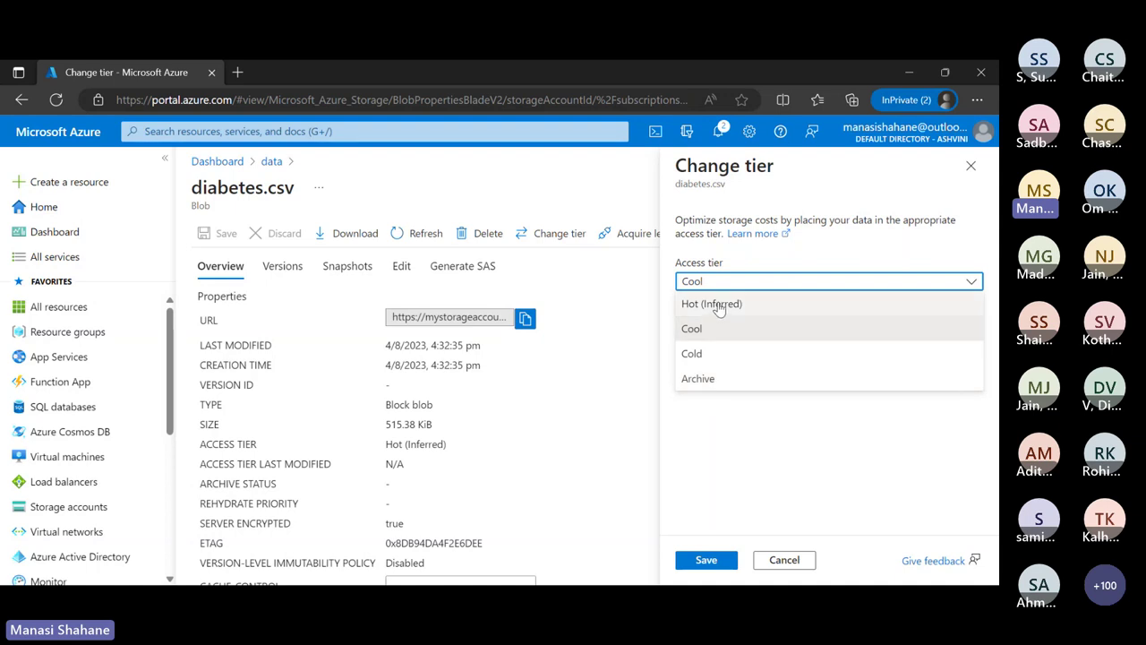
{"action": "left_click", "coordinate": [731, 470]}
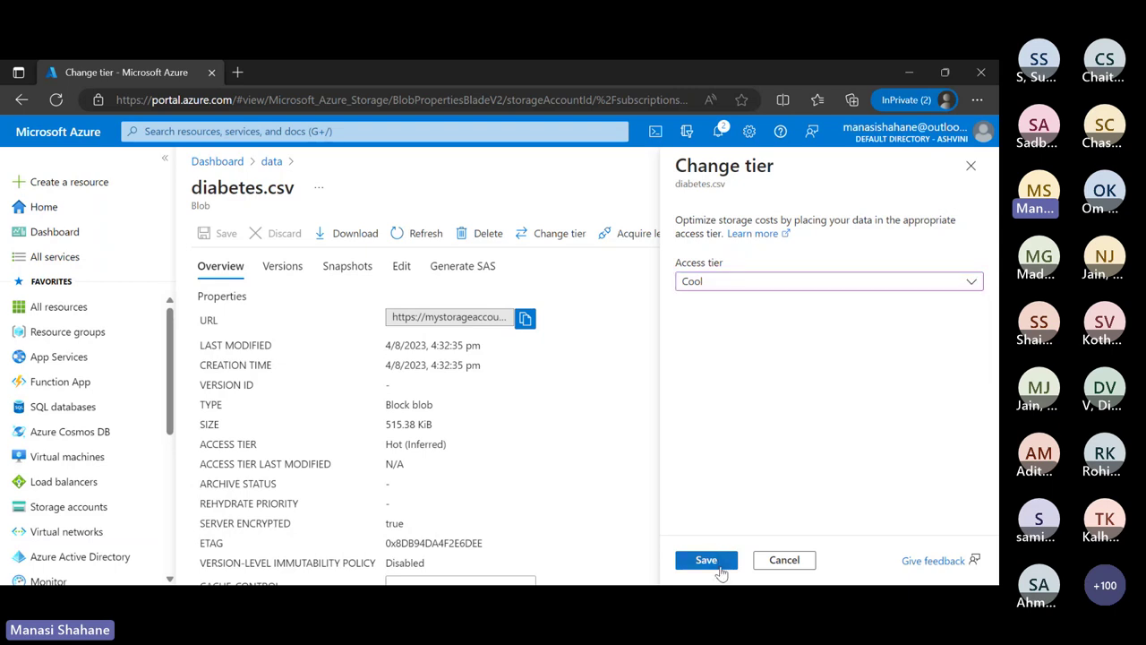
{"action": "left_click", "coordinate": [722, 570]}
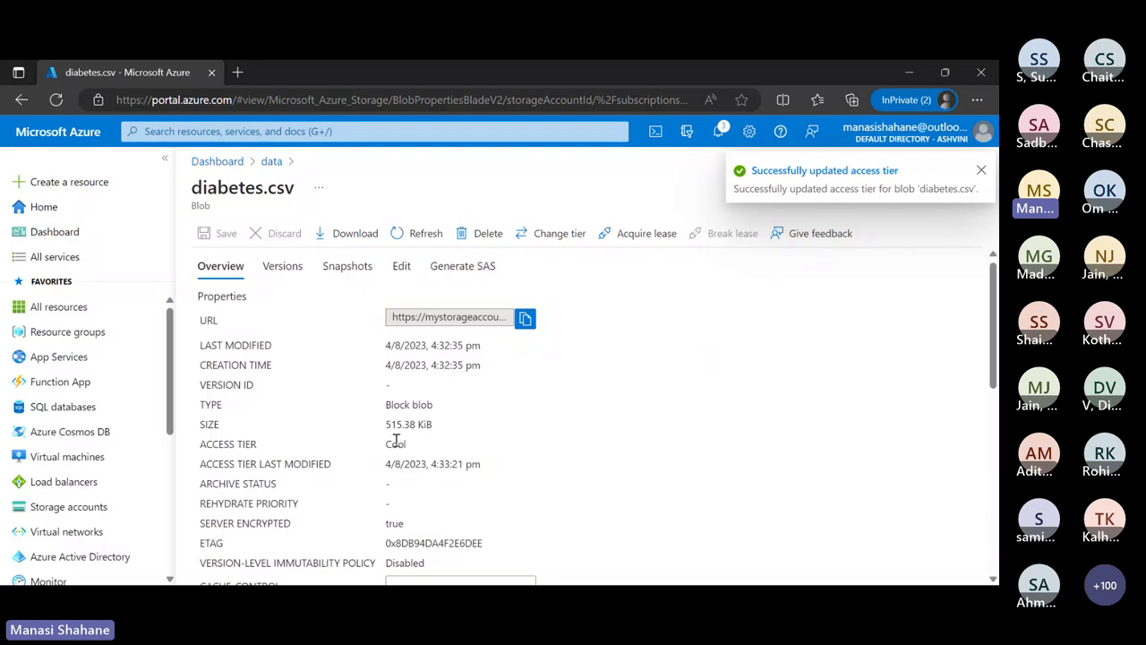
- Check the properties of the diabetes.csv blob, open its contents for editing and look through the data rows
{"action": "scroll", "coordinate": [539, 480], "scroll_direction": "down", "scroll_amount": 3}
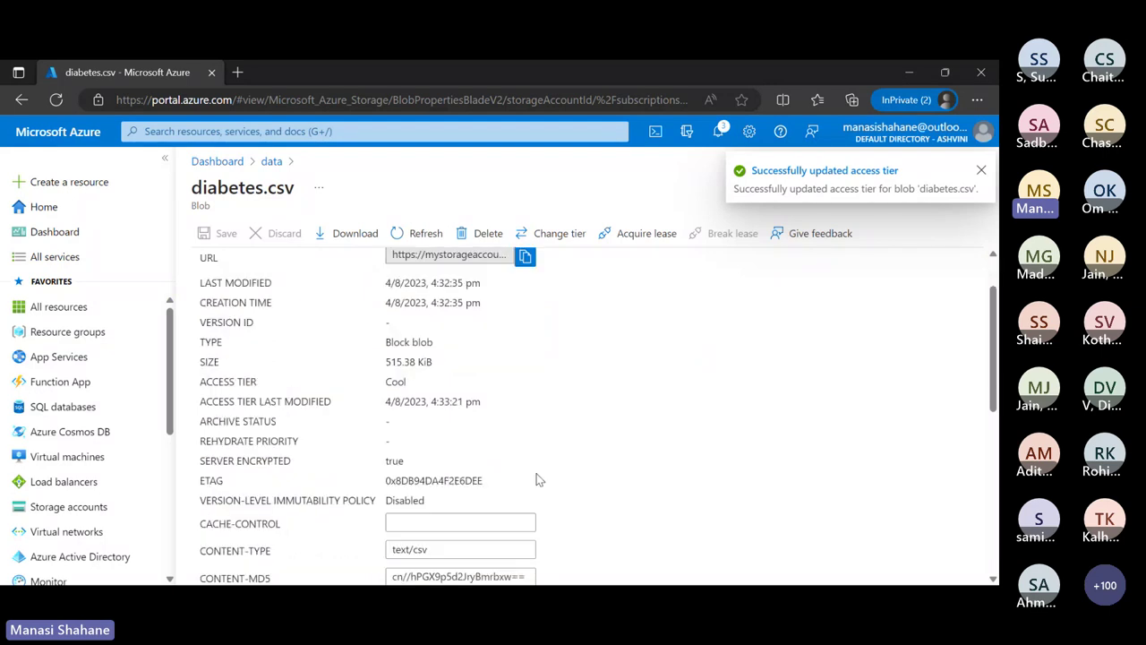
{"action": "scroll", "coordinate": [539, 480], "scroll_direction": "up", "scroll_amount": 3}
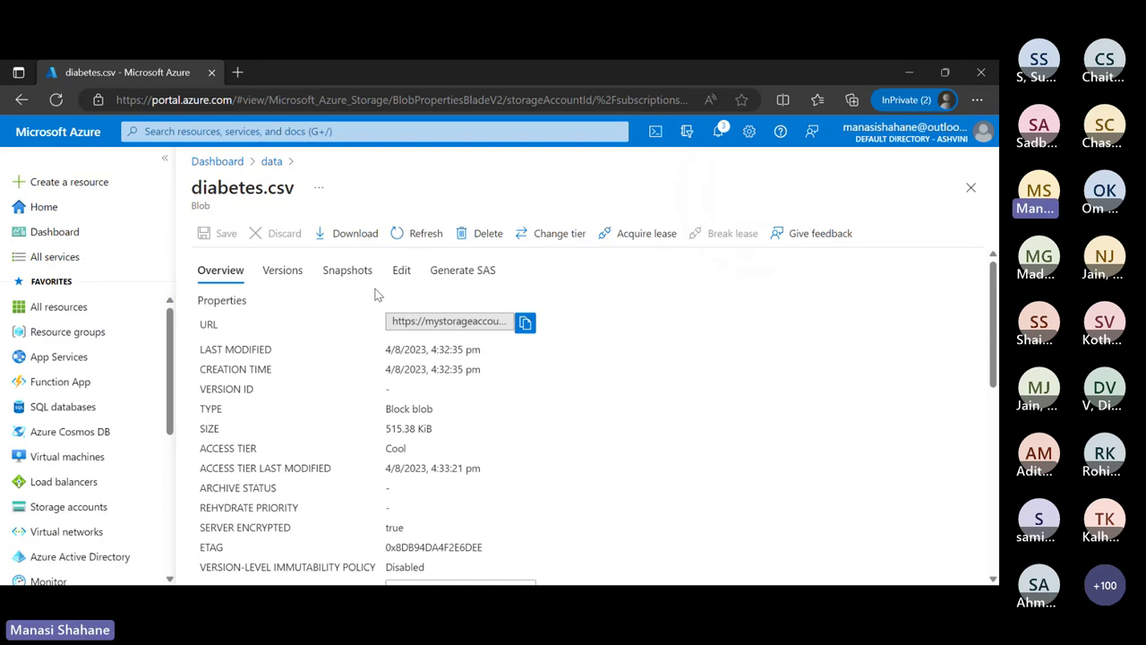
{"action": "left_click", "coordinate": [402, 270]}
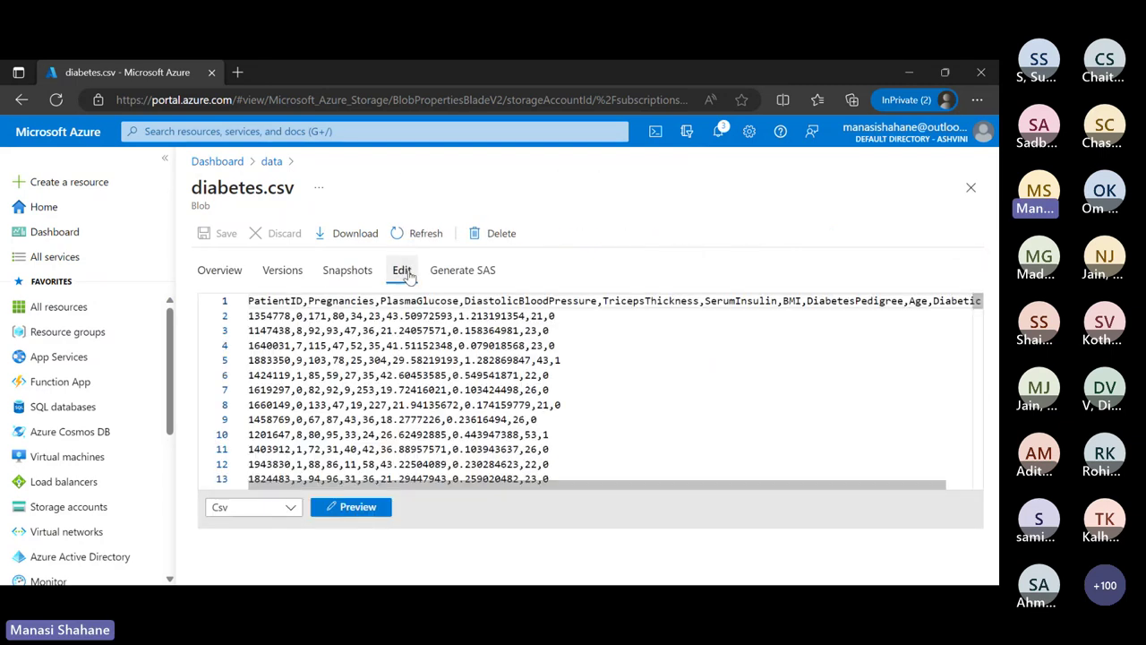
{"action": "scroll", "coordinate": [503, 391], "scroll_direction": "down", "scroll_amount": 15}
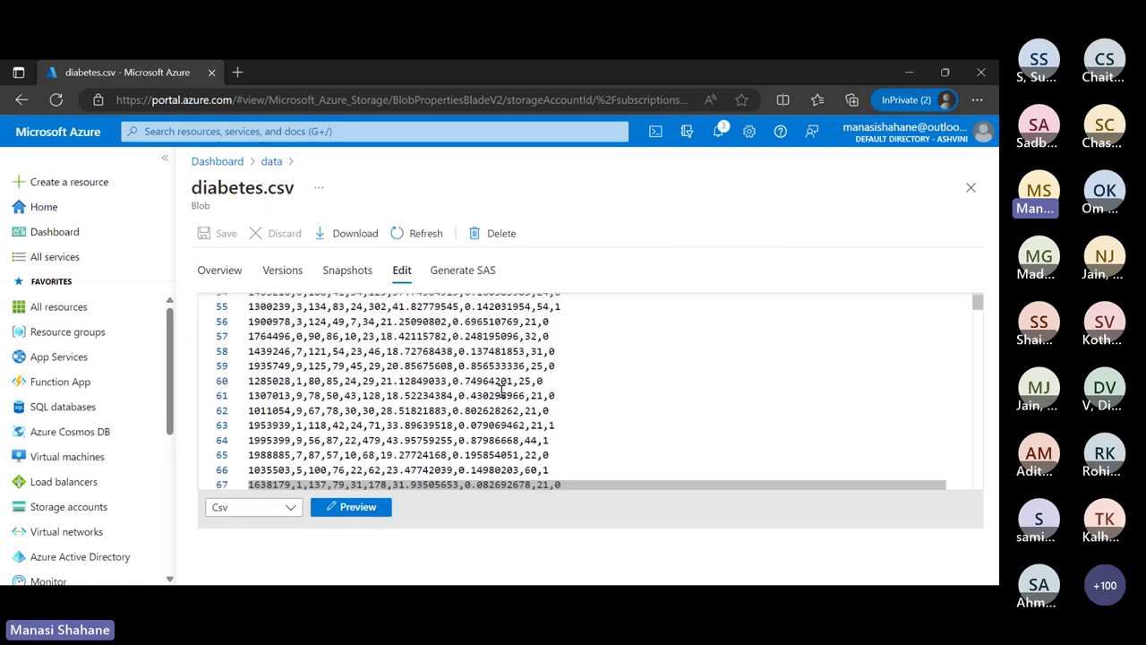
{"action": "scroll", "coordinate": [502, 390], "scroll_direction": "down", "scroll_amount": 4}
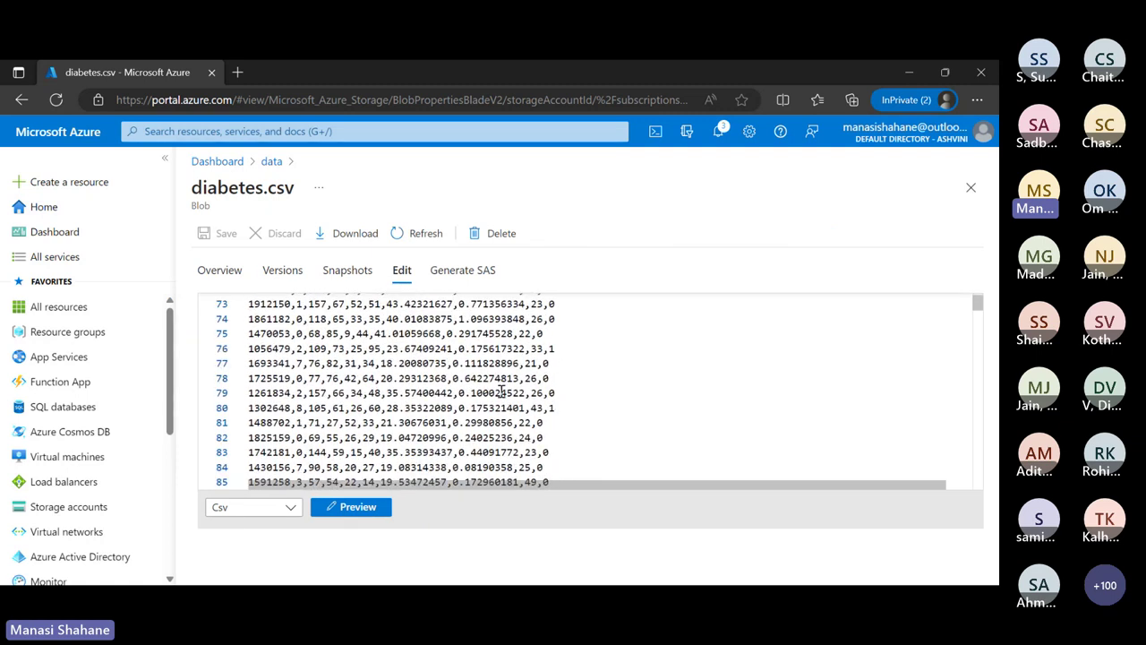
{"action": "scroll", "coordinate": [503, 390], "scroll_direction": "down", "scroll_amount": 5}
- Look through the editor's available language formats for diabetes.csv, keep Csv, and close the blob
{"action": "left_click", "coordinate": [291, 508]}
{"action": "left_click", "coordinate": [292, 512]}
{"action": "left_click", "coordinate": [291, 508]}
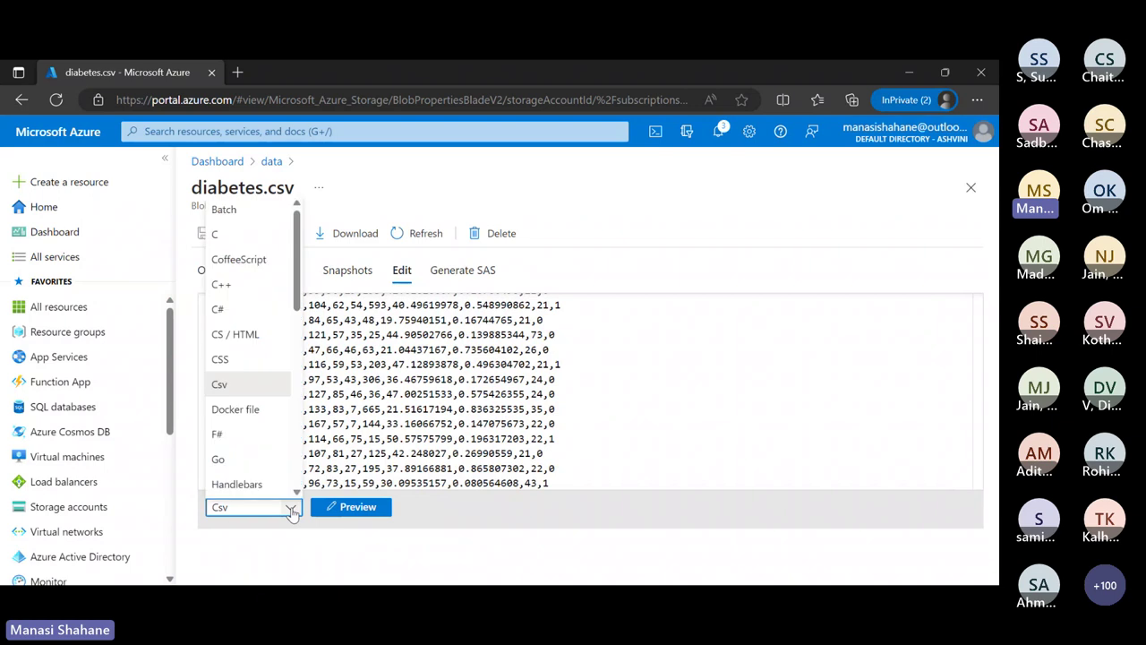
{"action": "scroll", "coordinate": [257, 356], "scroll_direction": "down", "scroll_amount": 5}
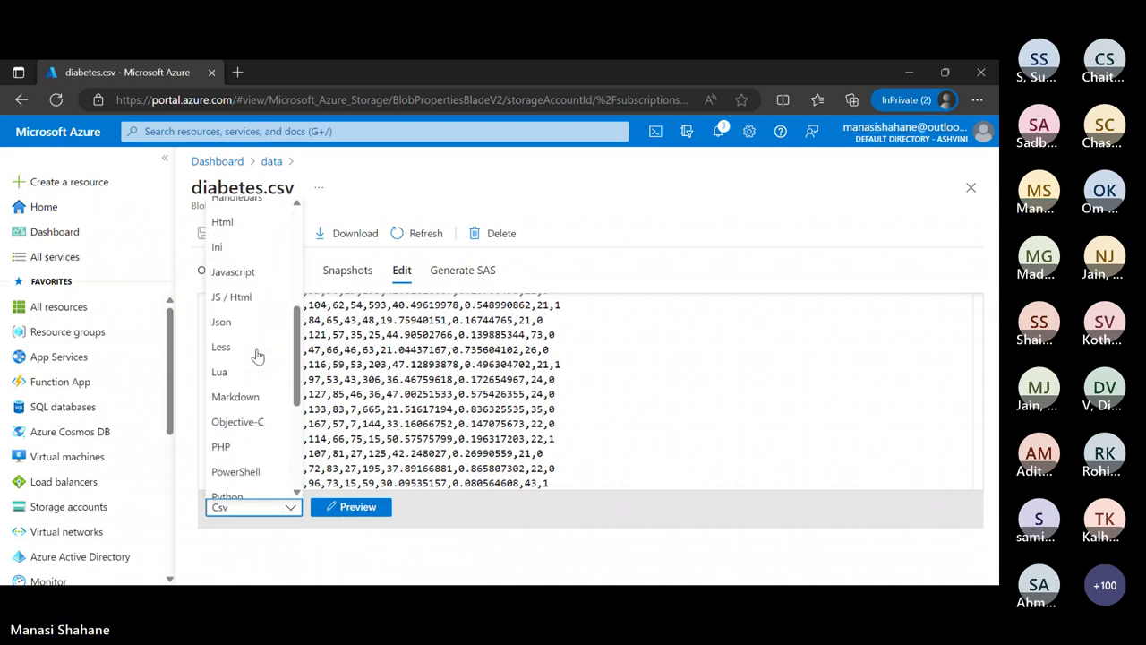
{"action": "scroll", "coordinate": [257, 356], "scroll_direction": "up", "scroll_amount": 5}
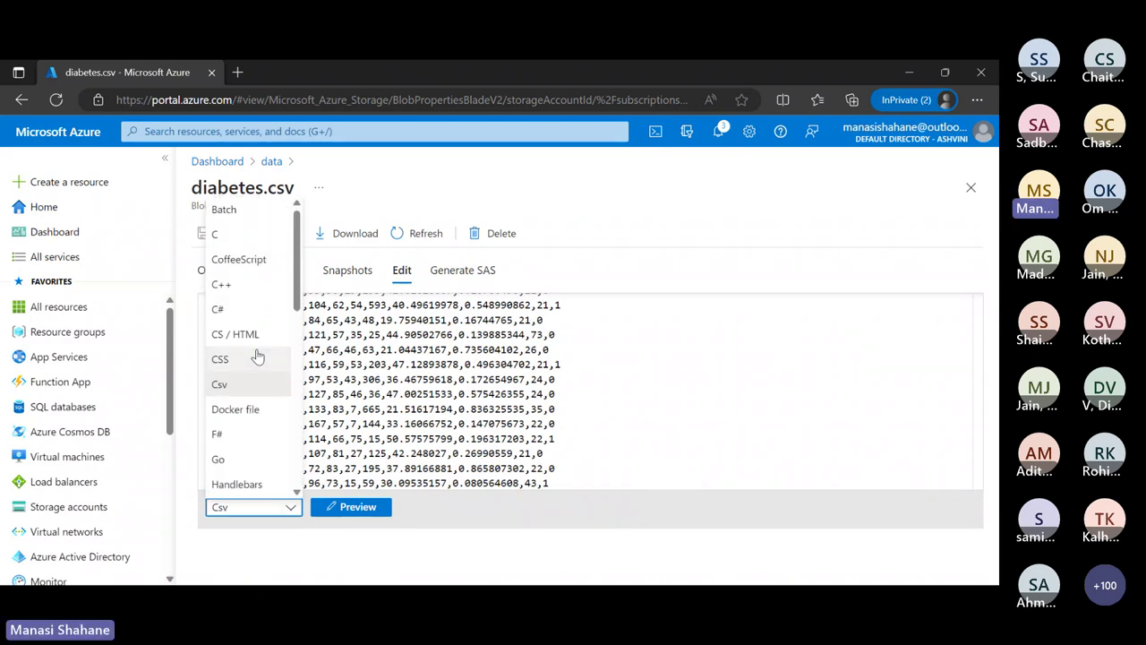
{"action": "left_click", "coordinate": [692, 377]}
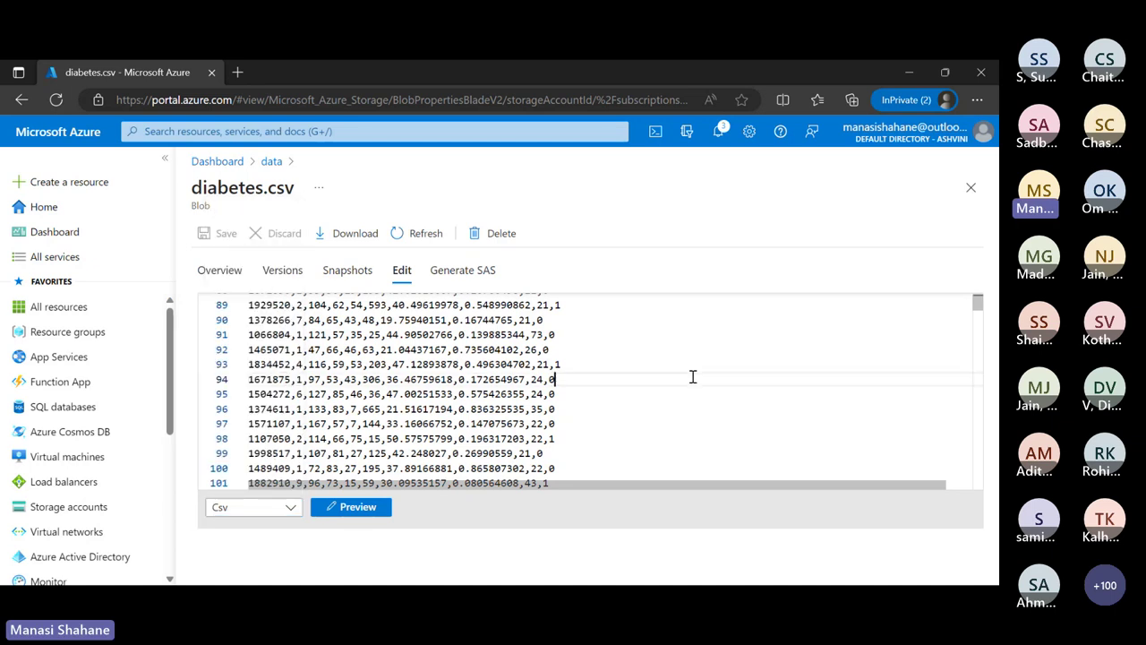
{"action": "left_click", "coordinate": [970, 187]}
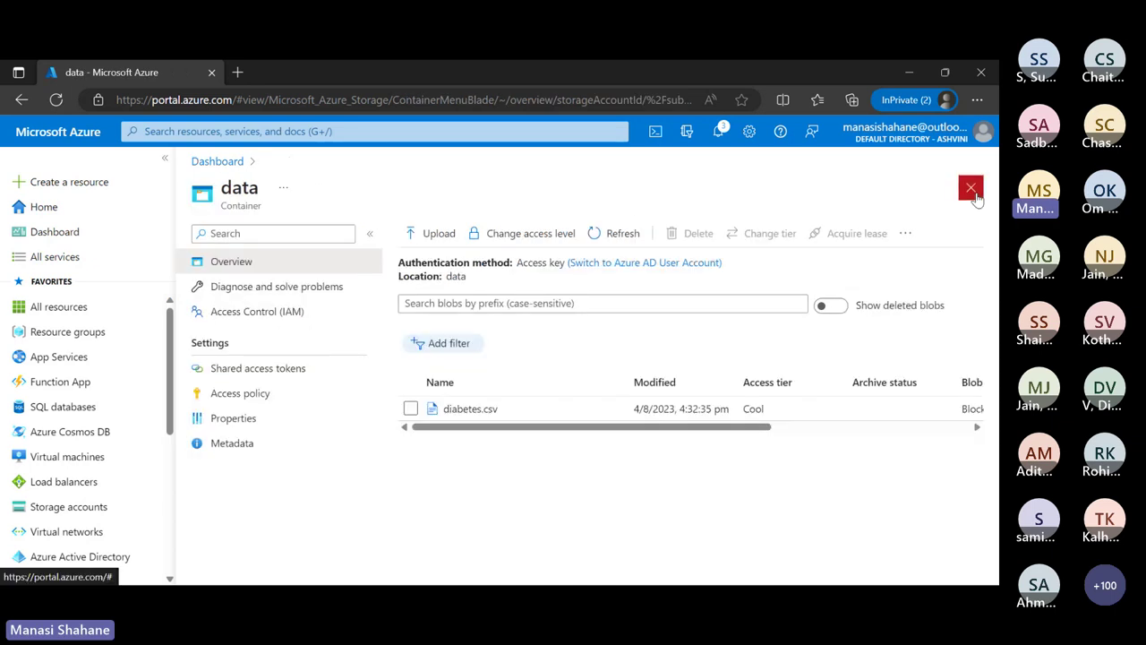
- Examine the public access level options for the data container, then close the container without changing them
{"action": "left_click", "coordinate": [540, 240]}
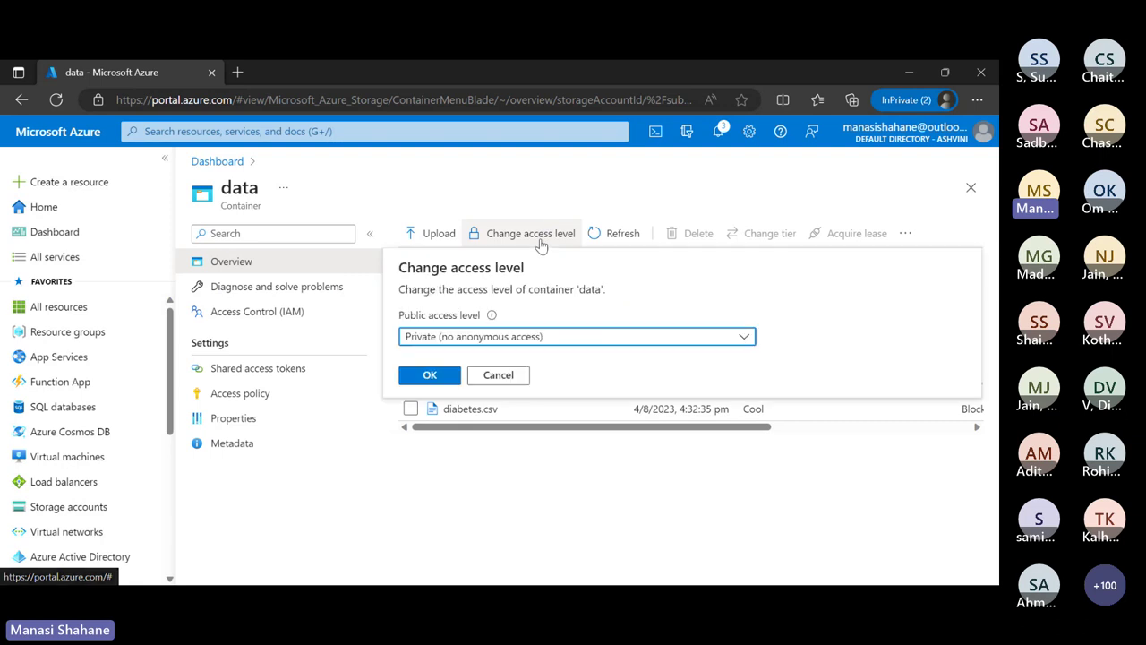
{"action": "left_click", "coordinate": [744, 341]}
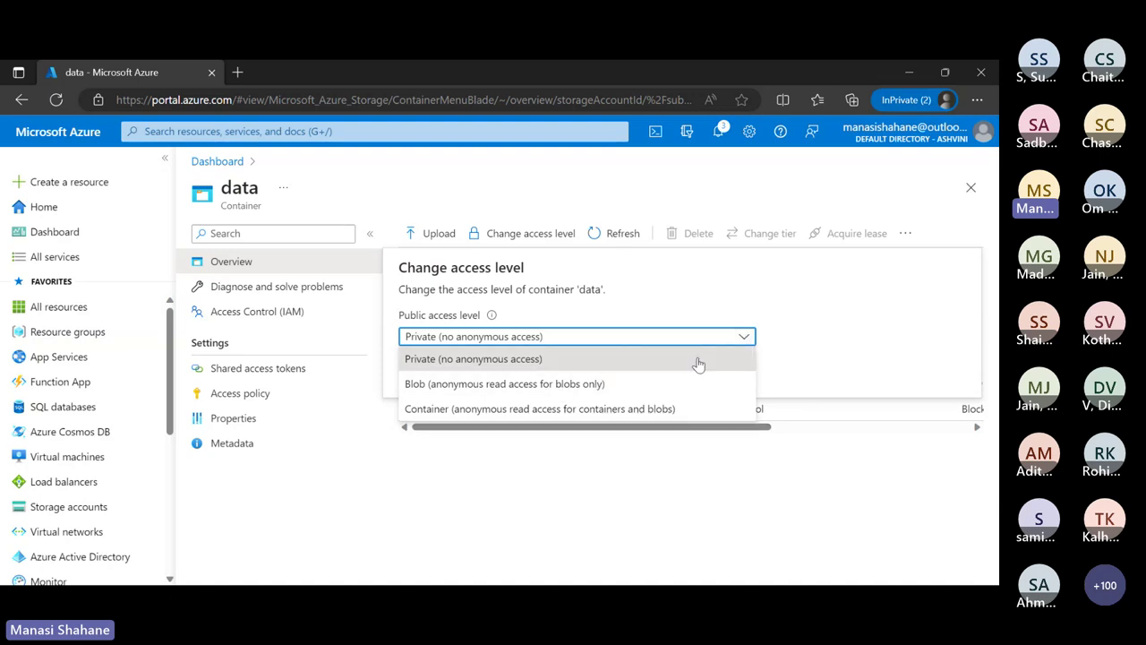
{"action": "left_click", "coordinate": [744, 340]}
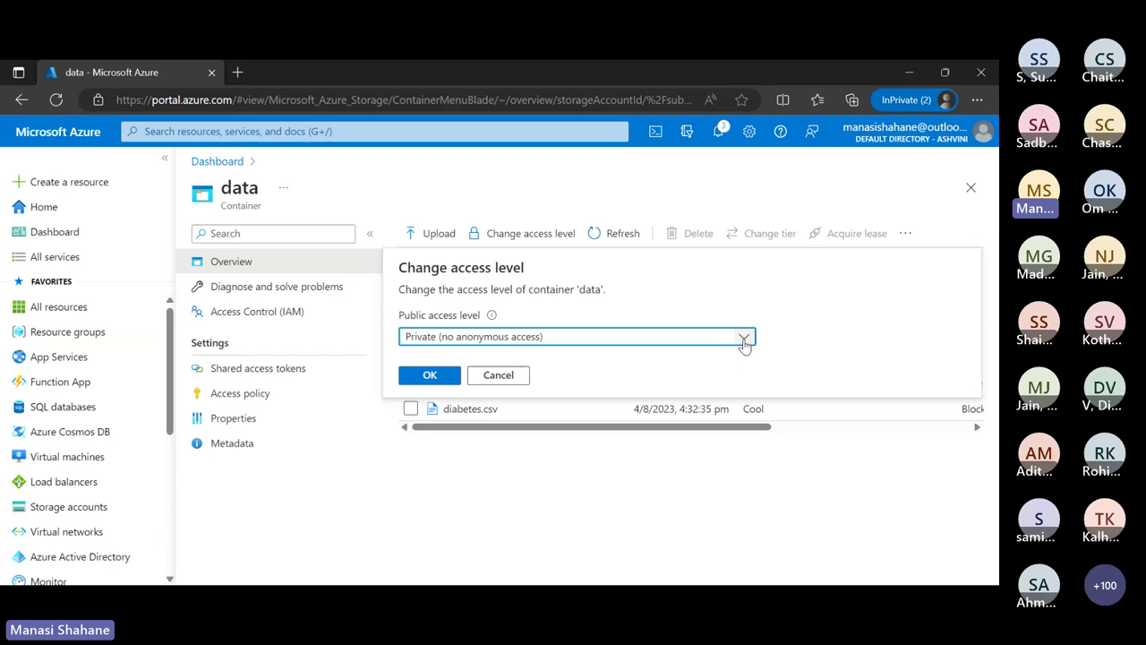
{"action": "left_click", "coordinate": [744, 342]}
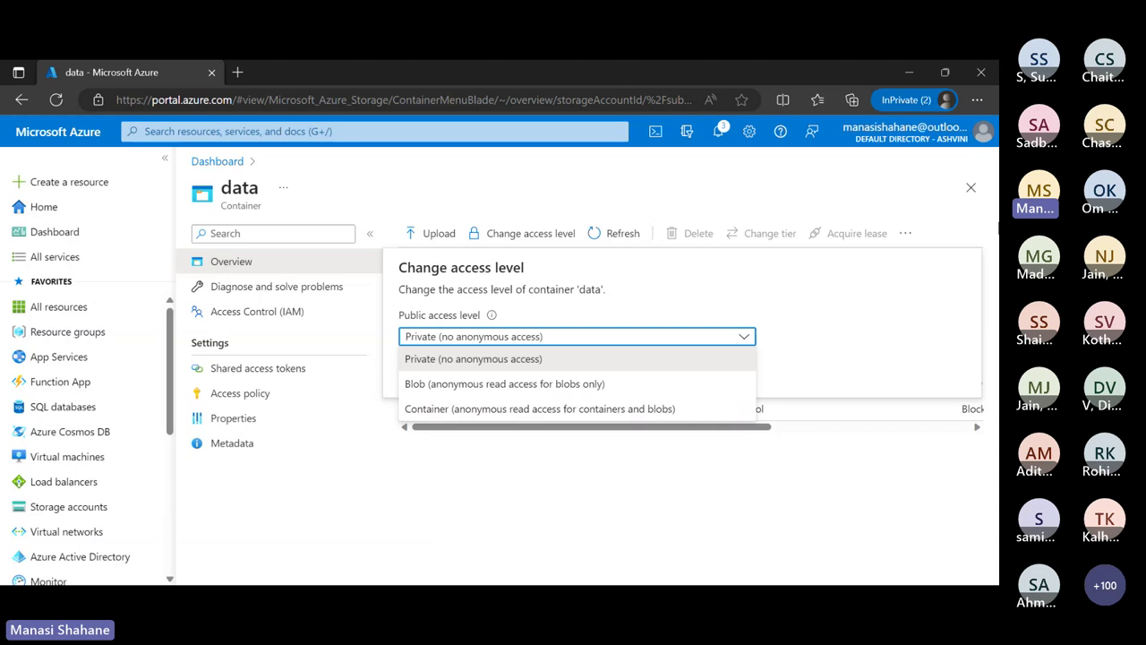
{"action": "left_click", "coordinate": [970, 187]}
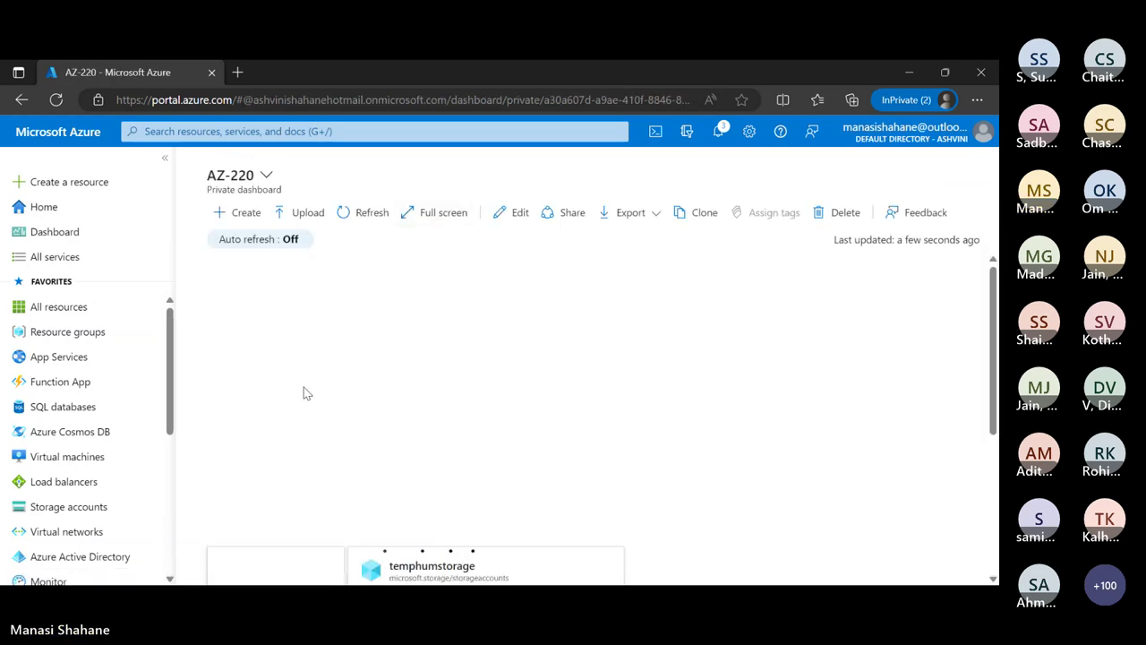
- Find mystorageaccount004 among the storage accounts and open its data container
{"action": "left_click", "coordinate": [70, 531]}
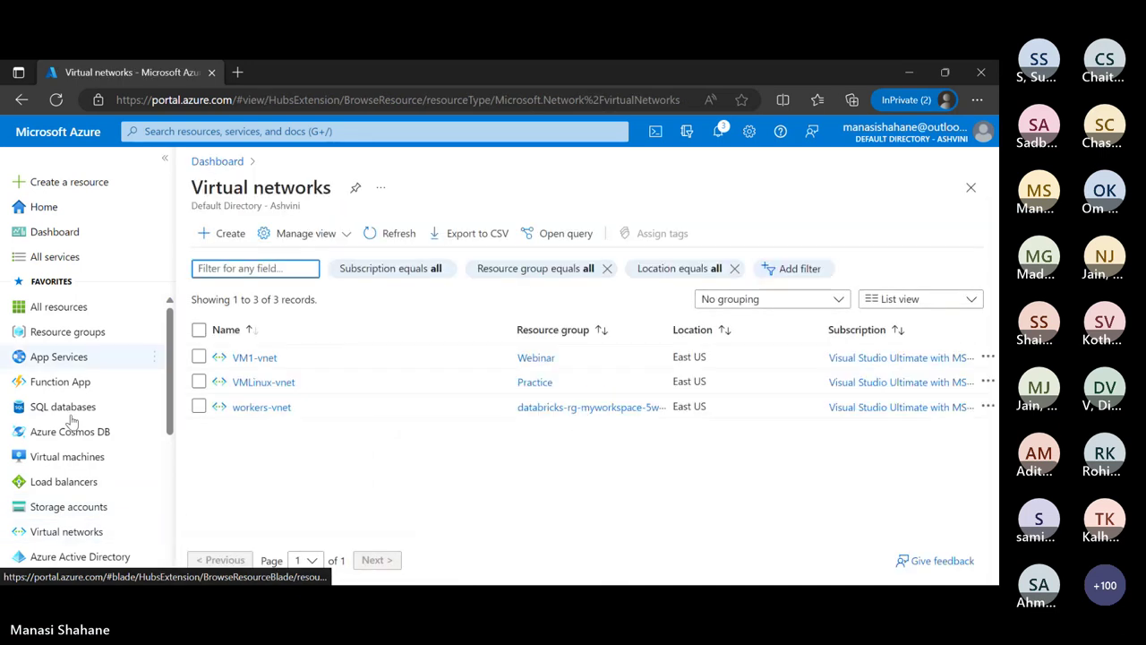
{"action": "left_click", "coordinate": [70, 507]}
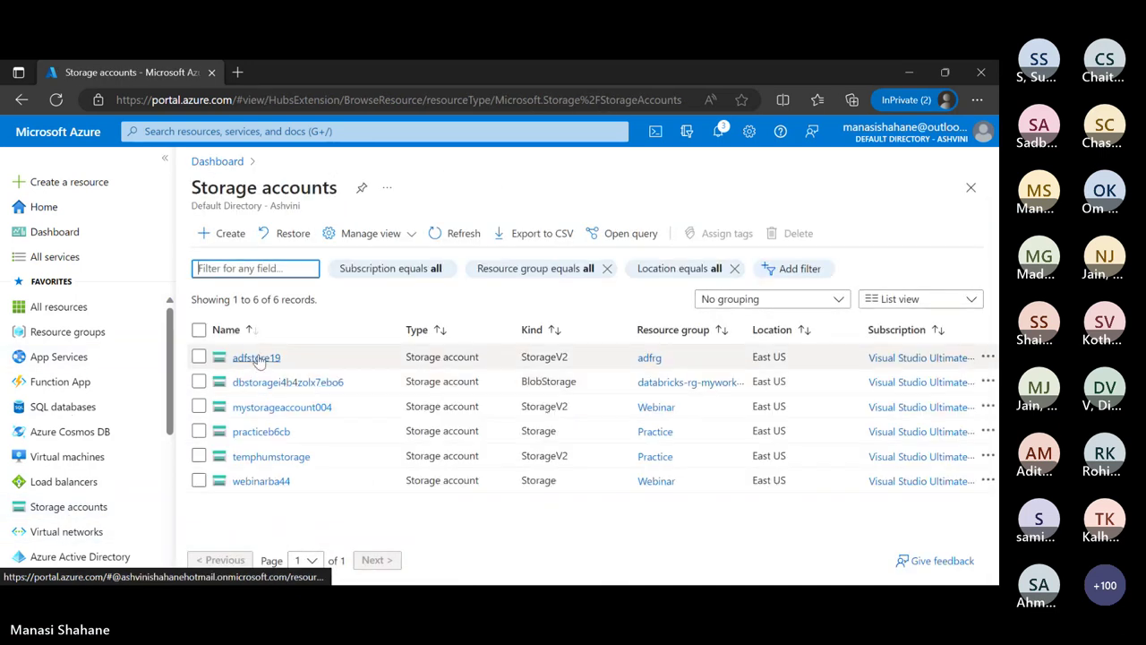
{"action": "left_click", "coordinate": [262, 481]}
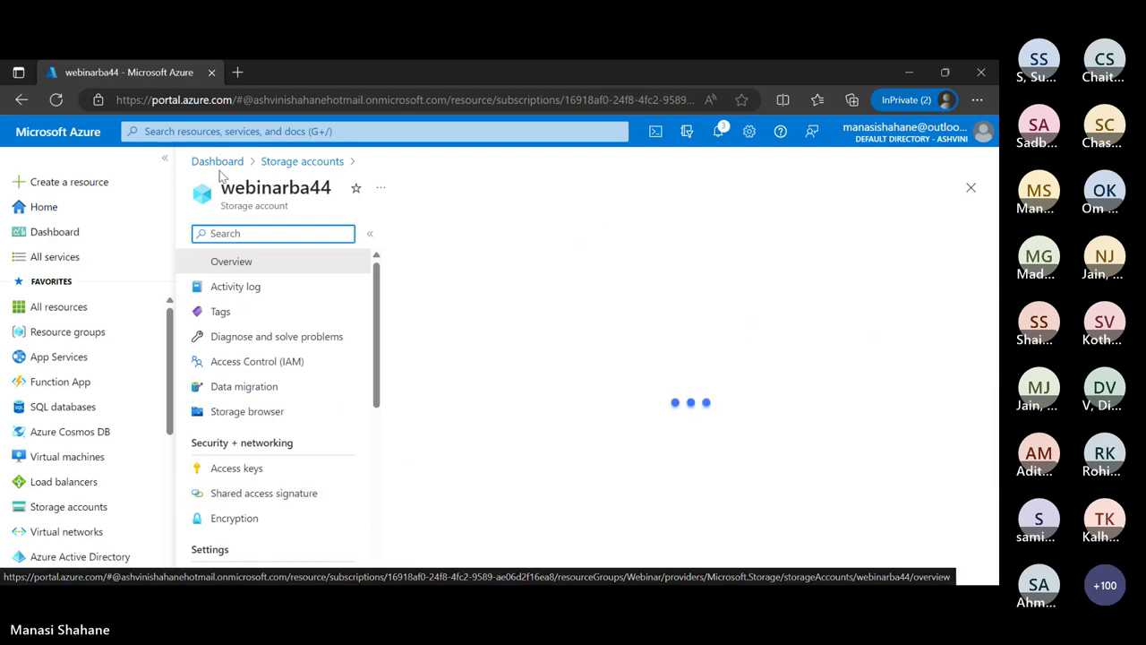
{"action": "left_click", "coordinate": [287, 167]}
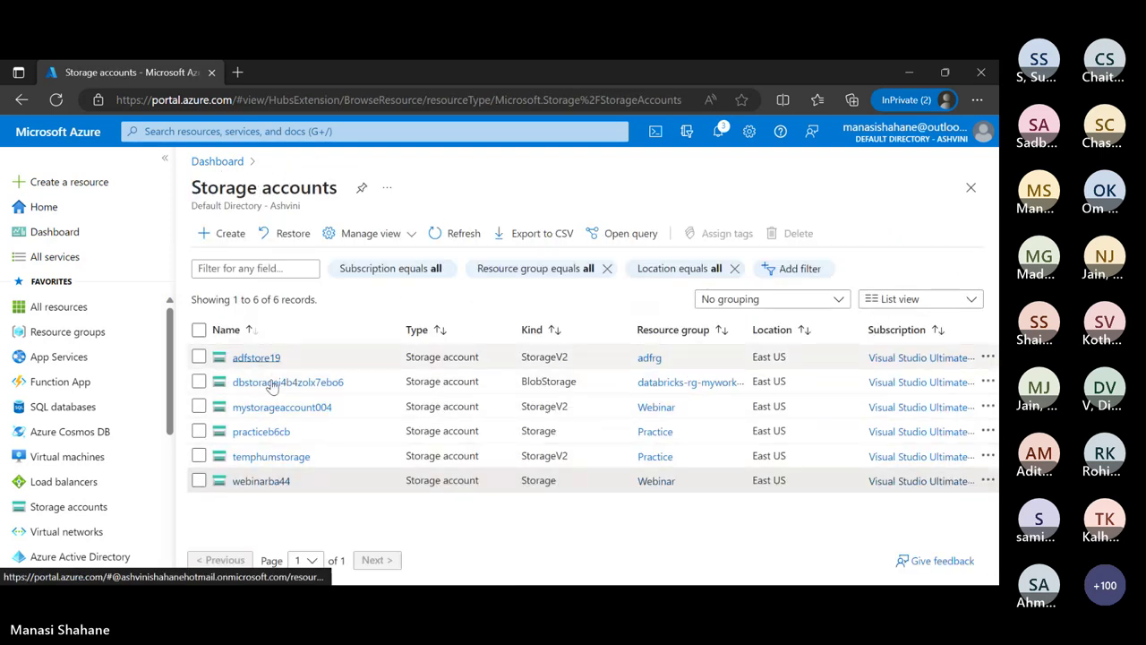
{"action": "left_click", "coordinate": [282, 408]}
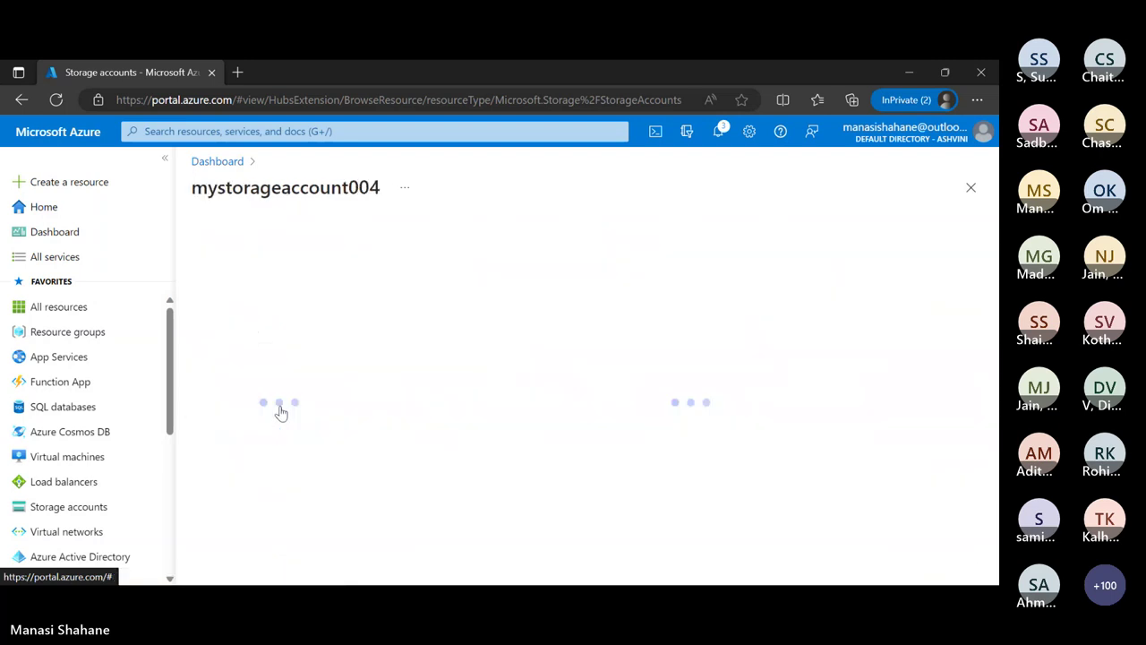
{"action": "scroll", "coordinate": [269, 520], "scroll_direction": "down", "scroll_amount": 3}
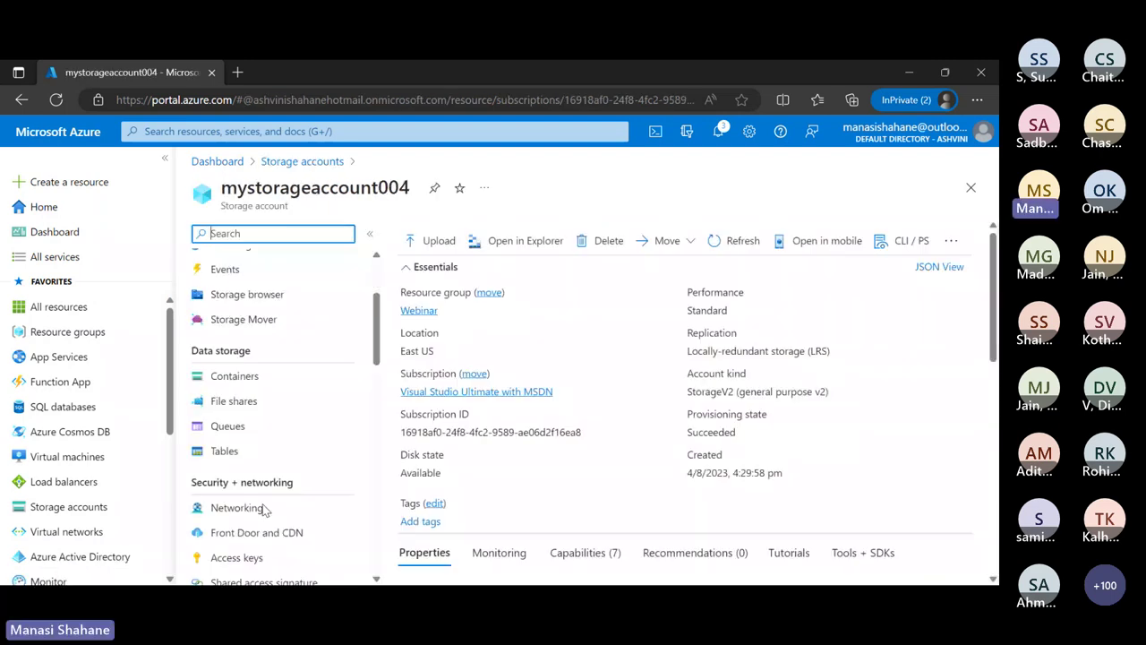
{"action": "left_click", "coordinate": [234, 379]}
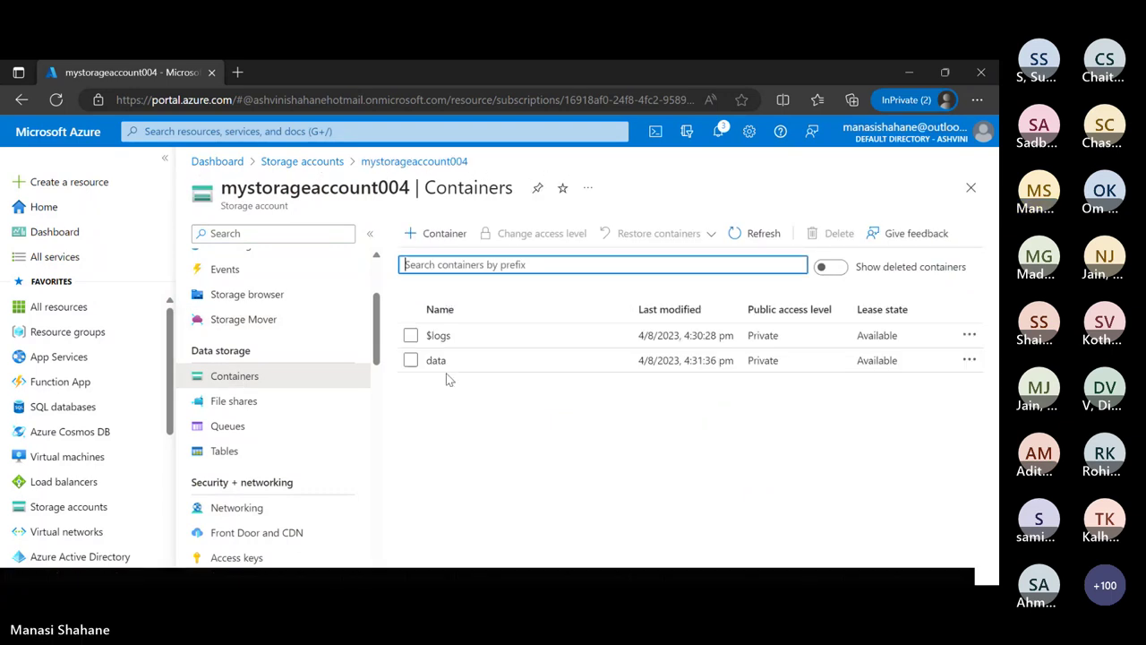
{"action": "left_click", "coordinate": [444, 359]}
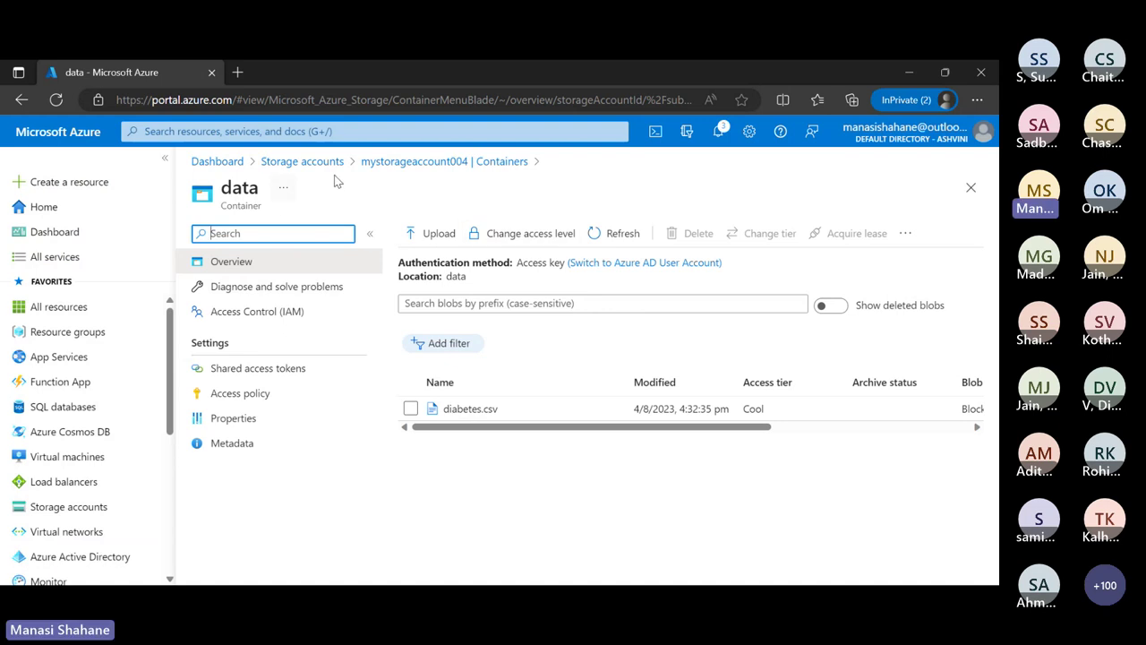
- Return from the data container to the container list, view the $logs container, and go back to the mystorageaccount004 overview
{"action": "left_click", "coordinate": [394, 162]}
{"action": "left_click", "coordinate": [593, 346]}
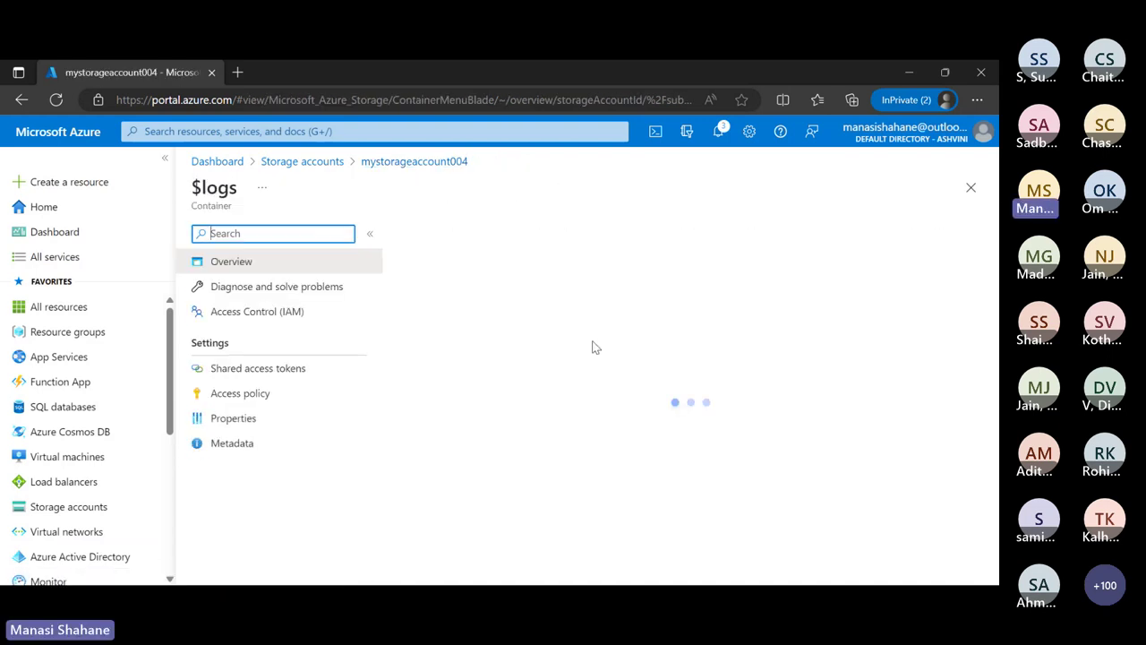
{"action": "left_click", "coordinate": [488, 161]}
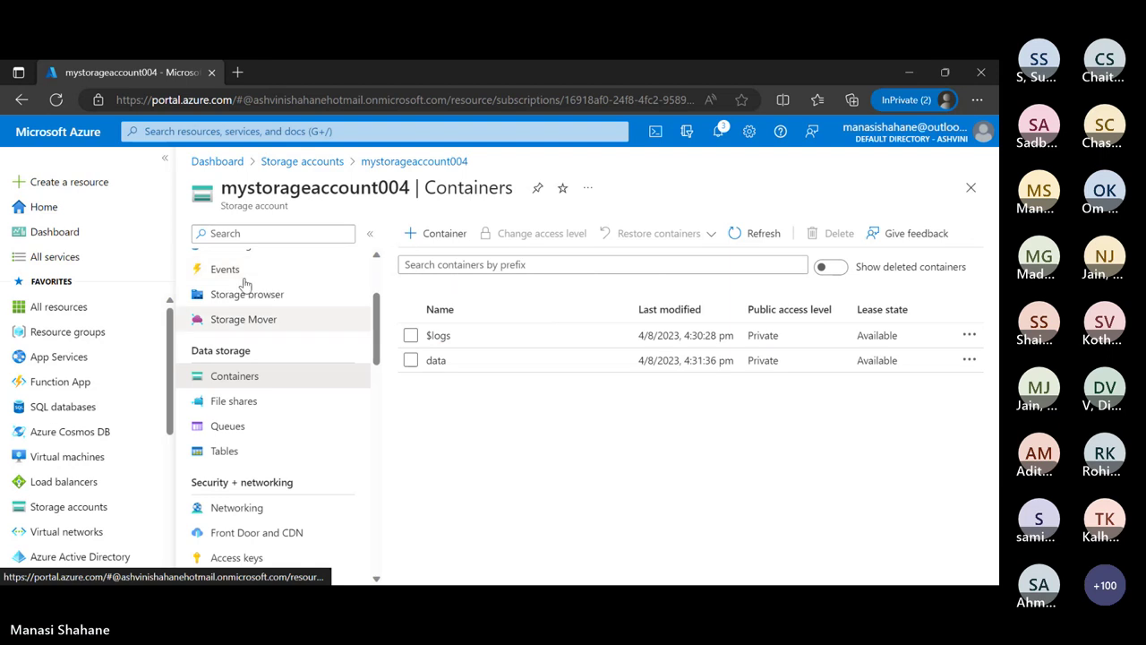
{"action": "scroll", "coordinate": [245, 283], "scroll_direction": "up", "scroll_amount": 3}
{"action": "left_click", "coordinate": [228, 261]}
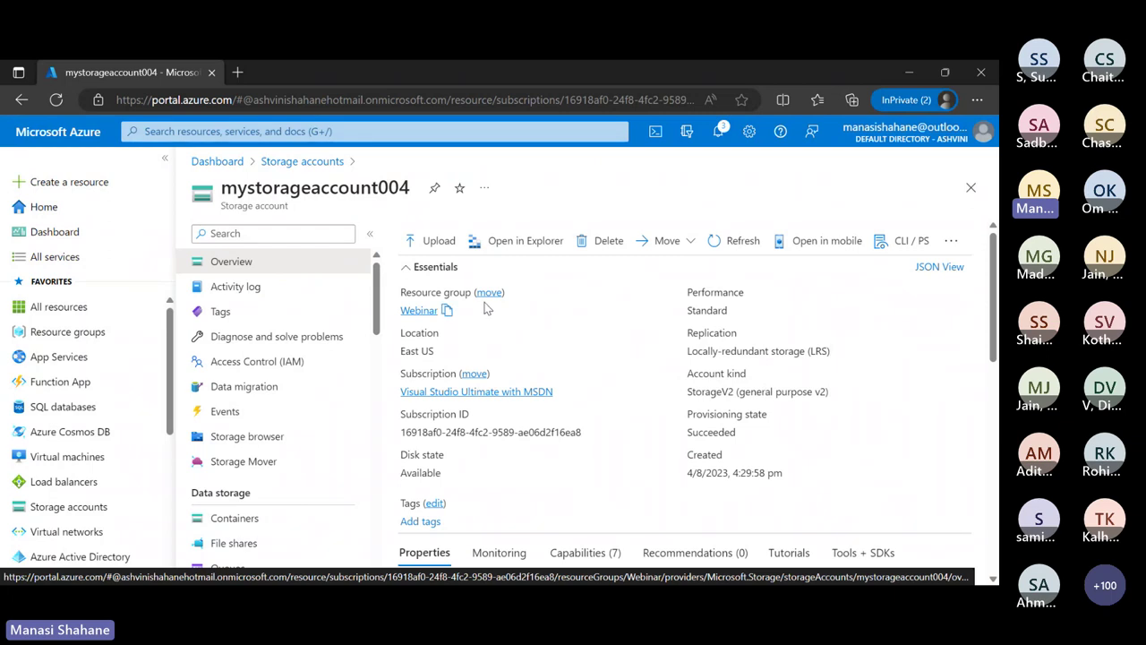
- Open the diabetes.csv blob in the data container of mystorageaccount004 and view its properties
{"action": "left_click", "coordinate": [235, 517]}
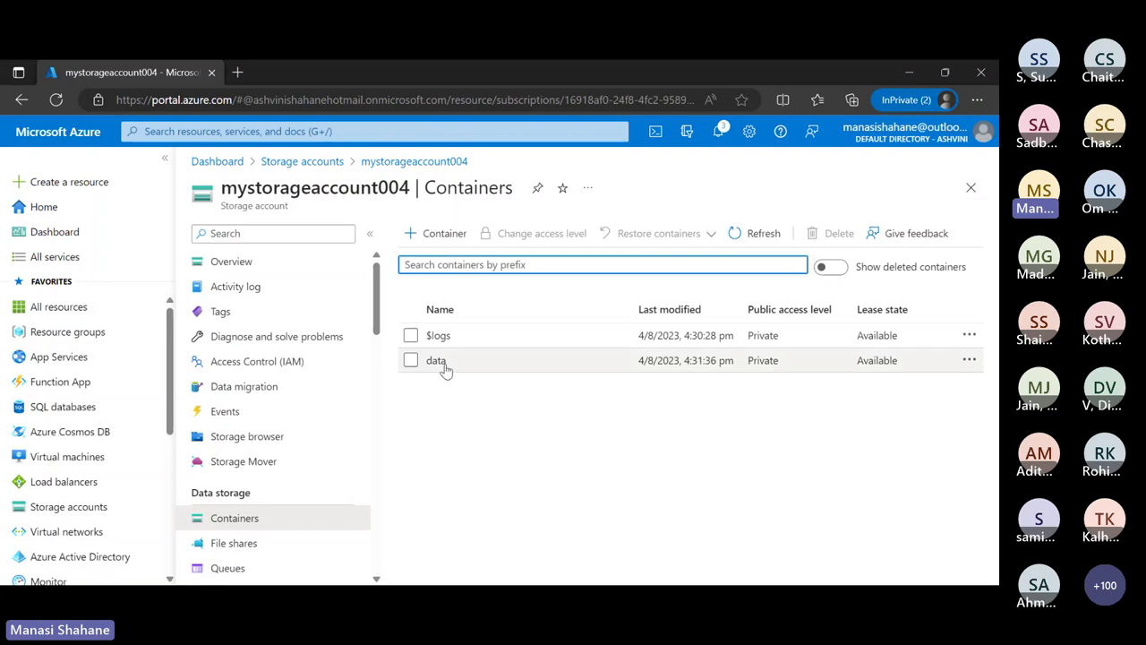
{"action": "left_click", "coordinate": [437, 361]}
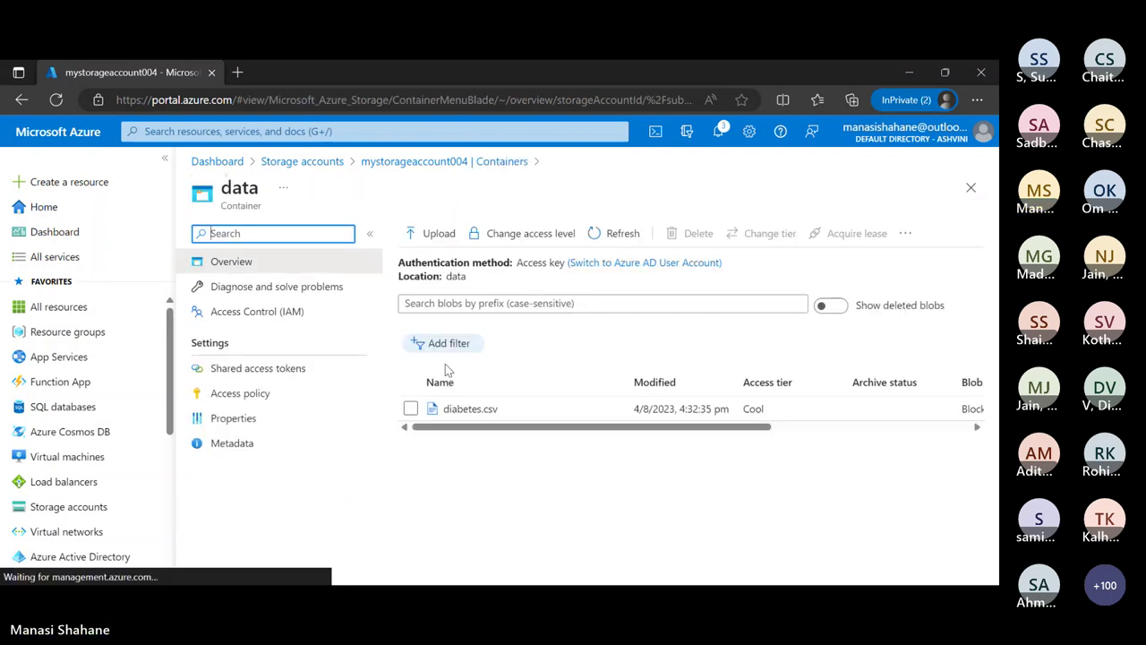
{"action": "left_click", "coordinate": [475, 408]}
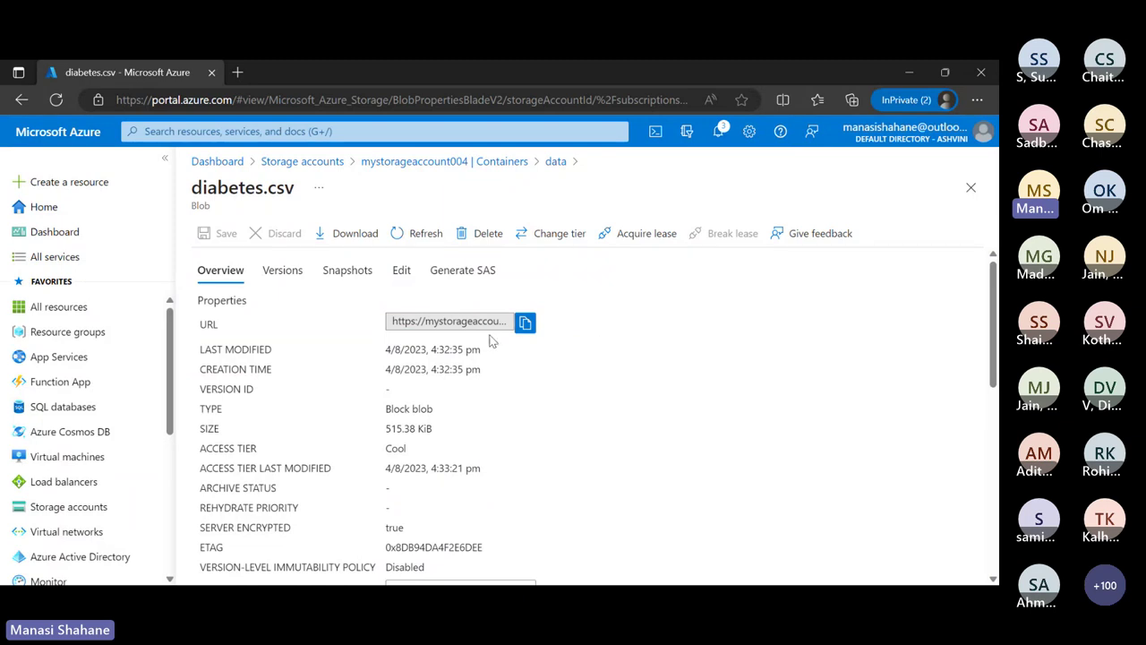
- Reopen the data container from the container list, review its public access level options, and cancel the change
{"action": "left_click", "coordinate": [509, 160]}
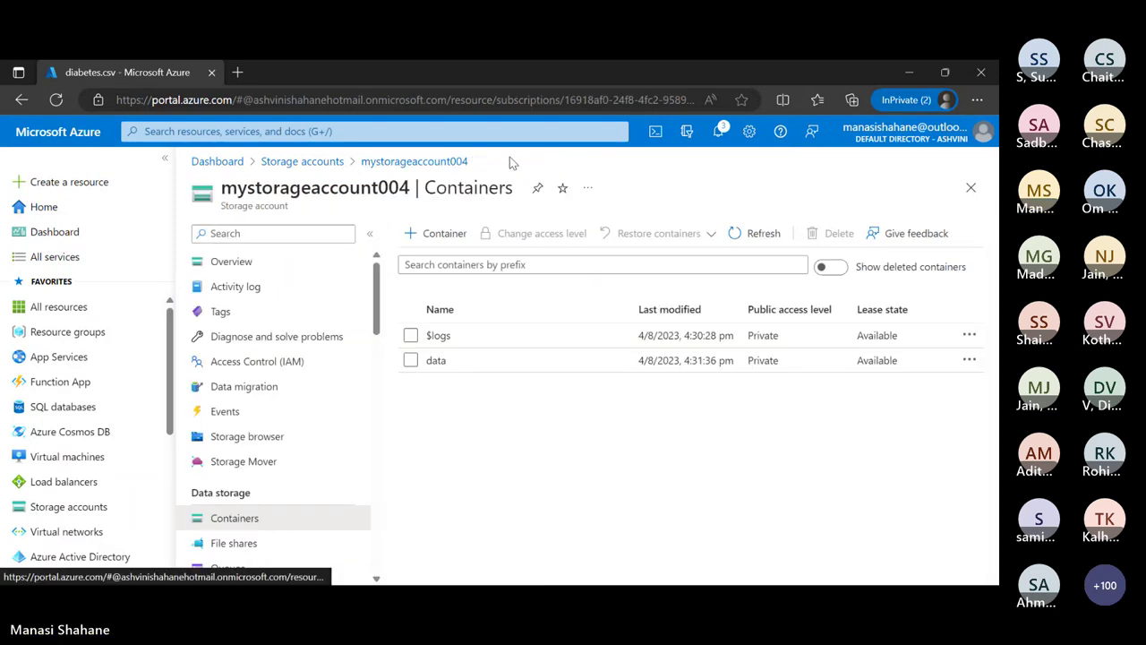
{"action": "left_click", "coordinate": [445, 361]}
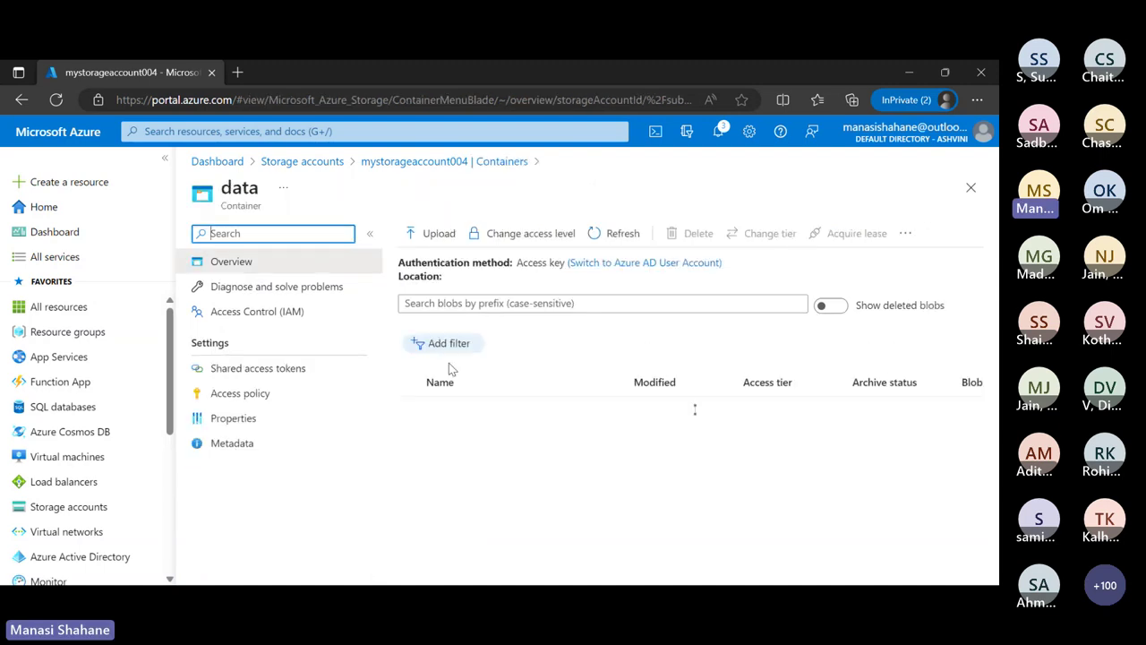
{"action": "left_click", "coordinate": [529, 232]}
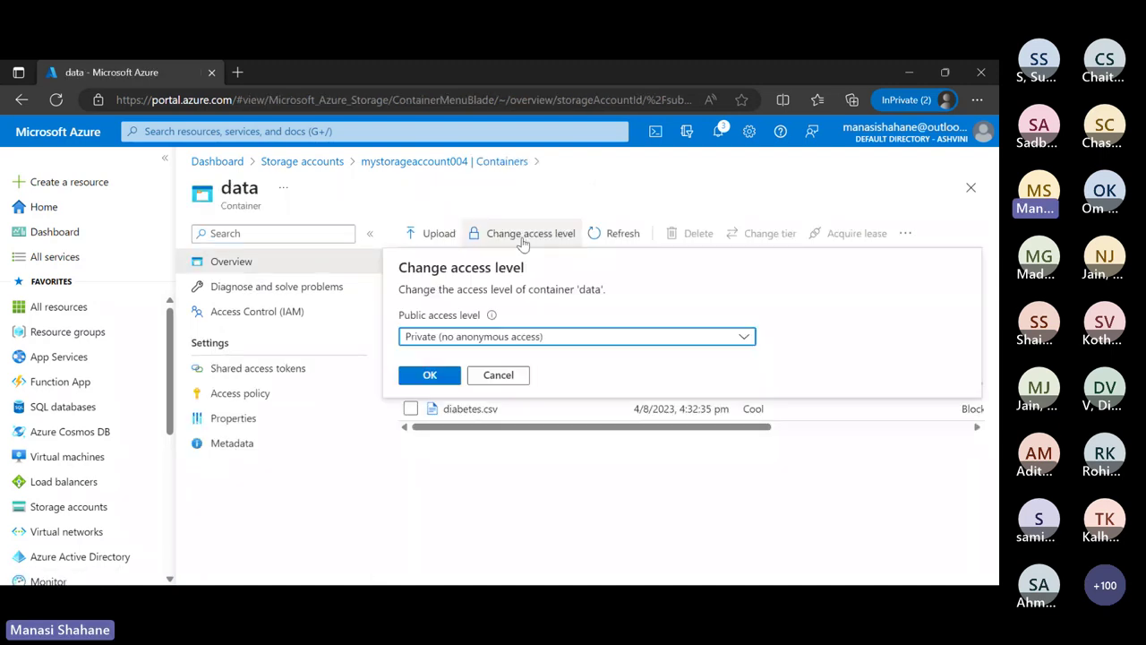
{"action": "left_click", "coordinate": [552, 338]}
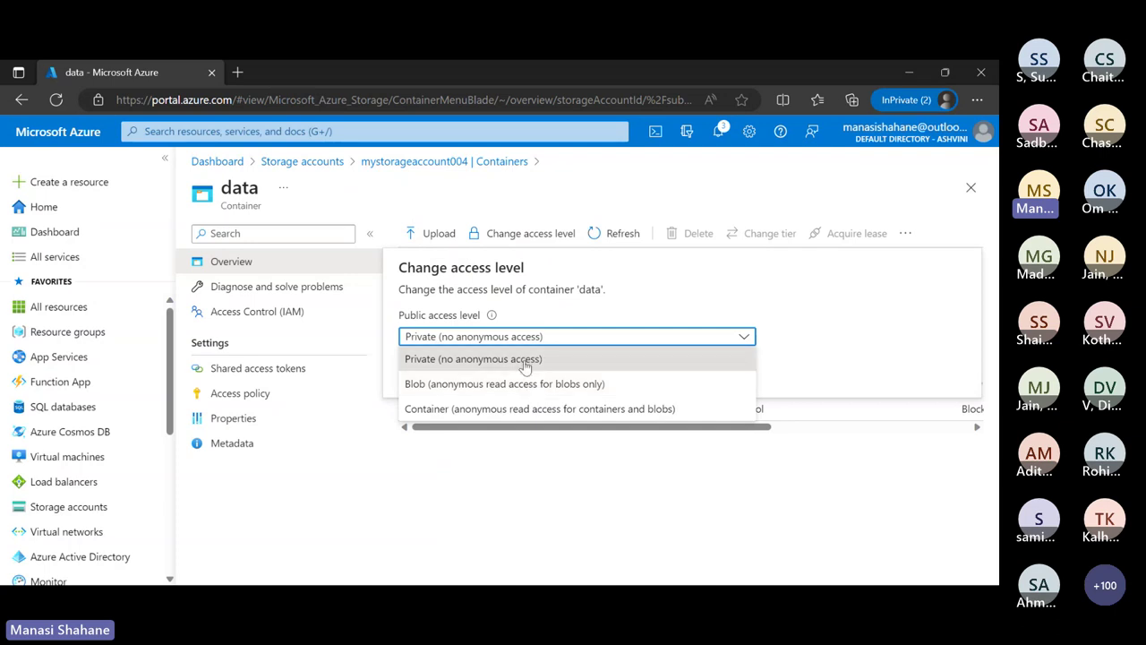
{"action": "left_click", "coordinate": [524, 442]}
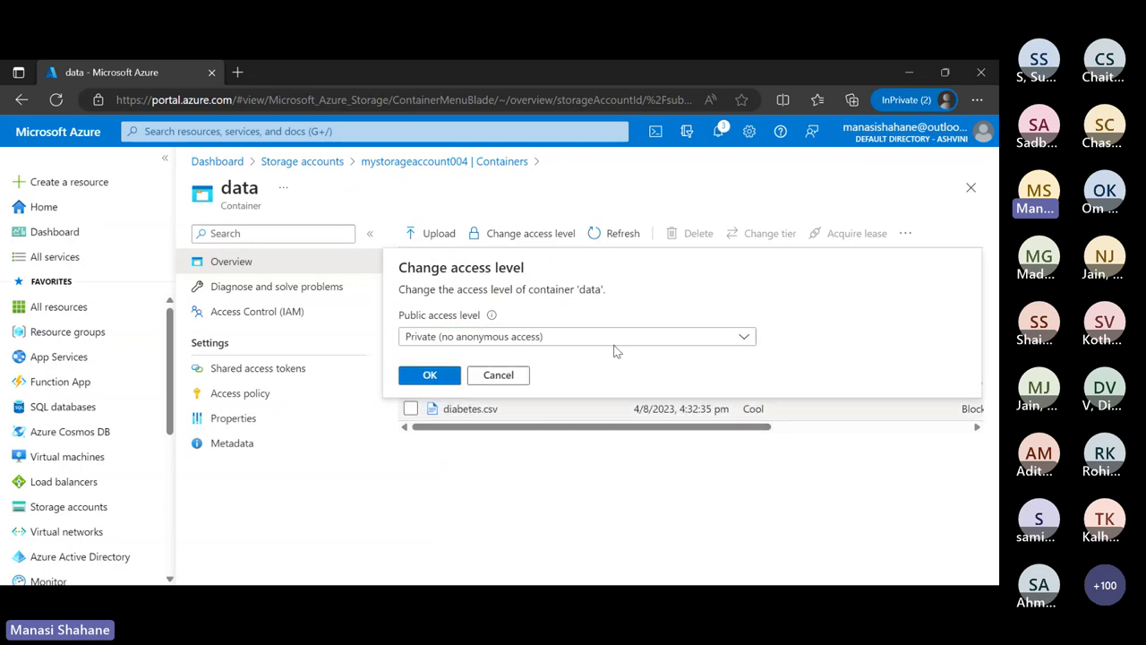
{"action": "left_click", "coordinate": [498, 375]}
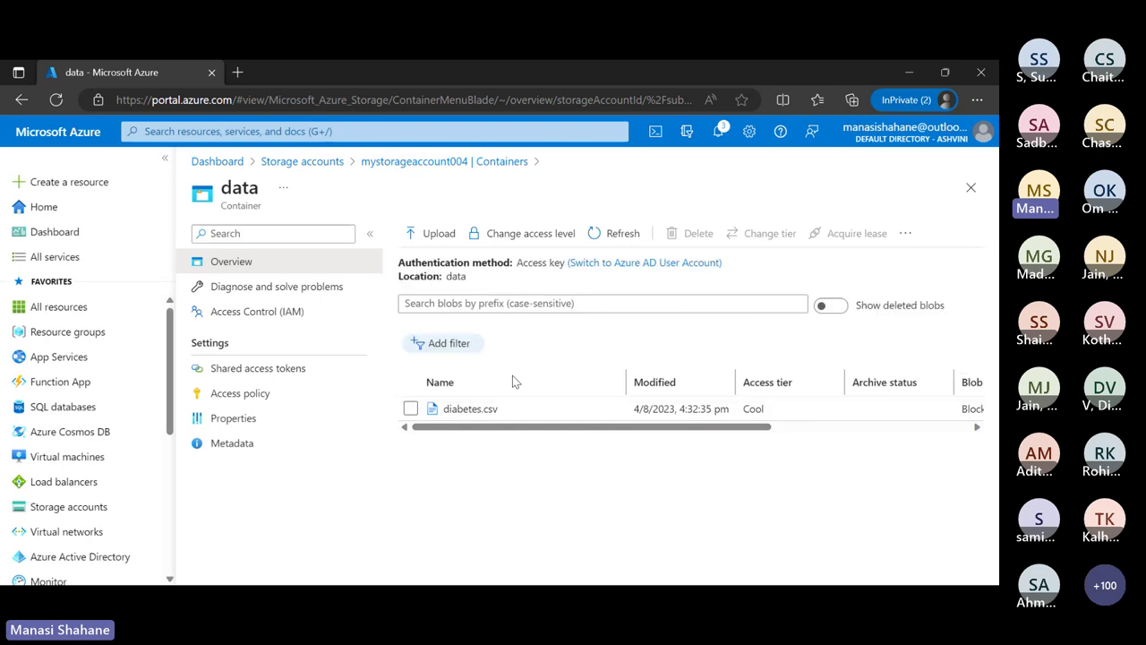
- Check the diabetes.csv blob's properties, and upload Image1.jpg from the Datasets folder to the data container
{"action": "left_click", "coordinate": [484, 408]}
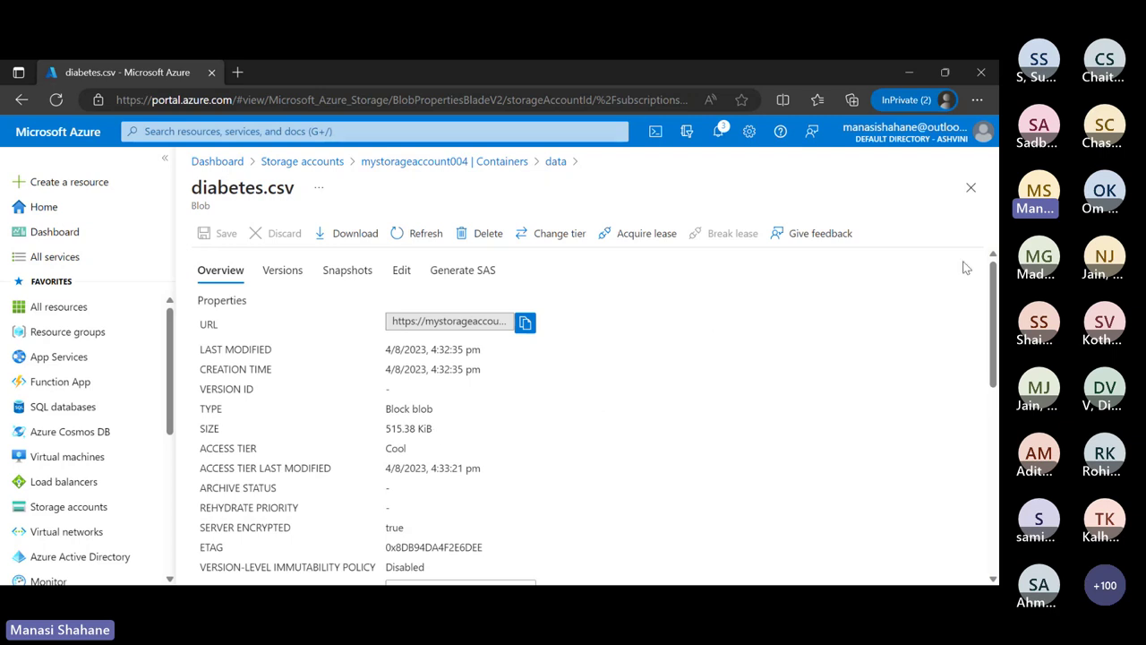
{"action": "left_click", "coordinate": [972, 190]}
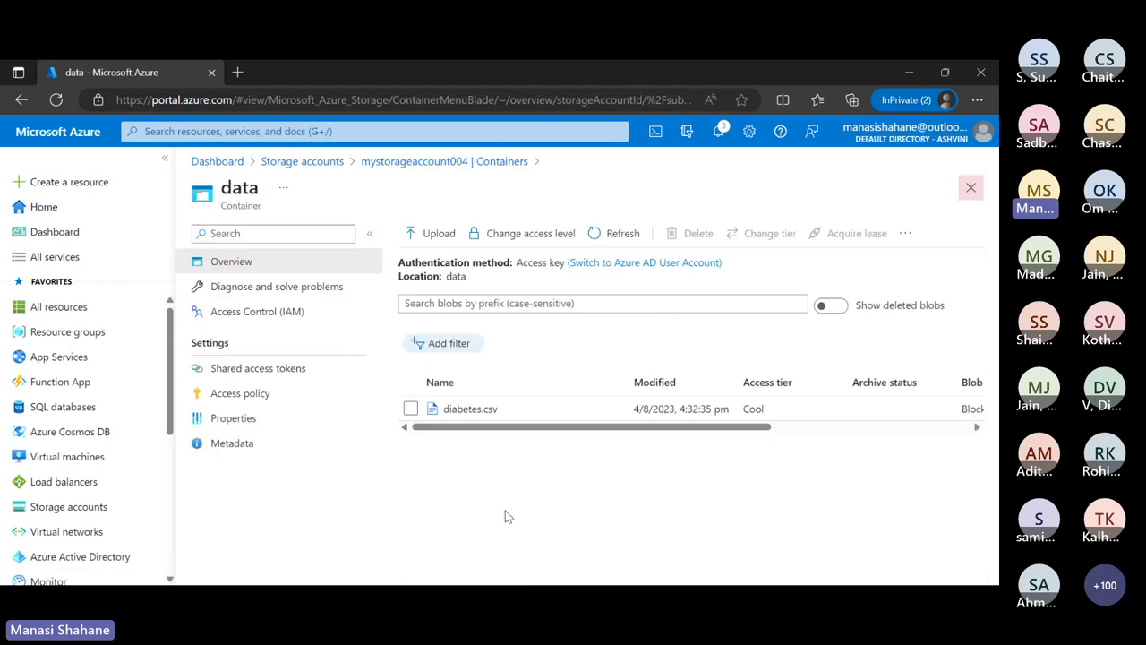
{"action": "left_click", "coordinate": [433, 232]}
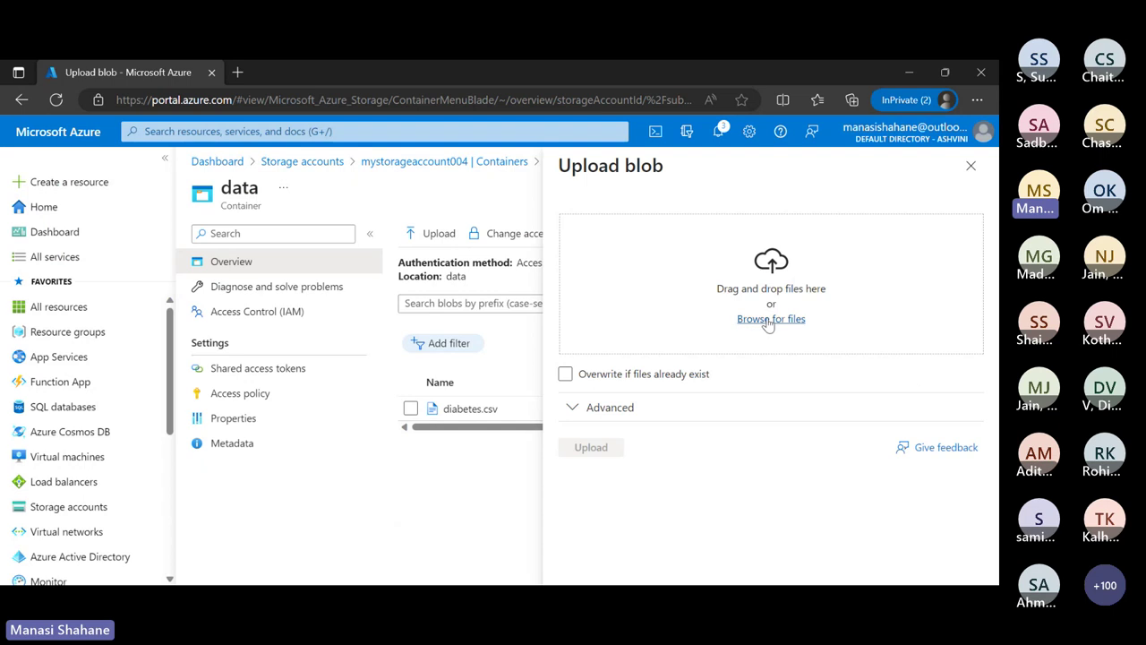
{"action": "left_click", "coordinate": [768, 321]}
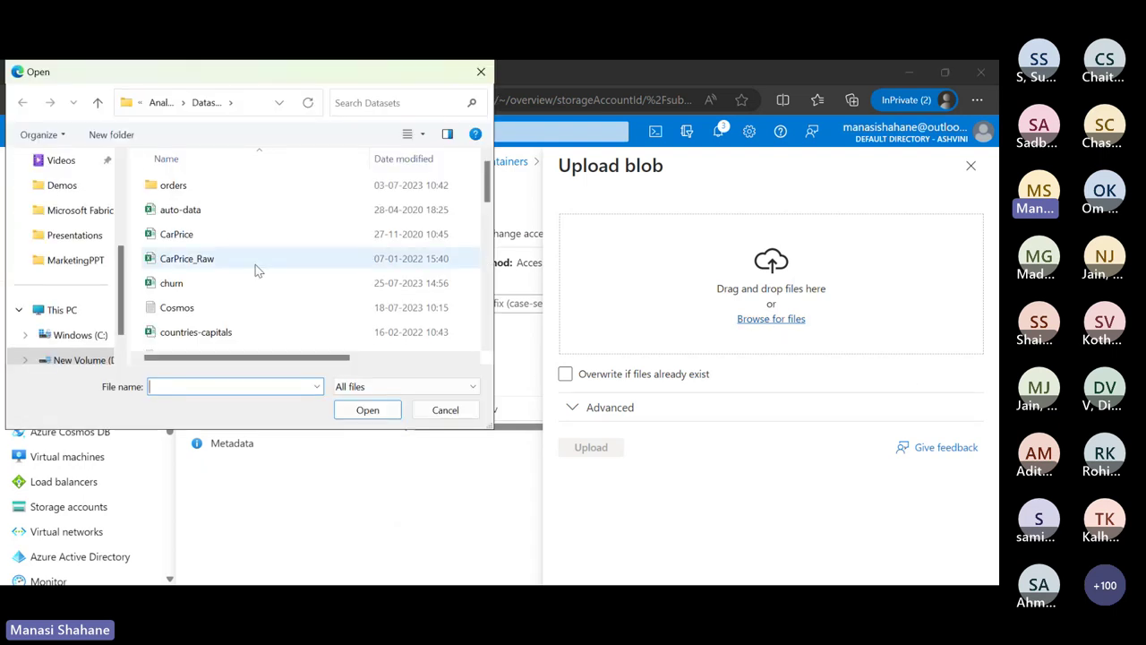
{"action": "scroll", "coordinate": [257, 271], "scroll_direction": "down", "scroll_amount": 5}
{"action": "left_click", "coordinate": [211, 294]}
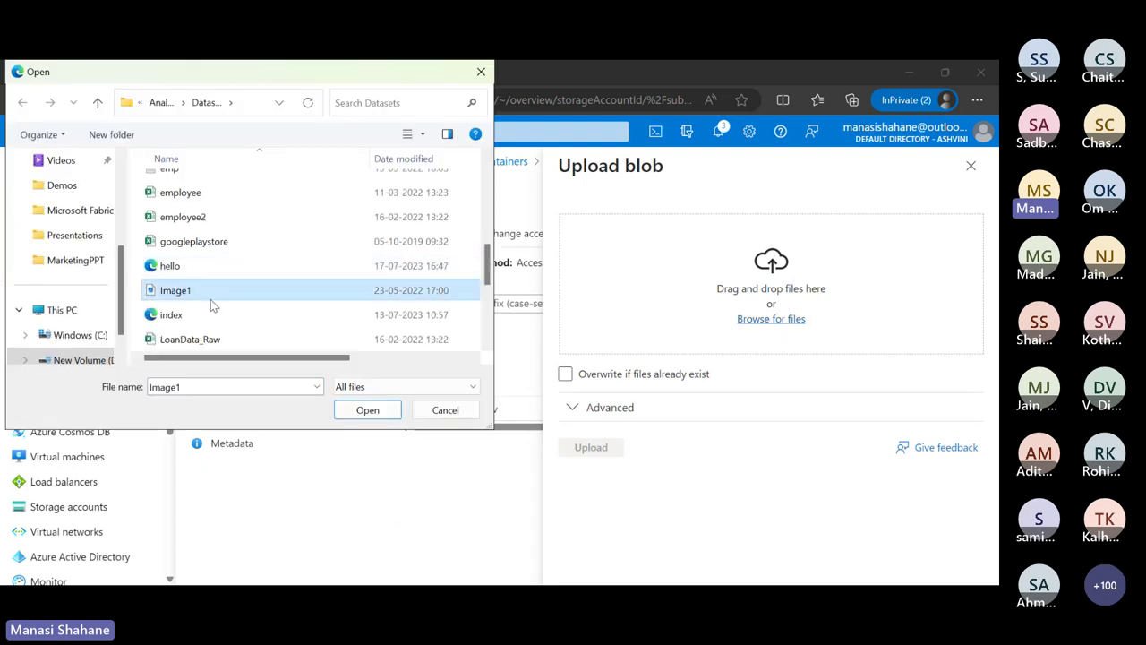
{"action": "left_click", "coordinate": [366, 409]}
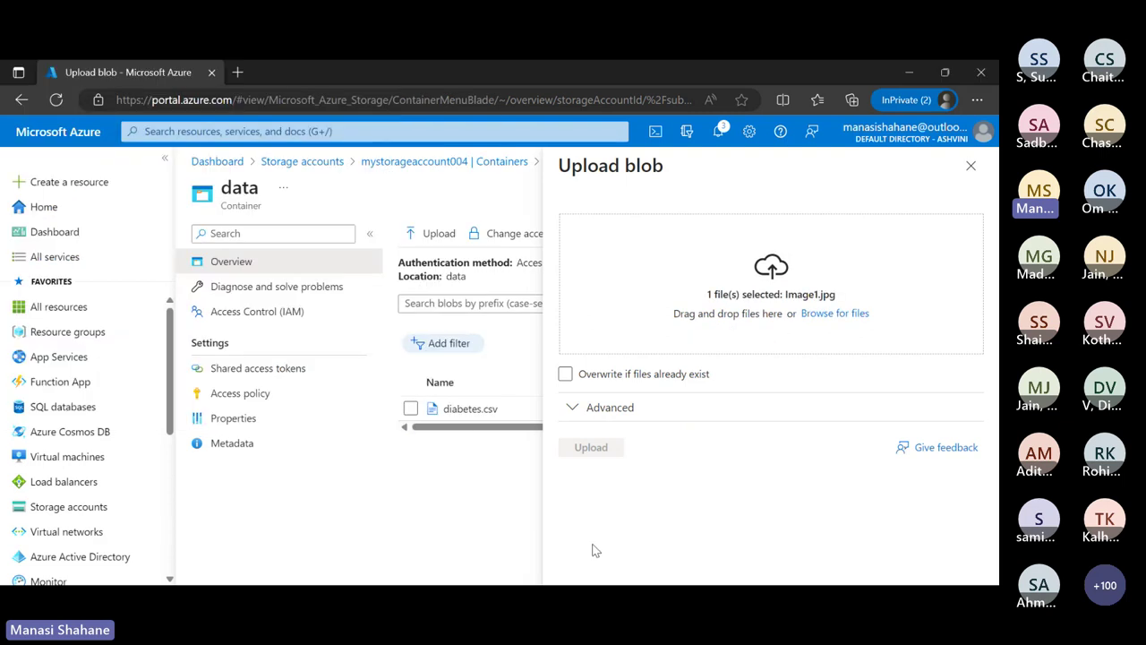
{"action": "left_click", "coordinate": [593, 448]}
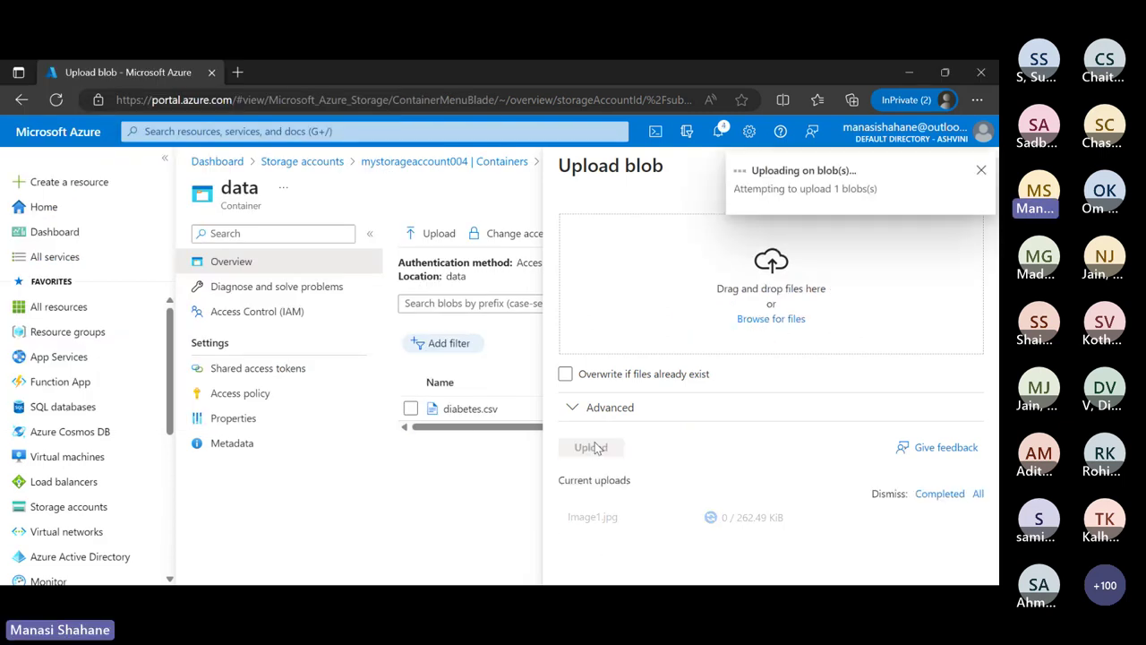
{"action": "left_click", "coordinate": [978, 171]}
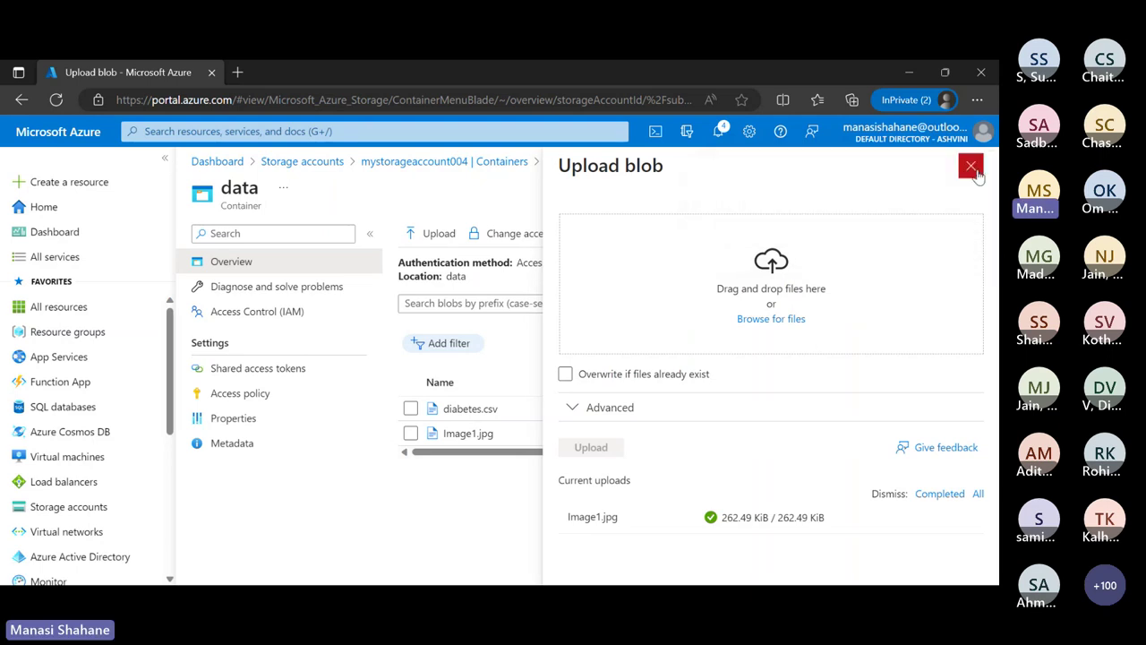
{"action": "left_click", "coordinate": [974, 166]}
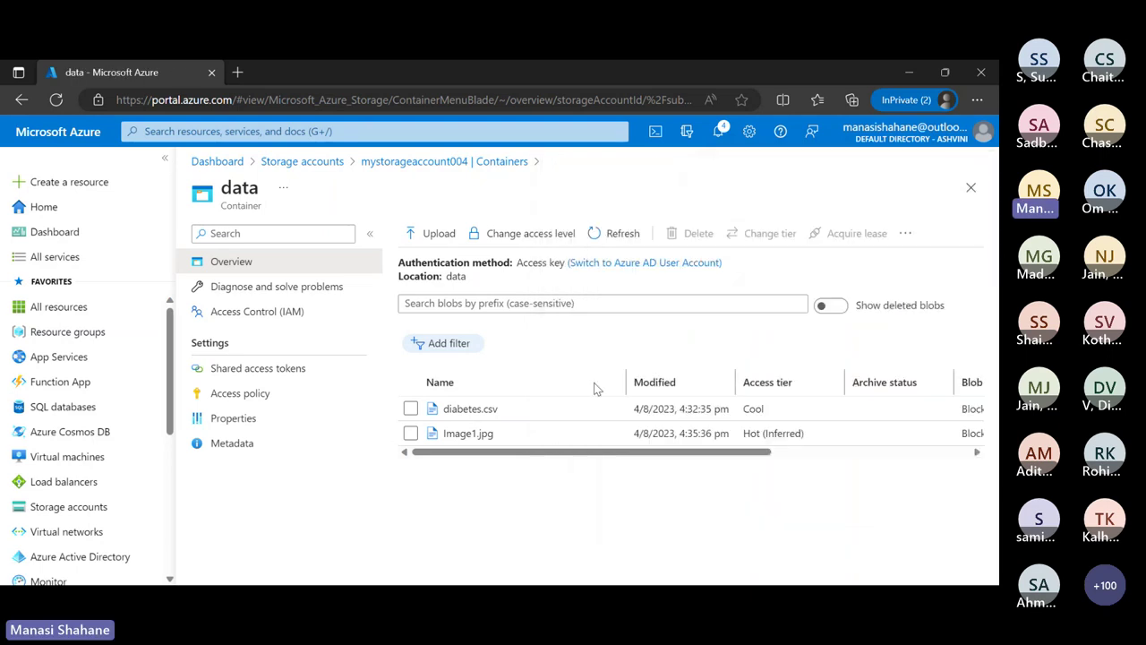
- View the picture stored in the Image1.jpg blob, return to the data container, and reopen the blob's properties
{"action": "left_click", "coordinate": [483, 434]}
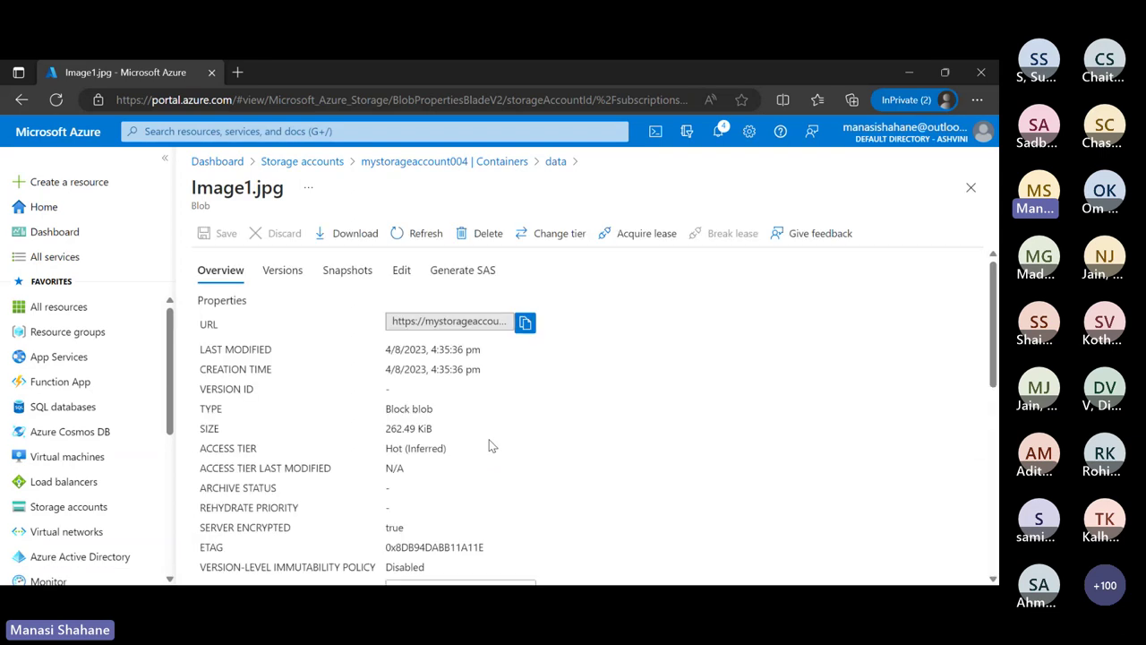
{"action": "left_click", "coordinate": [402, 273]}
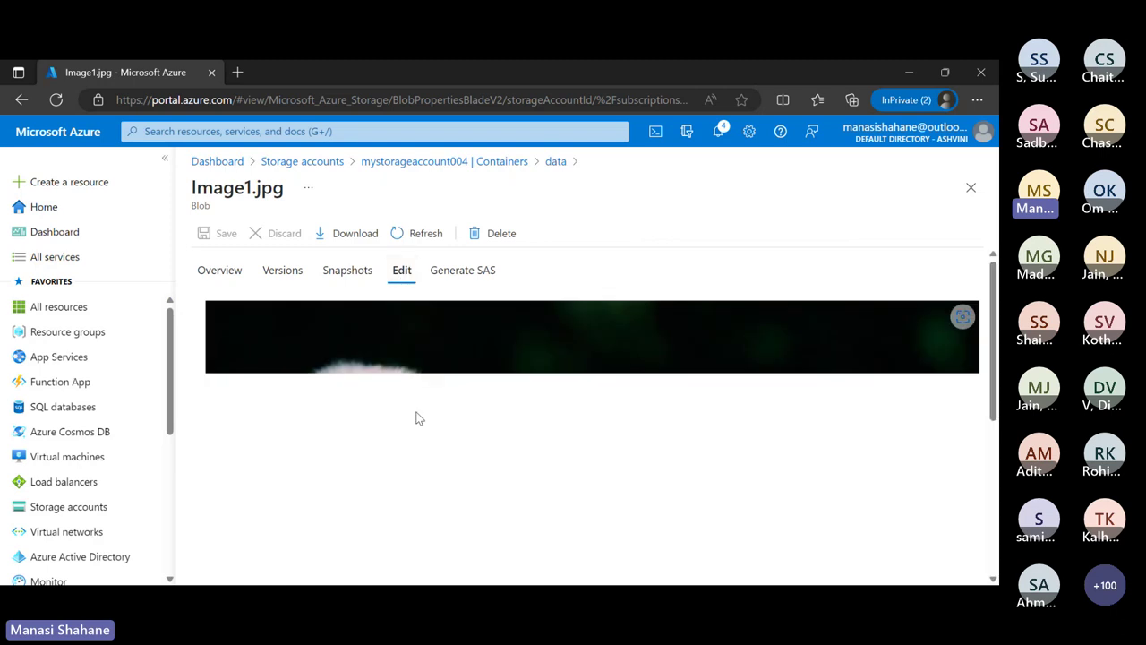
{"action": "scroll", "coordinate": [415, 411], "scroll_direction": "down", "scroll_amount": 5}
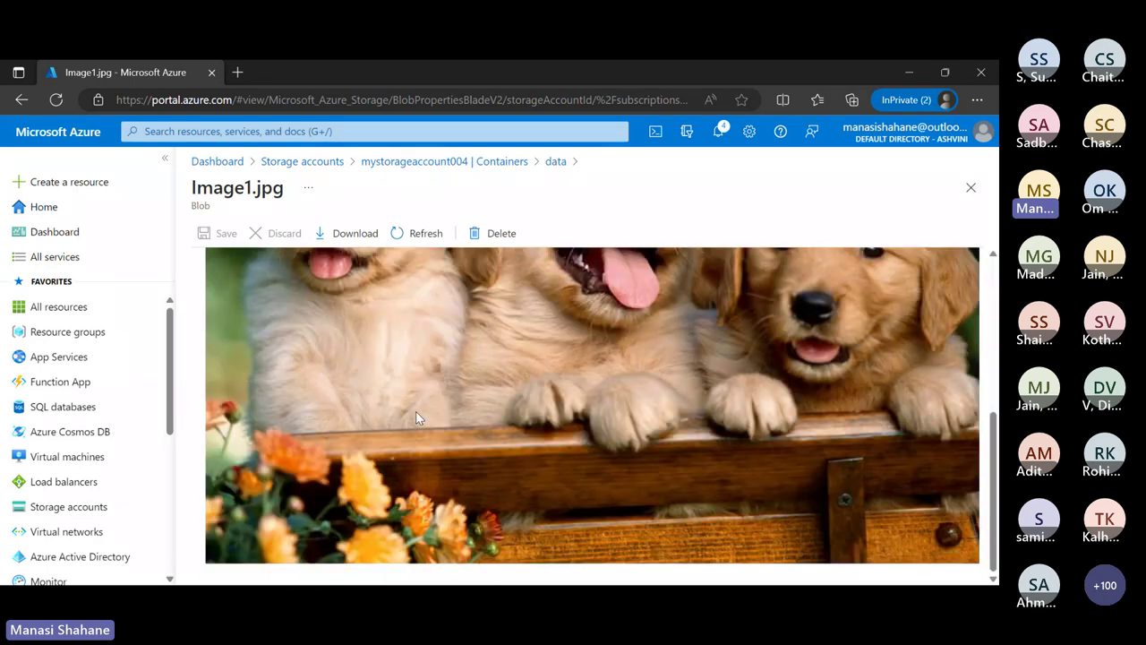
{"action": "scroll", "coordinate": [385, 349], "scroll_direction": "up", "scroll_amount": 5}
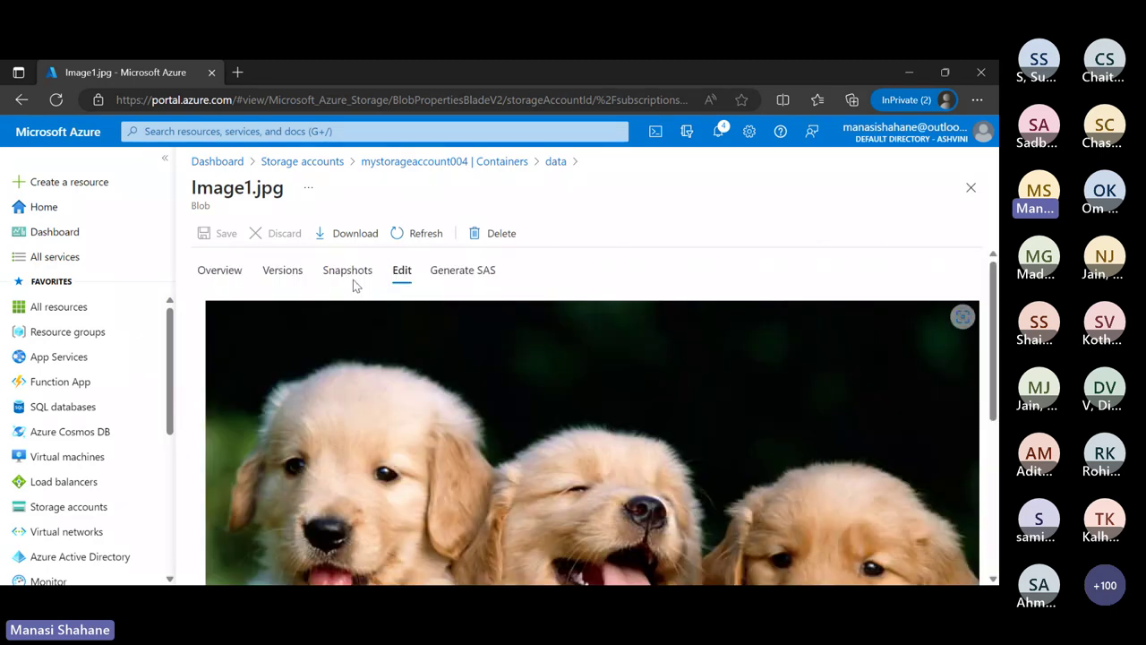
{"action": "left_click", "coordinate": [971, 188]}
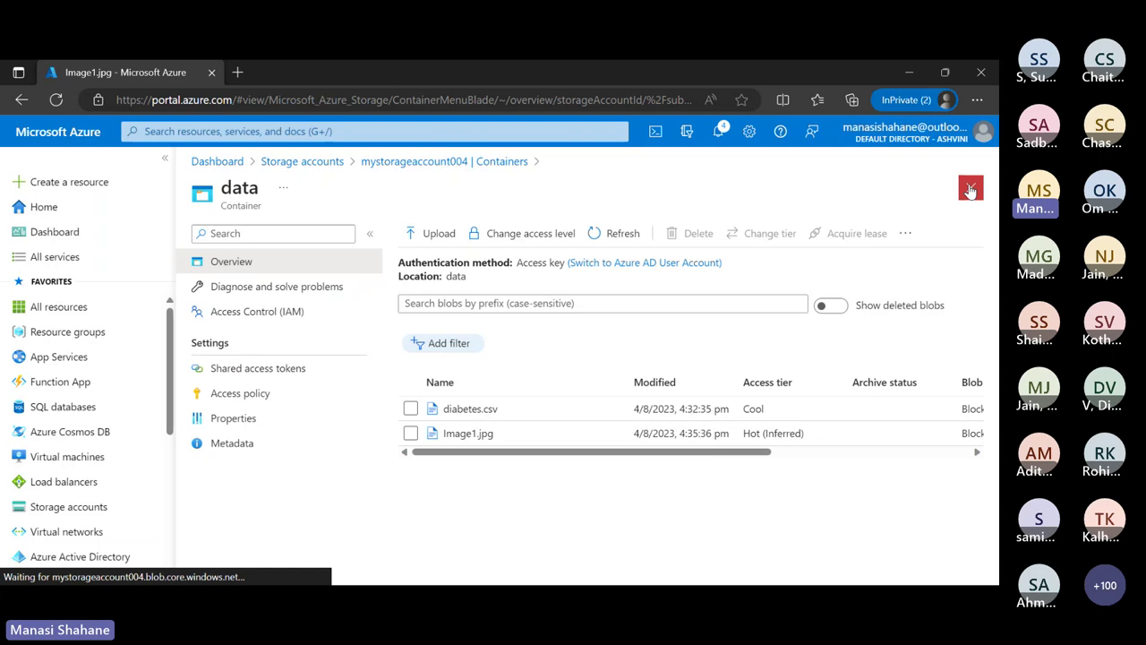
{"action": "left_click", "coordinate": [462, 435]}
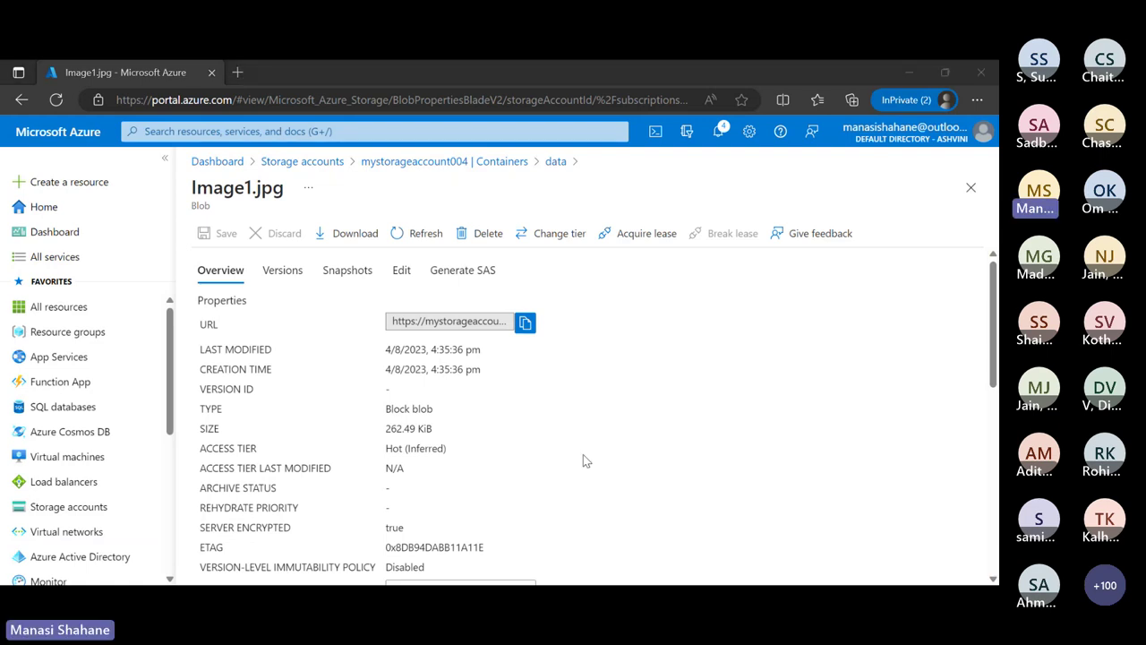
{"action": "left_click", "coordinate": [903, 76]}
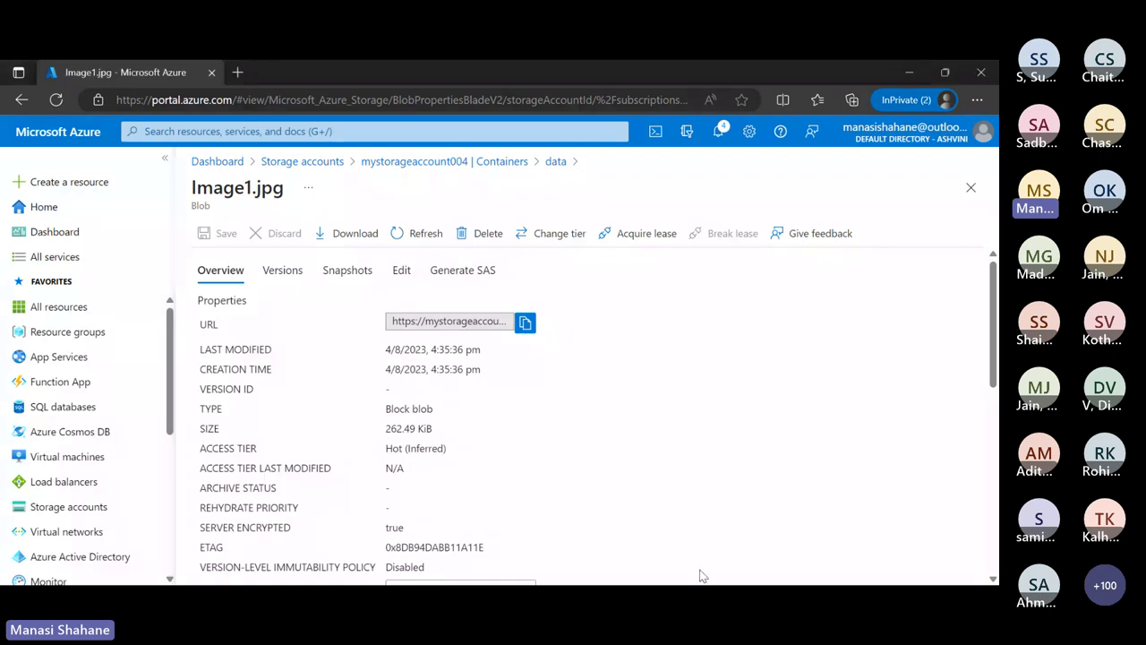
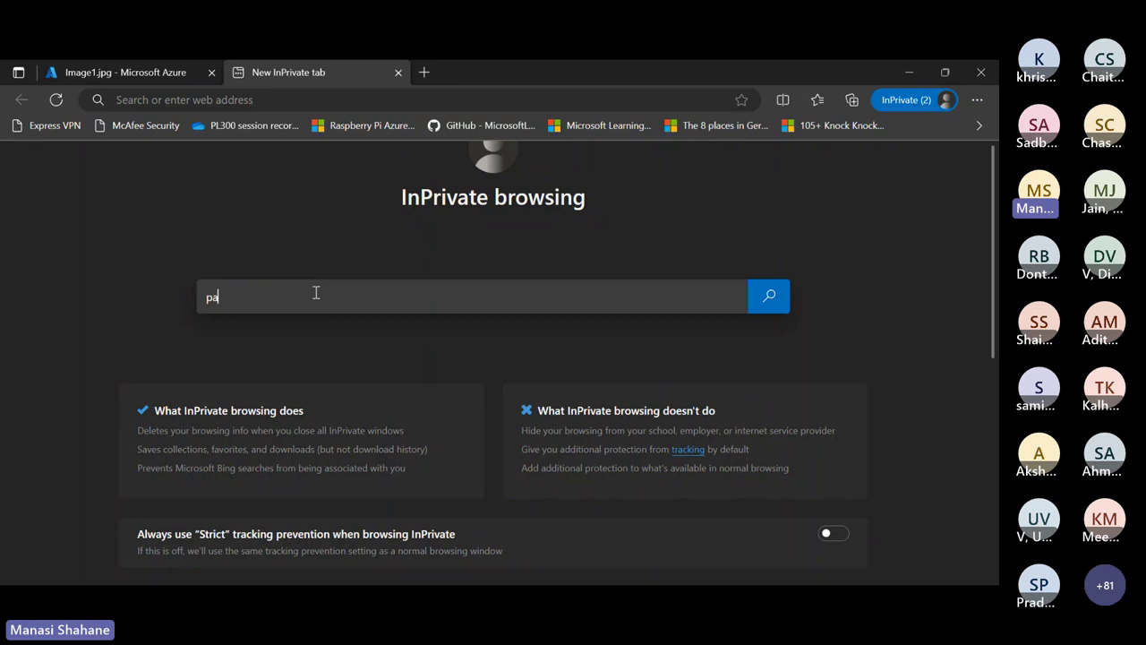
- Search the web for "azure pricing calculator" and open Microsoft Azure's Pricing Calculator page
{"action": "key", "text": "BackSpace"}
{"action": "key", "text": "BackSpace"}
{"action": "type", "text": "azure p"}
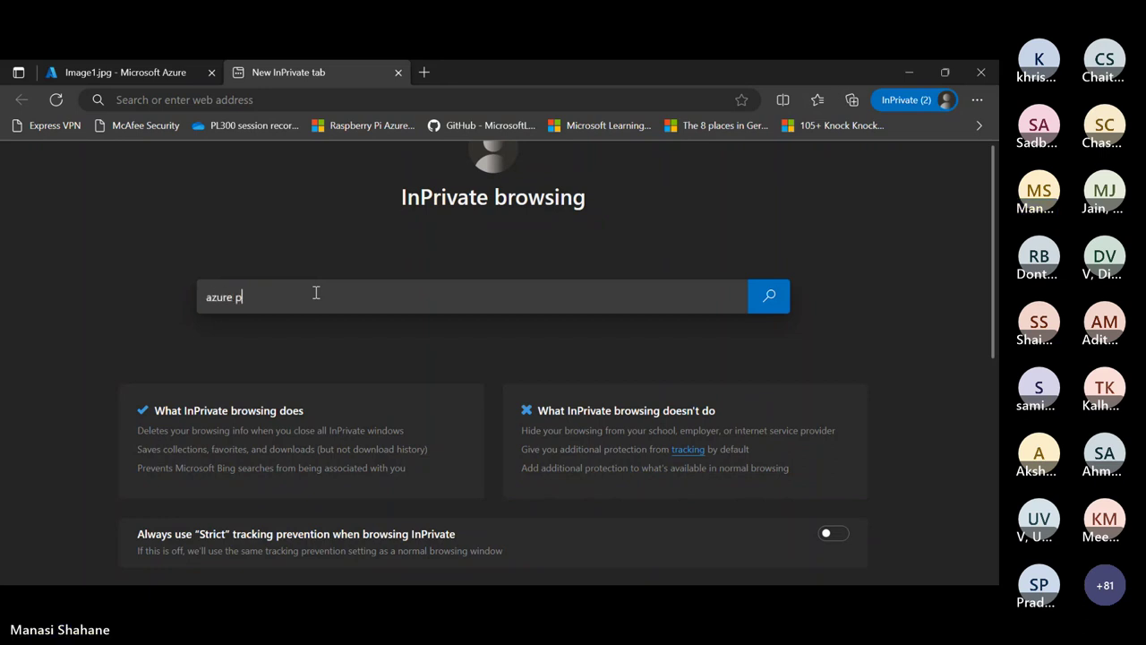
{"action": "type", "text": "ricing calculator"}
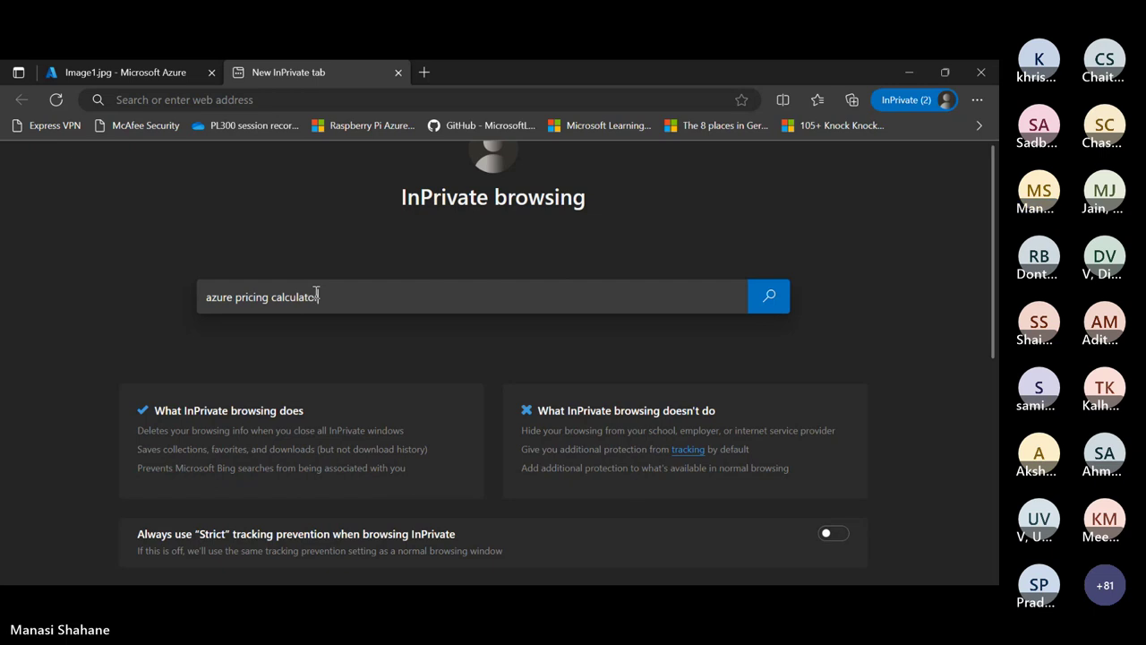
{"action": "key", "text": "Return"}
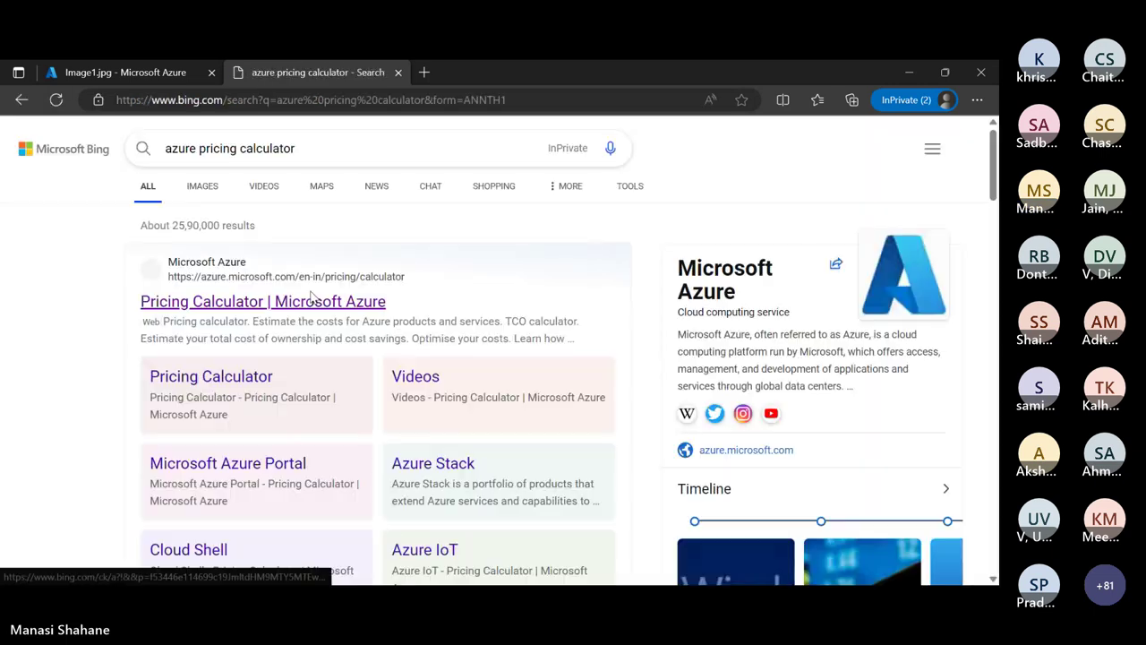
{"action": "left_click", "coordinate": [259, 315]}
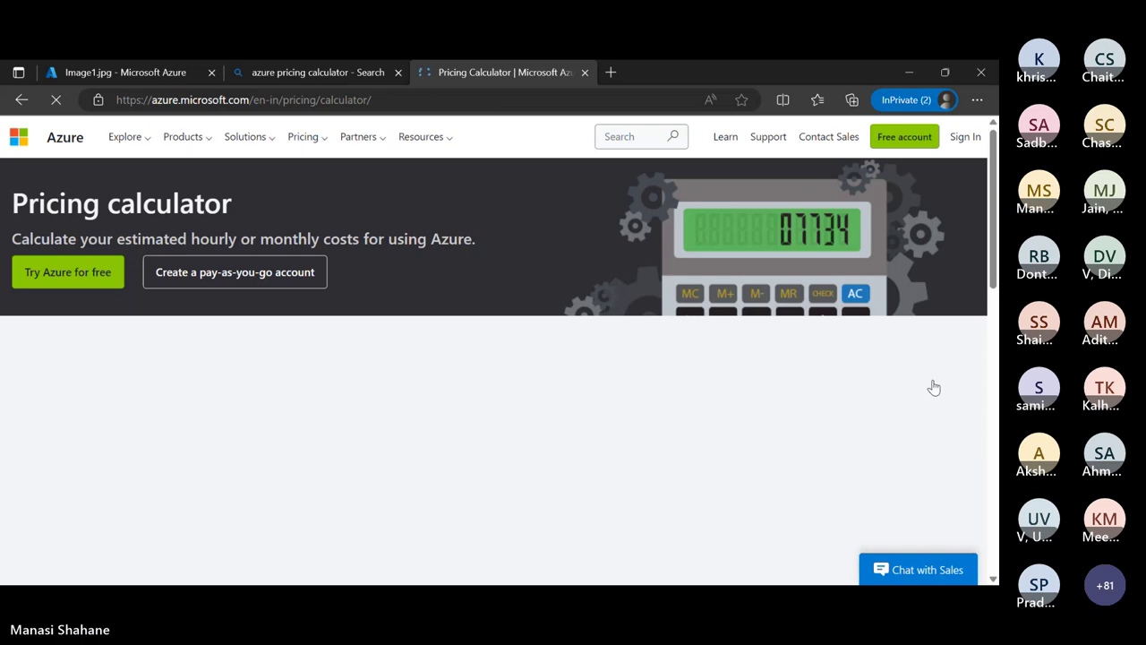
- Add Virtual Machines from the featured products to the estimate, go to its configuration, and dismiss the free credit offer
{"action": "scroll", "coordinate": [451, 386], "scroll_direction": "down", "scroll_amount": 5}
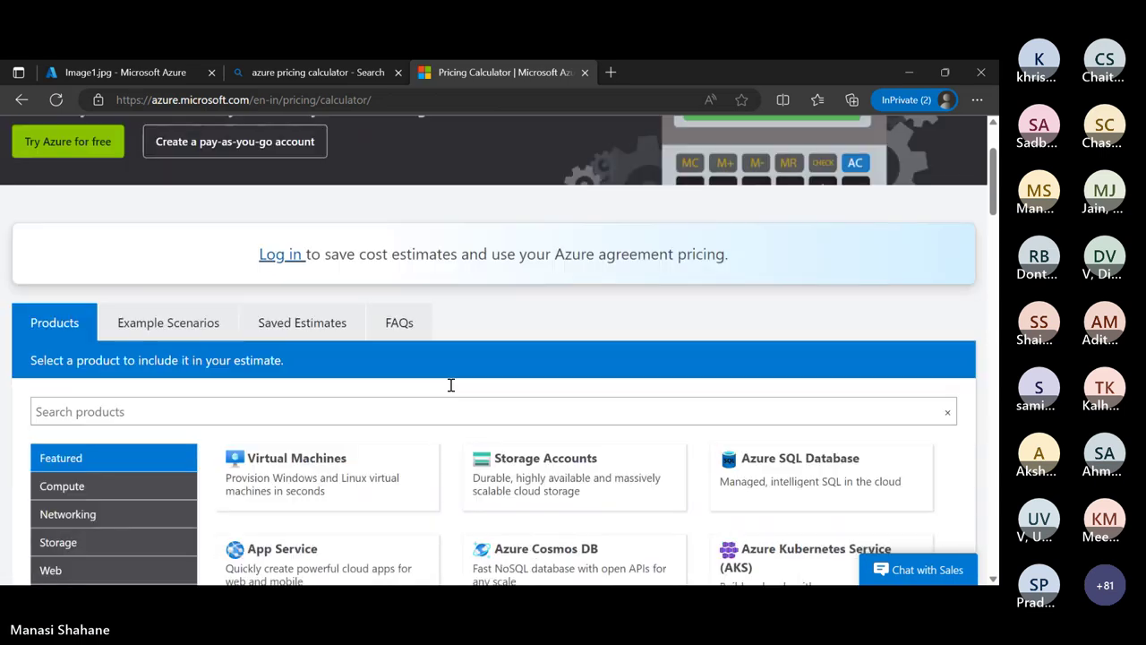
{"action": "scroll", "coordinate": [148, 310], "scroll_direction": "down", "scroll_amount": 3}
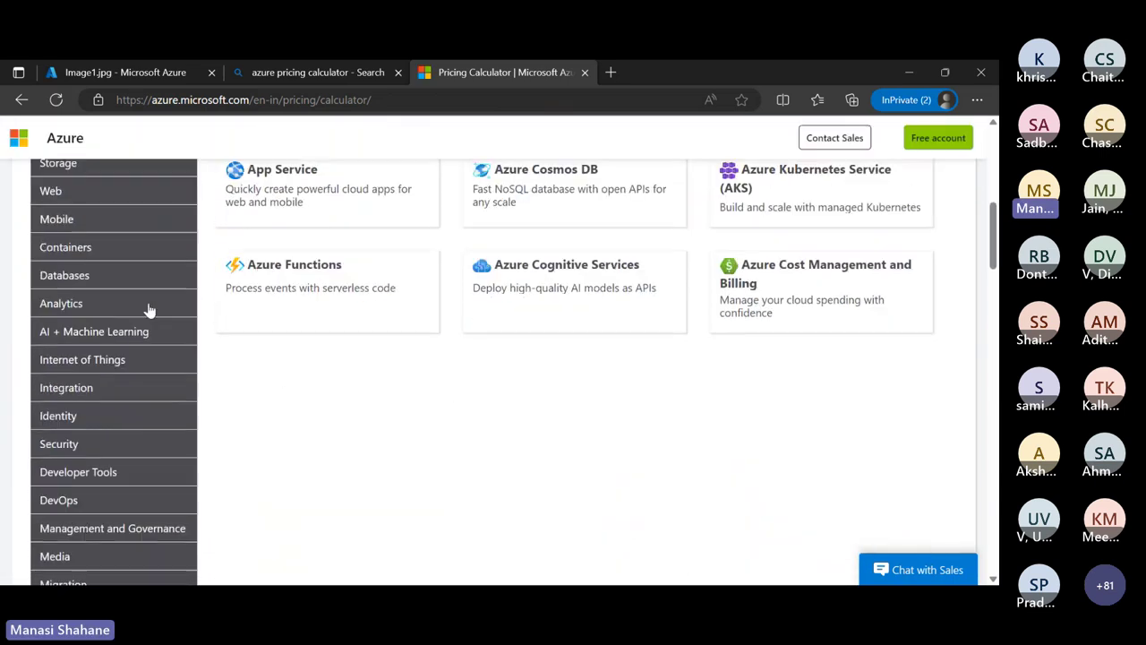
{"action": "scroll", "coordinate": [147, 310], "scroll_direction": "up", "scroll_amount": 1}
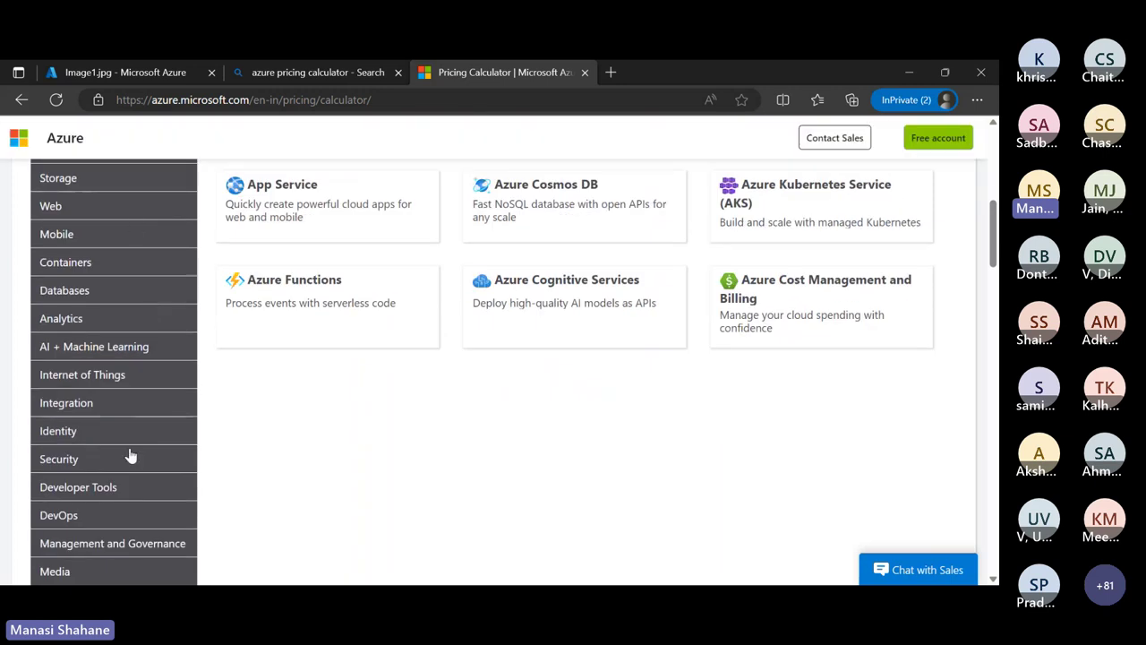
{"action": "scroll", "coordinate": [159, 459], "scroll_direction": "up", "scroll_amount": 3}
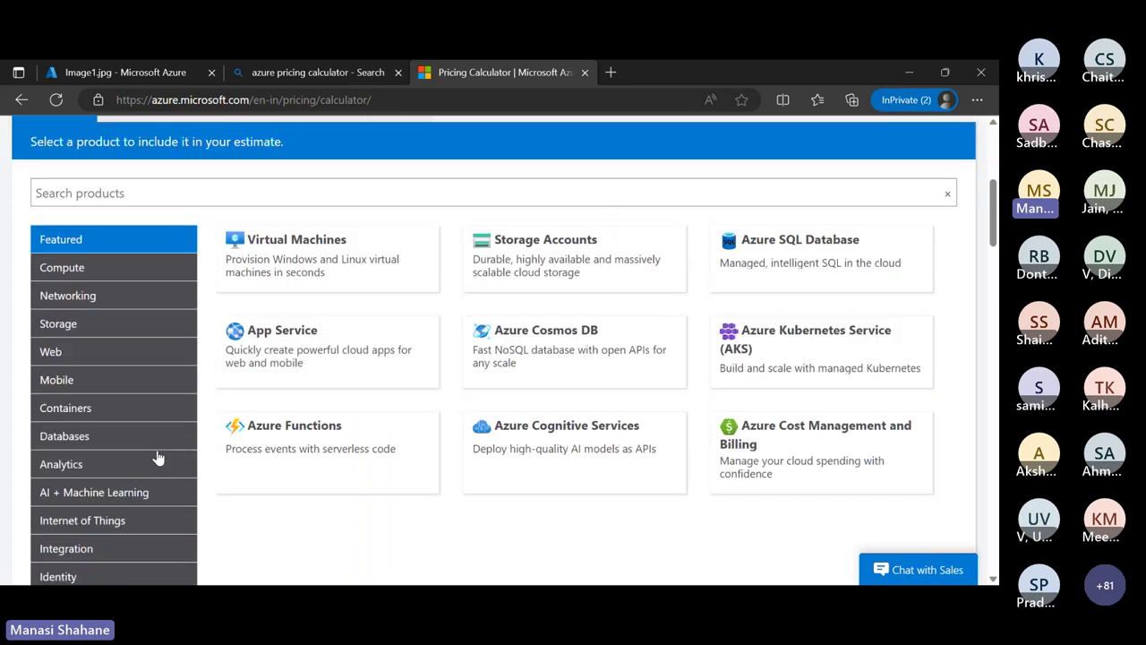
{"action": "left_click", "coordinate": [304, 261]}
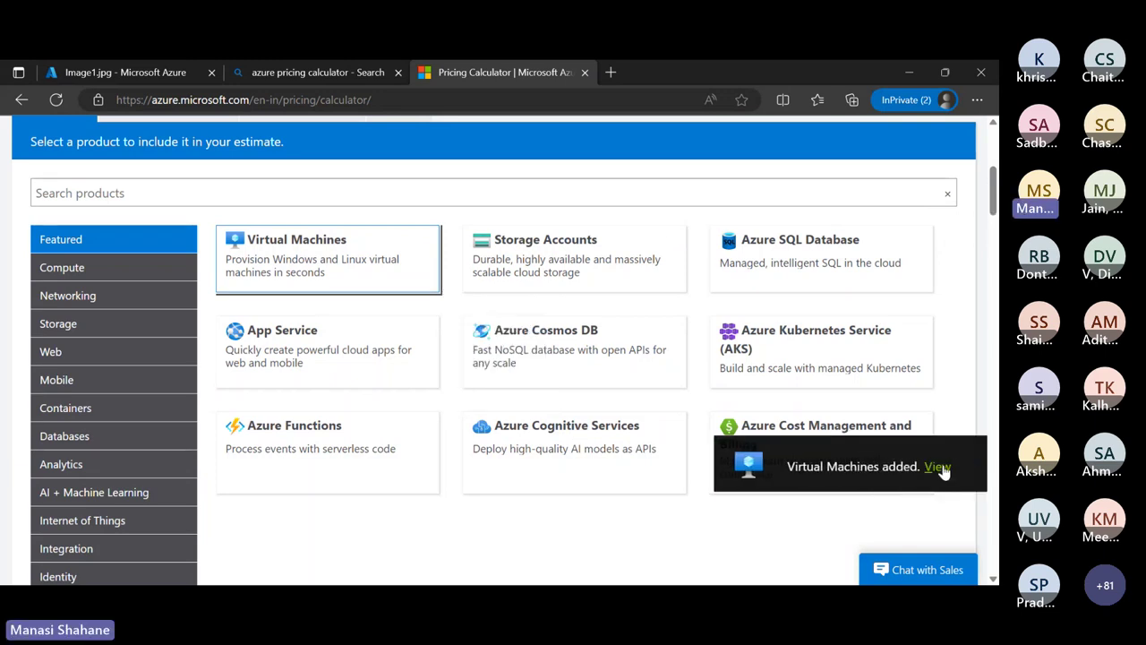
{"action": "left_click", "coordinate": [938, 467]}
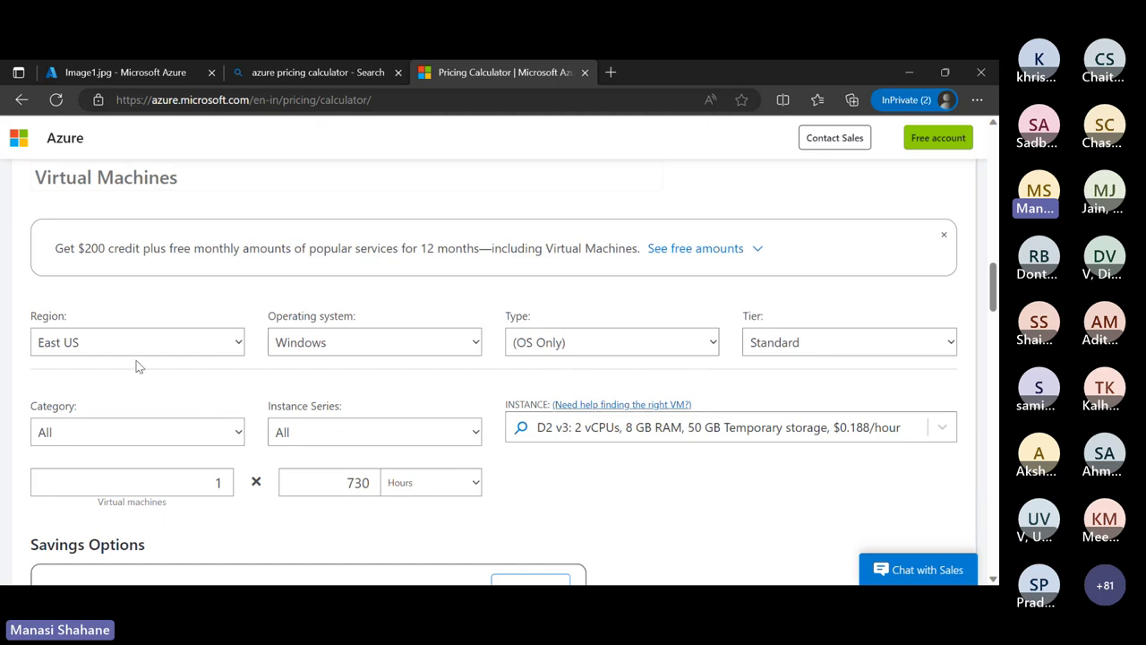
{"action": "left_click", "coordinate": [943, 235]}
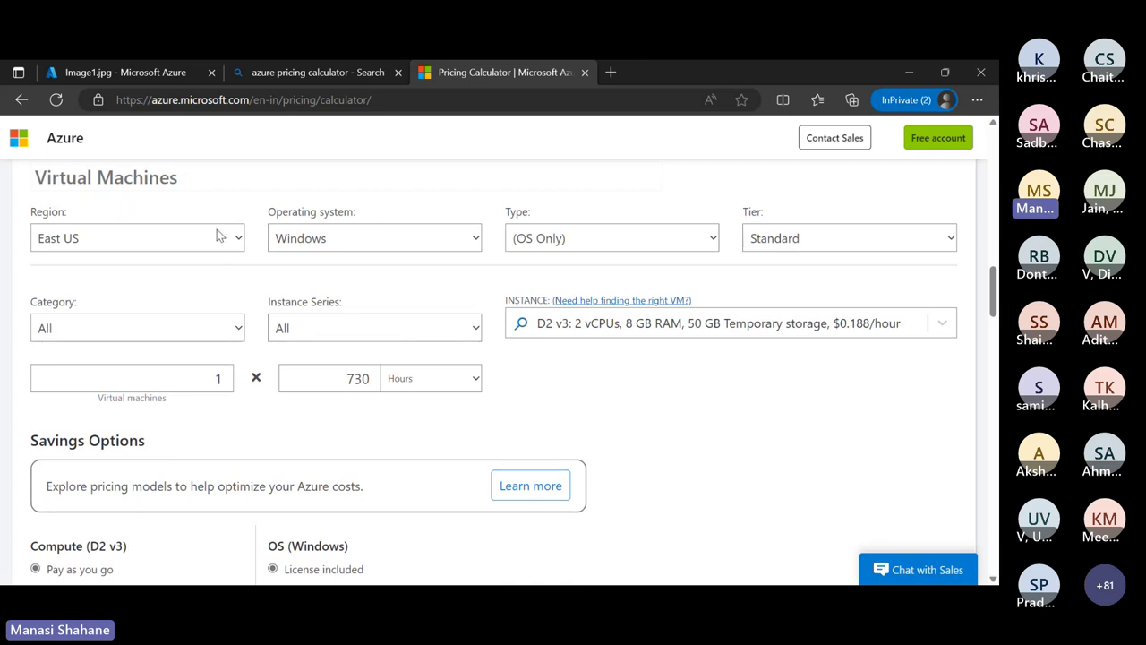
- Review the region, operating system and category options of the virtual machine estimate without changing them
{"action": "left_click", "coordinate": [239, 247]}
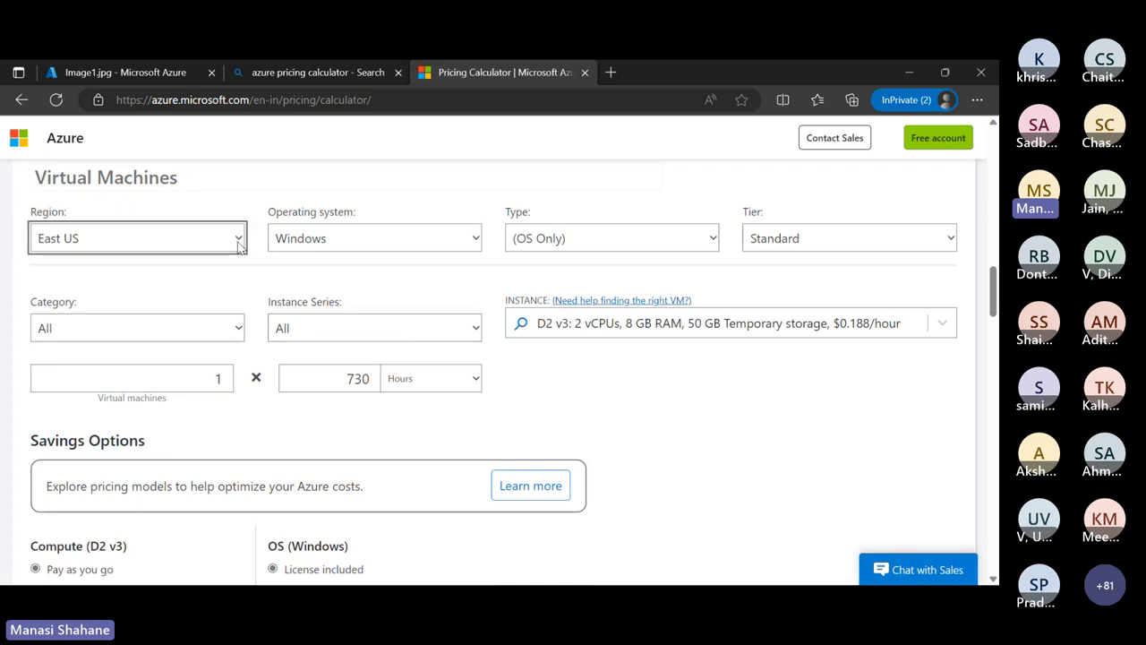
{"action": "left_click", "coordinate": [391, 248]}
{"action": "left_click", "coordinate": [539, 416]}
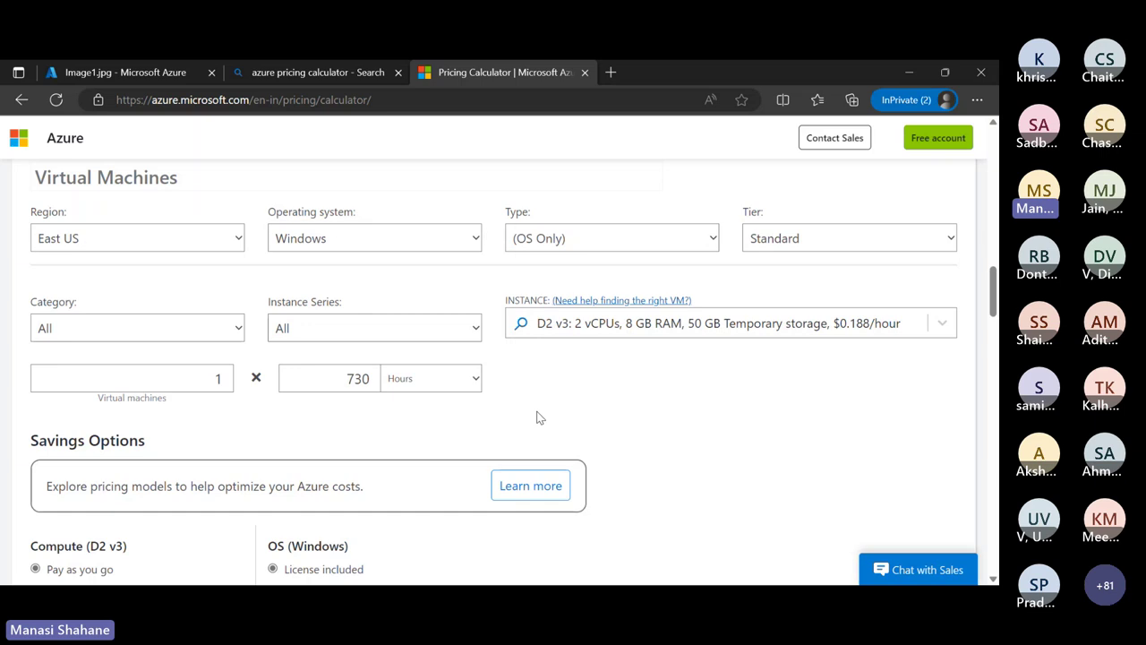
{"action": "left_click", "coordinate": [238, 327]}
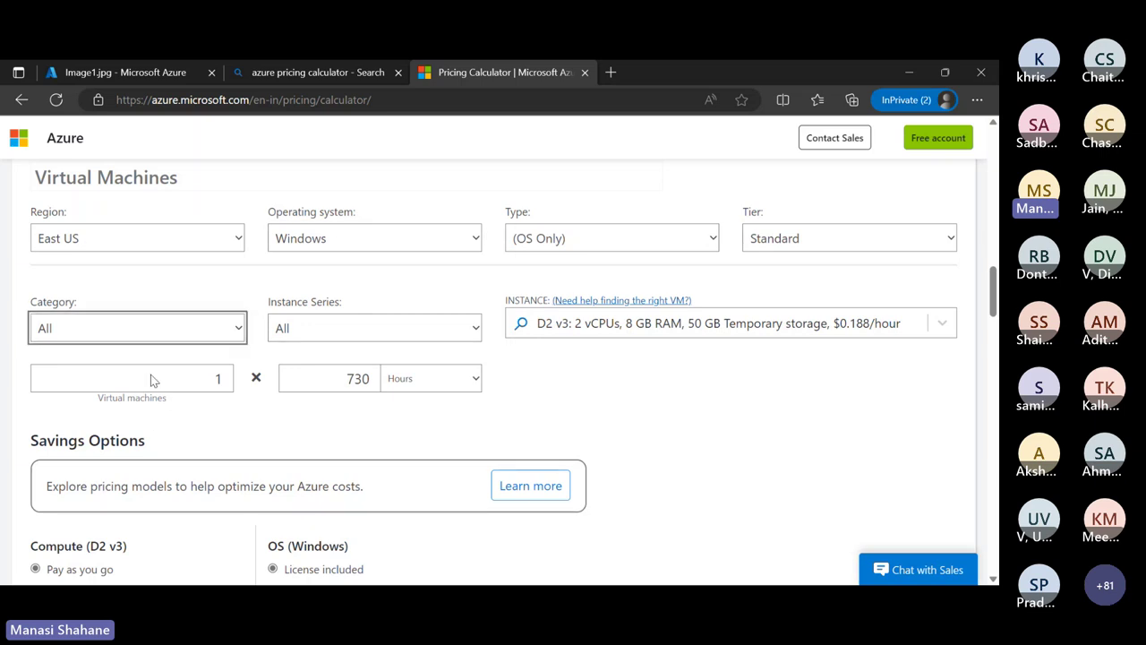
{"action": "left_click", "coordinate": [599, 395]}
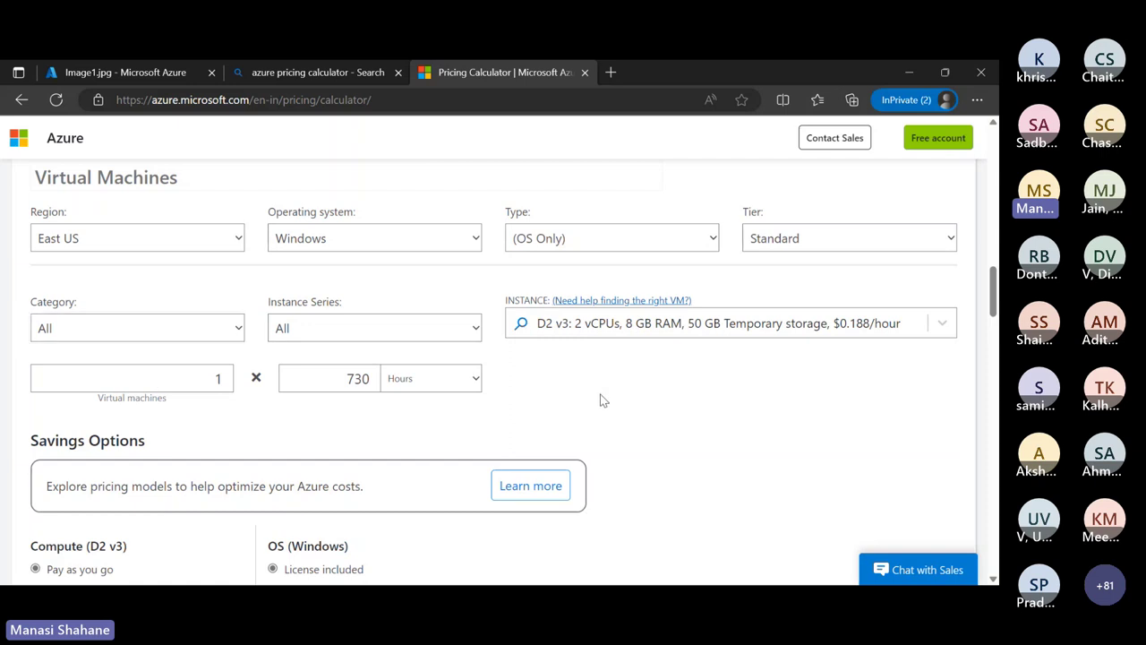
- Set the virtual machine's instance series to DS-series and choose the D12s instance with 4 vCPUs and 28 GB RAM
{"action": "left_click", "coordinate": [477, 330]}
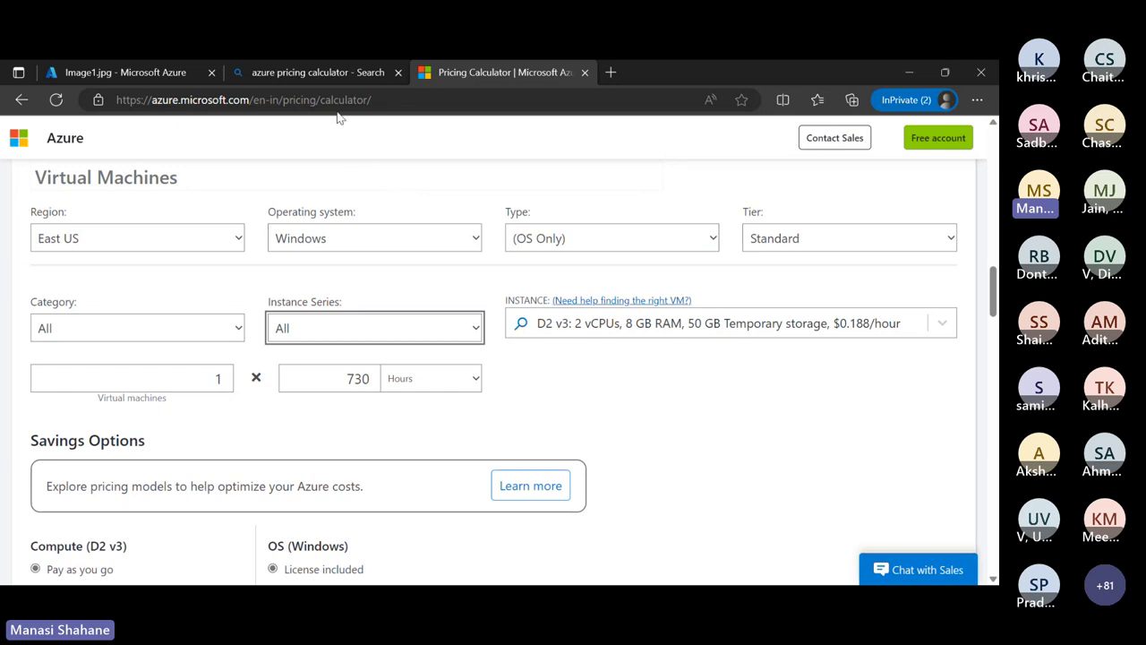
{"action": "key", "text": "d"}
{"action": "key", "text": "s"}
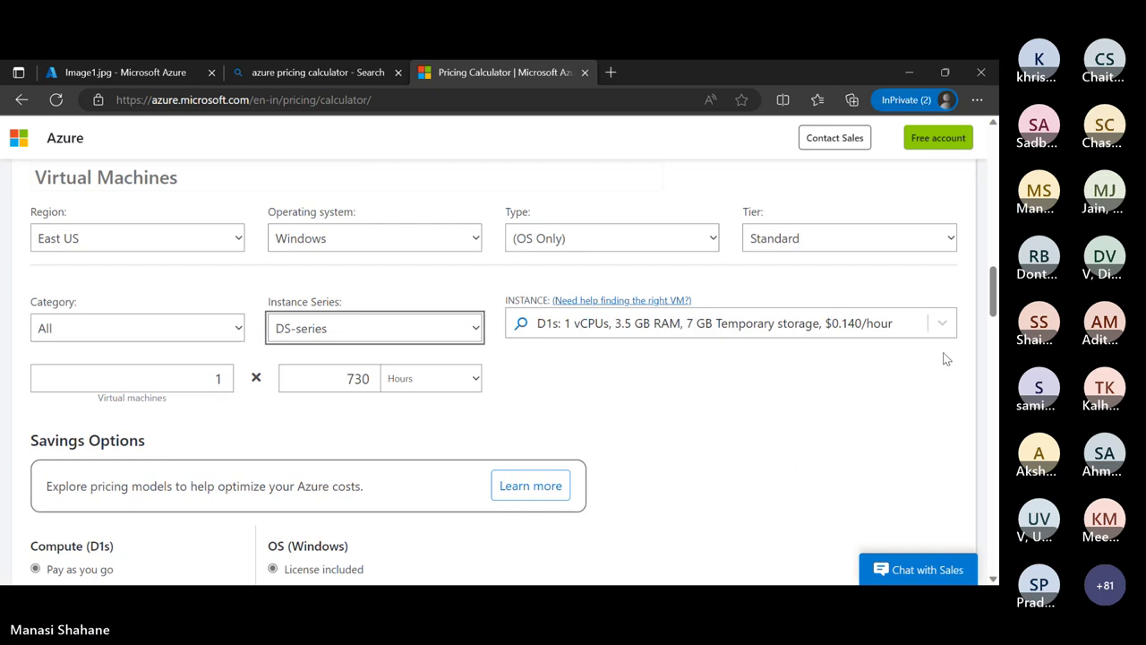
{"action": "left_click", "coordinate": [943, 323]}
{"action": "scroll", "coordinate": [598, 435], "scroll_direction": "down", "scroll_amount": 1}
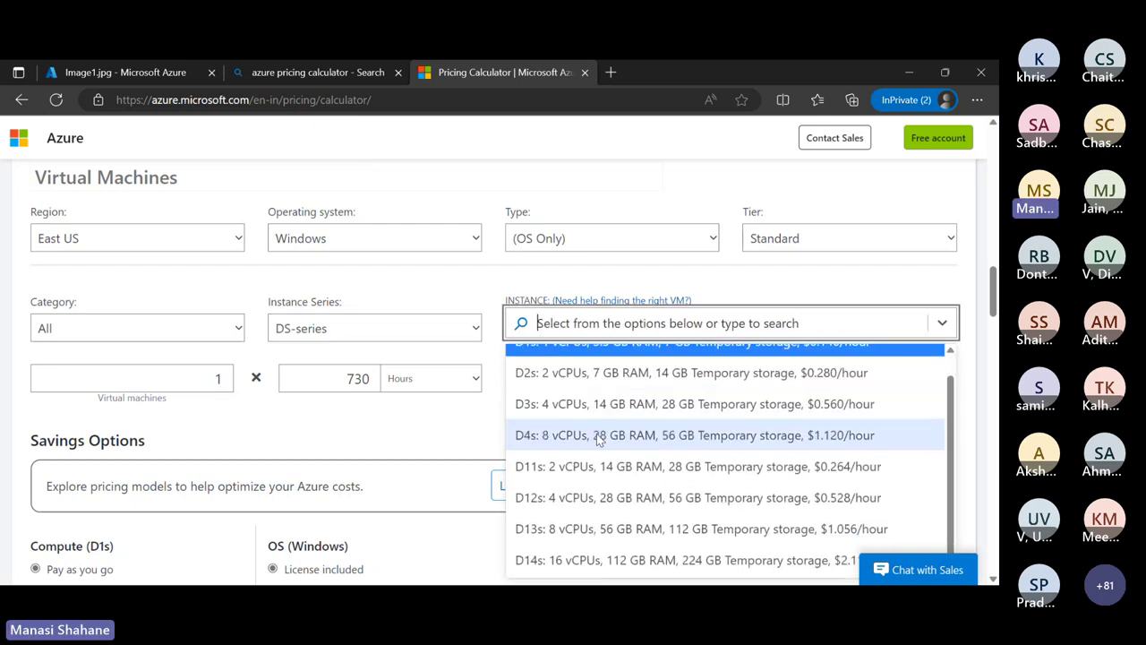
{"action": "left_click", "coordinate": [583, 496]}
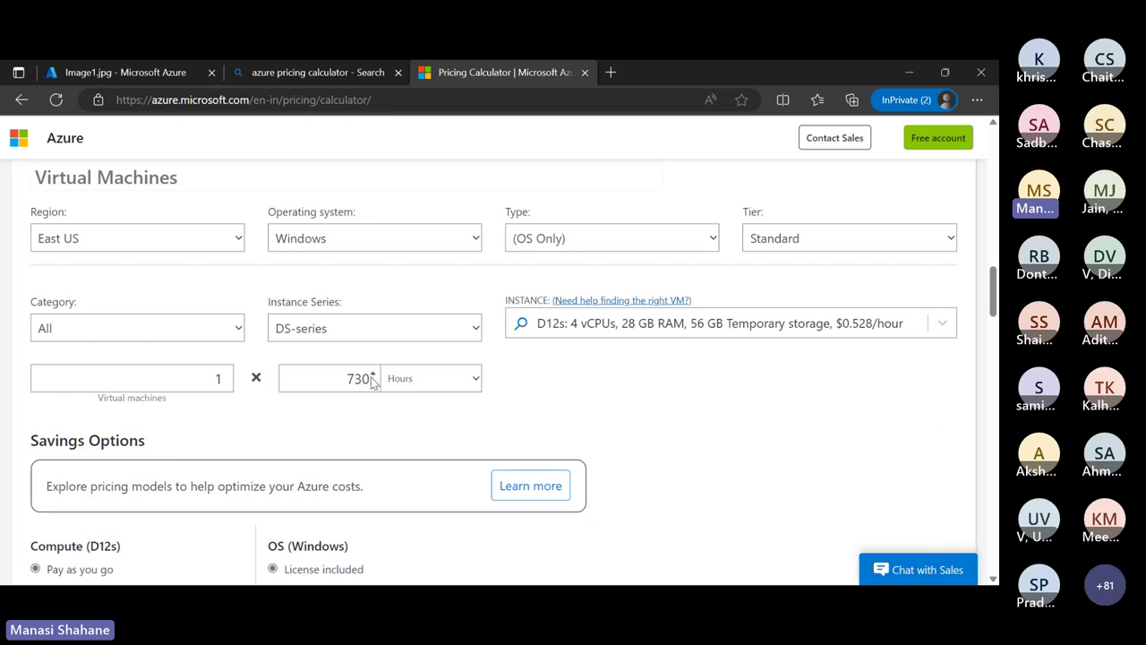
- Review the savings options and monthly cost, and expand the Bandwidth section to examine its data transfer settings
{"action": "scroll", "coordinate": [654, 440], "scroll_direction": "down", "scroll_amount": 3}
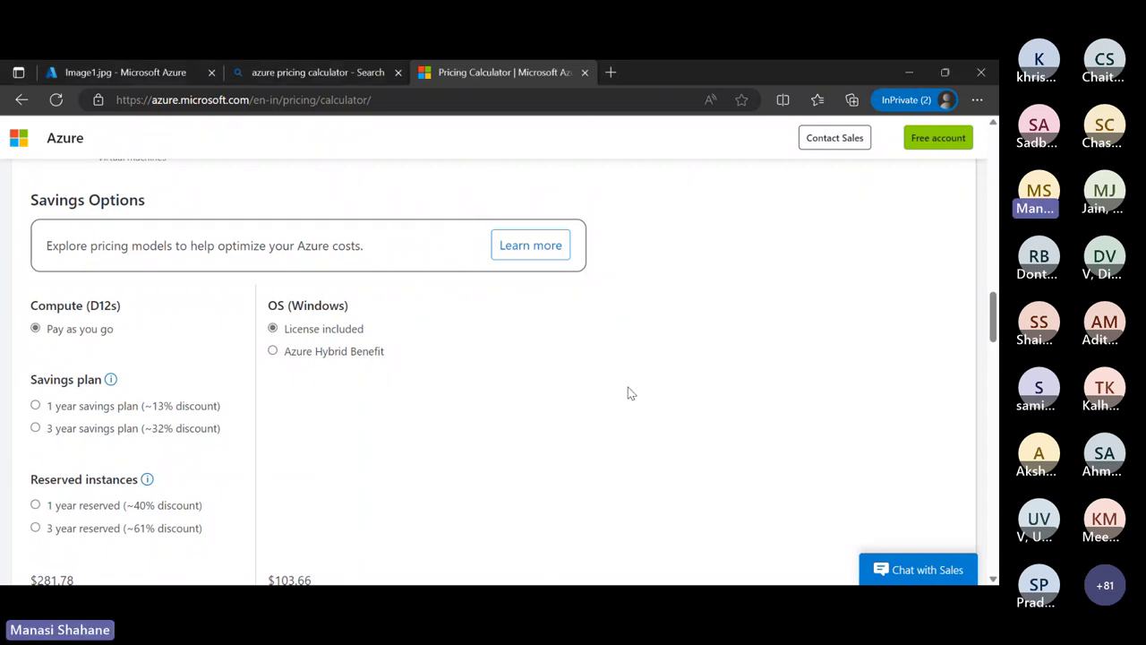
{"action": "scroll", "coordinate": [629, 393], "scroll_direction": "down", "scroll_amount": 1}
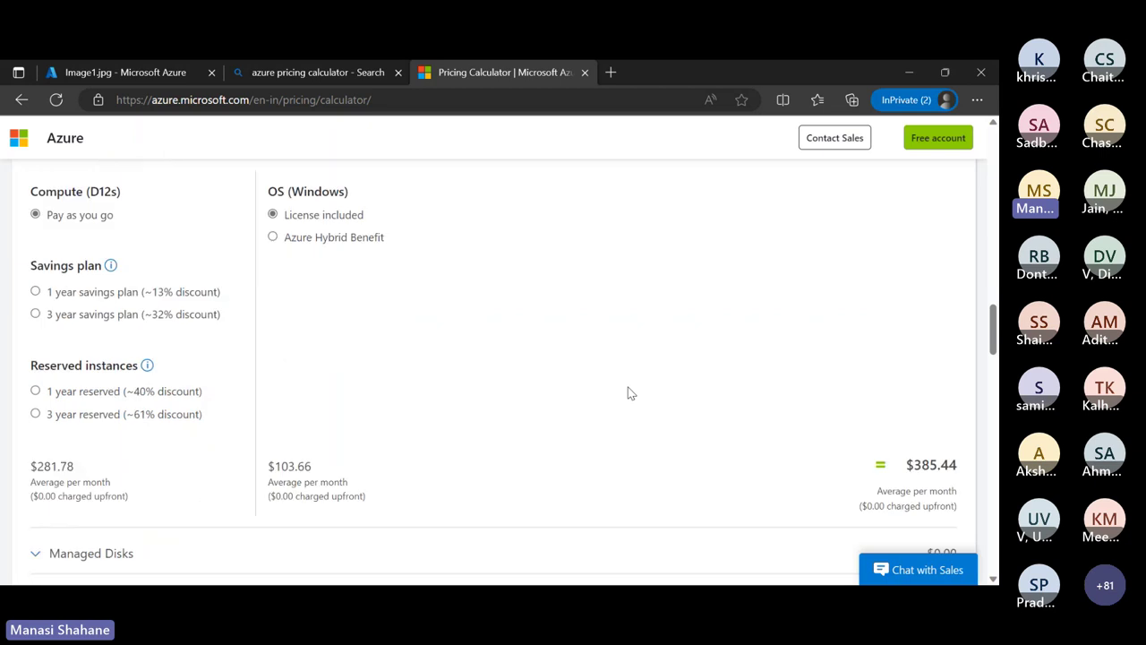
{"action": "scroll", "coordinate": [630, 393], "scroll_direction": "down", "scroll_amount": 3}
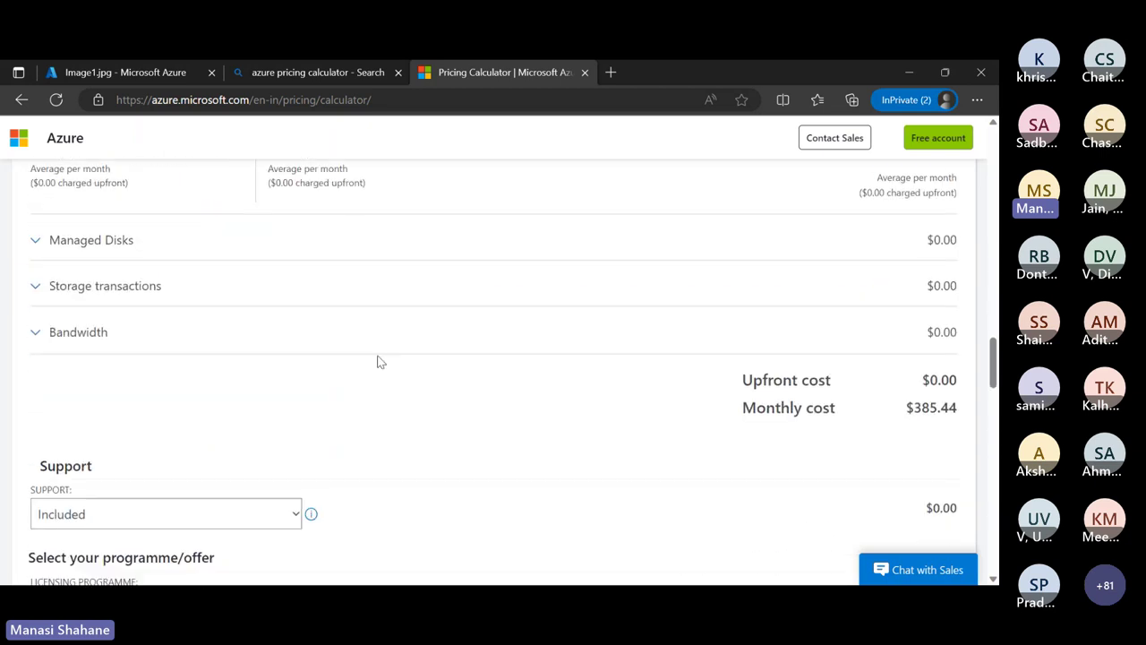
{"action": "scroll", "coordinate": [338, 373], "scroll_direction": "up", "scroll_amount": 1}
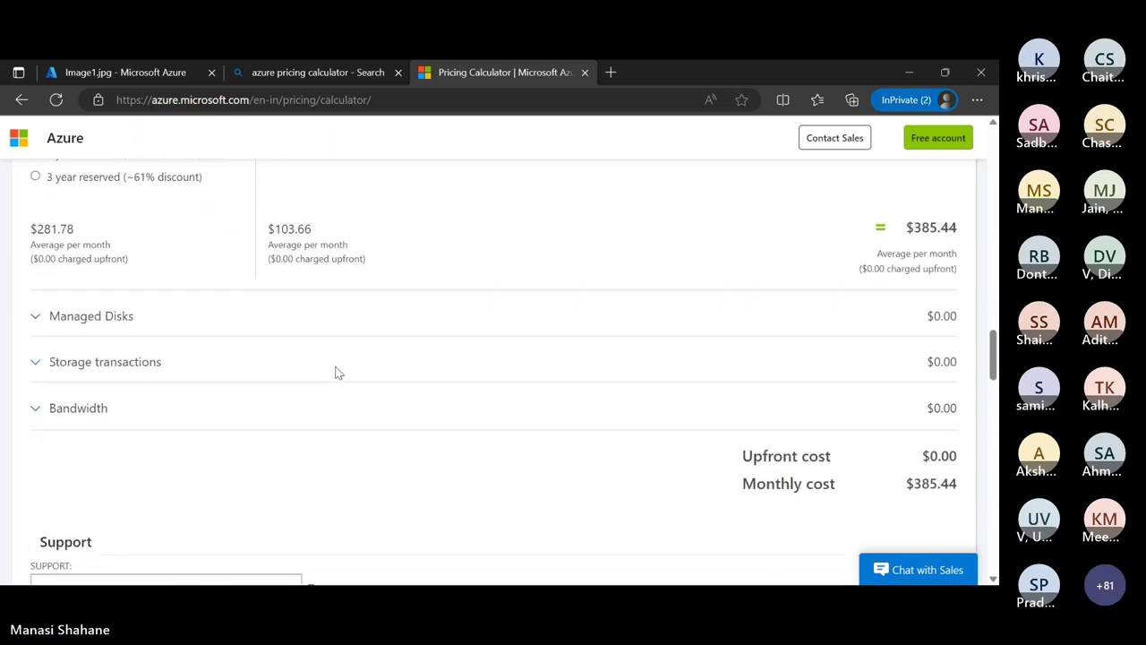
{"action": "left_click", "coordinate": [99, 419]}
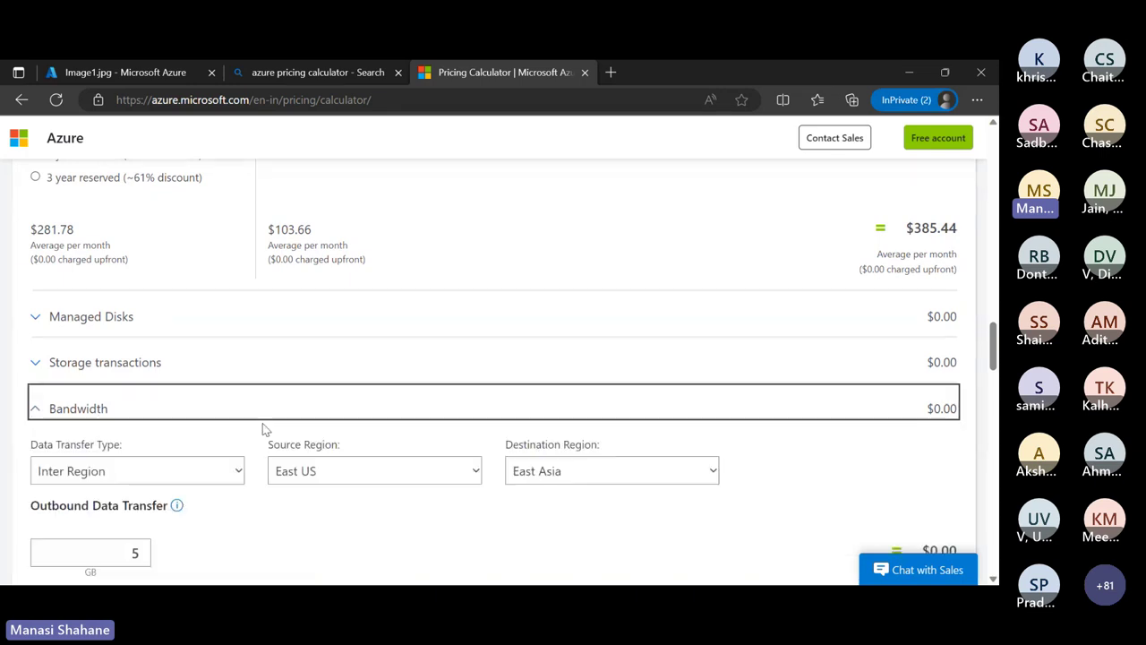
{"action": "scroll", "coordinate": [265, 430], "scroll_direction": "down", "scroll_amount": 2}
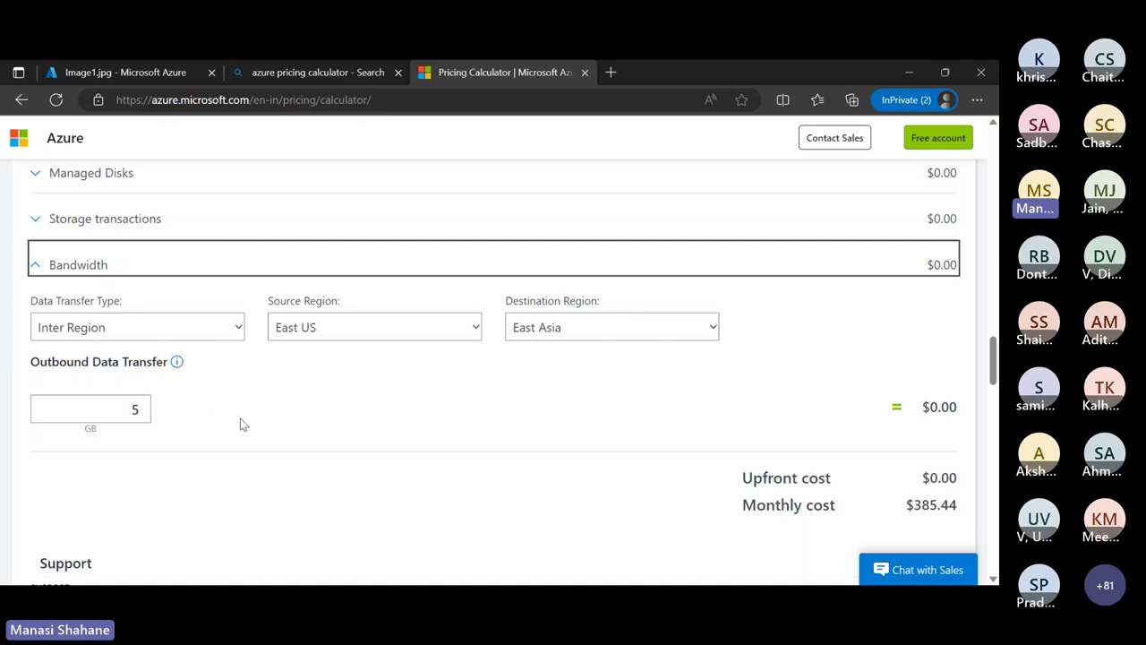
- Expand the Managed Disks section, check its tier and disk size settings, and collapse it again
{"action": "scroll", "coordinate": [240, 418], "scroll_direction": "up", "scroll_amount": 2}
{"action": "left_click", "coordinate": [129, 299]}
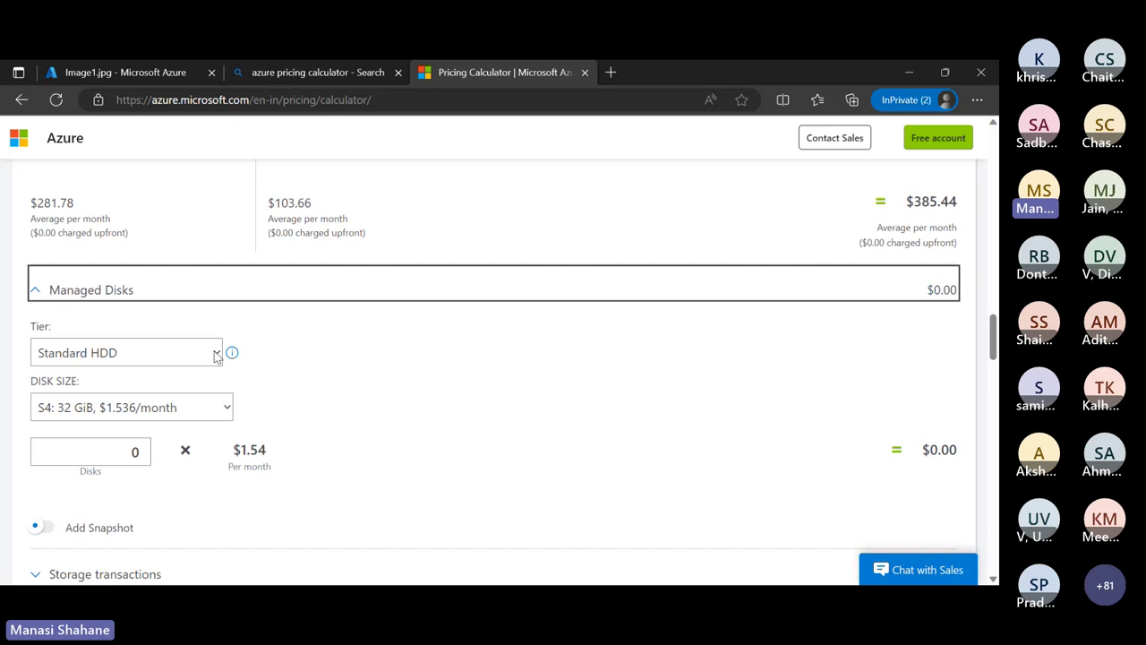
{"action": "key", "text": "Tab"}
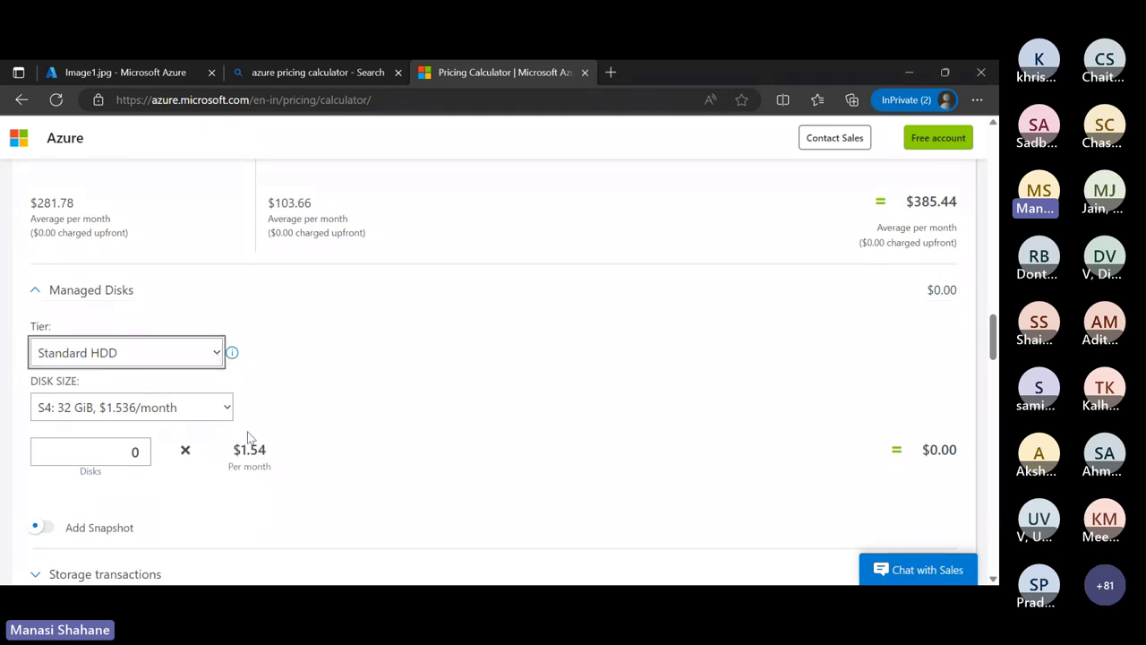
{"action": "left_click", "coordinate": [348, 413]}
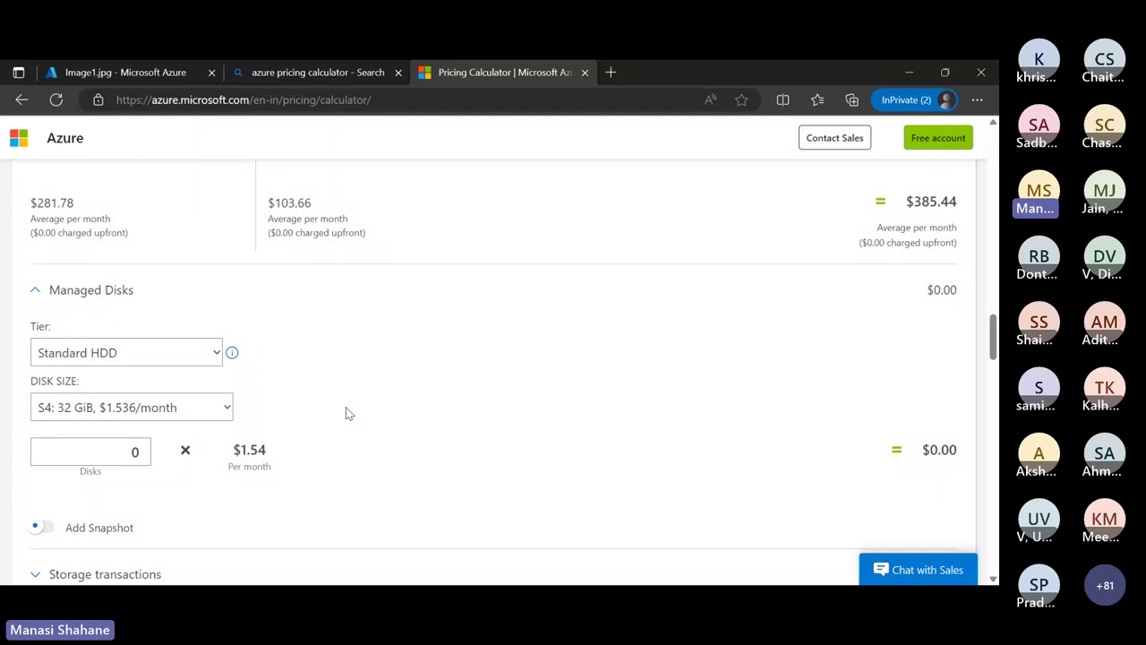
{"action": "left_click", "coordinate": [37, 289]}
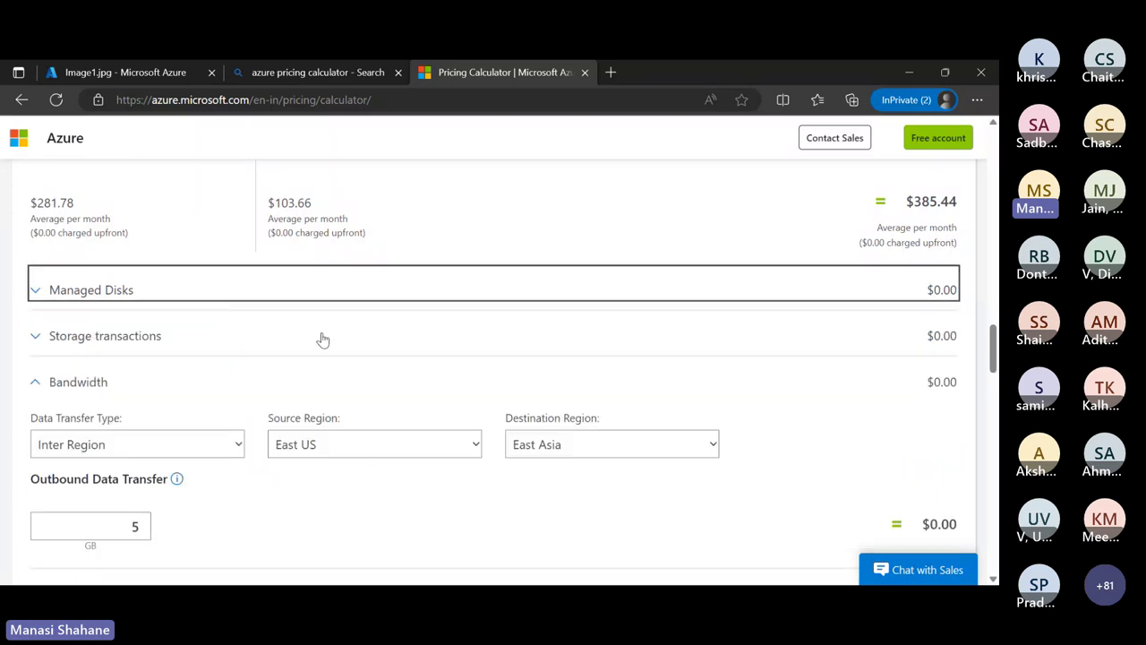
- Set the estimate's currency to India – Rupee (₹) INR
{"action": "scroll", "coordinate": [322, 340], "scroll_direction": "up", "scroll_amount": 3}
{"action": "scroll", "coordinate": [322, 340], "scroll_direction": "down", "scroll_amount": 2}
{"action": "scroll", "coordinate": [322, 340], "scroll_direction": "up", "scroll_amount": 1}
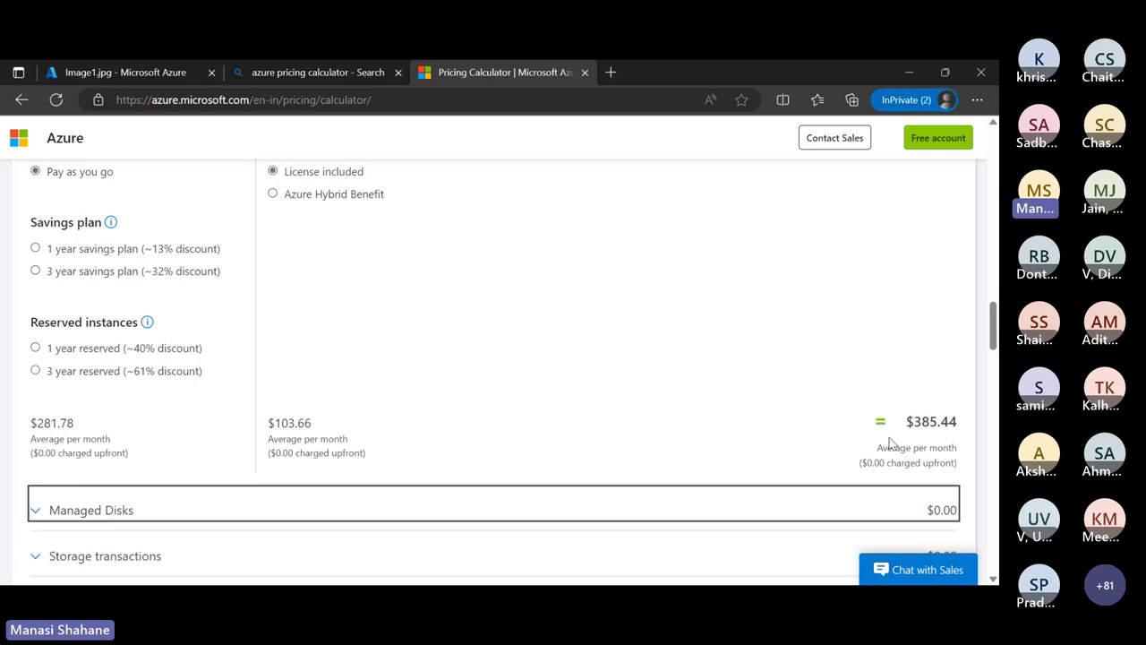
{"action": "scroll", "coordinate": [889, 444], "scroll_direction": "up", "scroll_amount": 2}
{"action": "scroll", "coordinate": [889, 443], "scroll_direction": "up", "scroll_amount": 1}
{"action": "scroll", "coordinate": [889, 443], "scroll_direction": "down", "scroll_amount": 10}
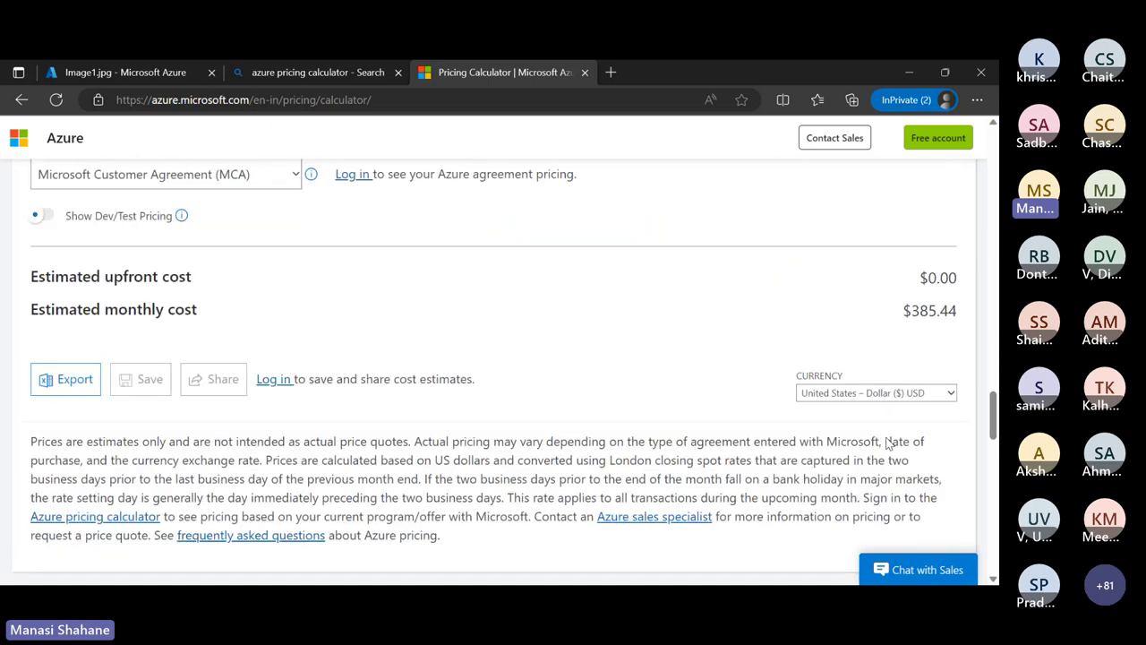
{"action": "scroll", "coordinate": [889, 443], "scroll_direction": "down", "scroll_amount": 3}
{"action": "scroll", "coordinate": [890, 443], "scroll_direction": "up", "scroll_amount": 2}
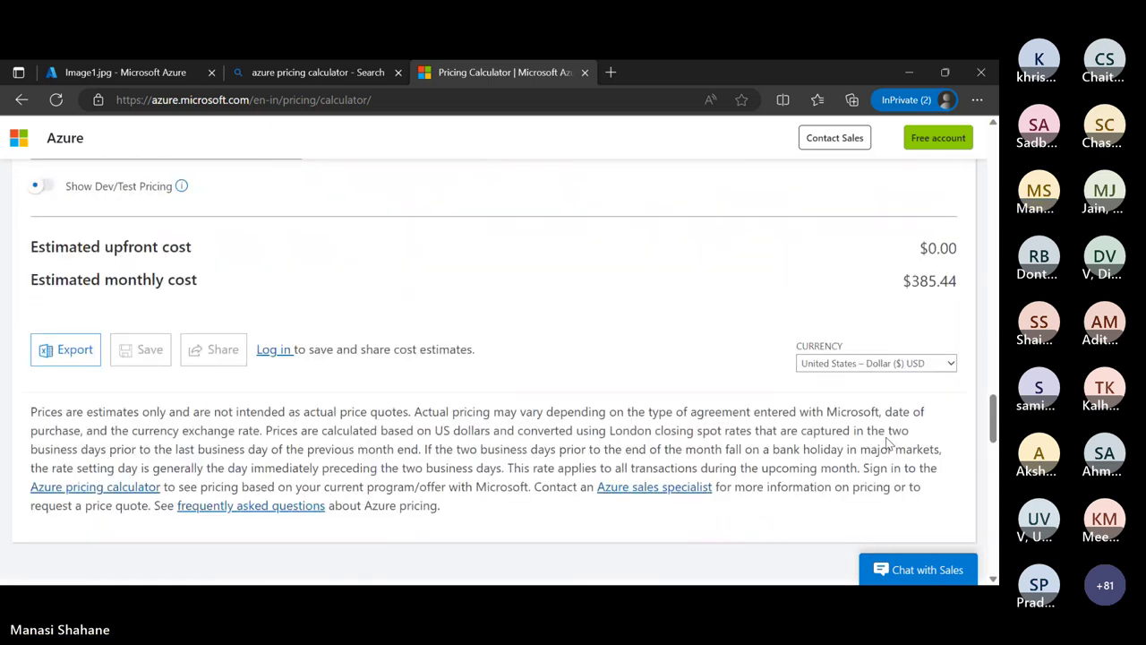
{"action": "left_click", "coordinate": [954, 366]}
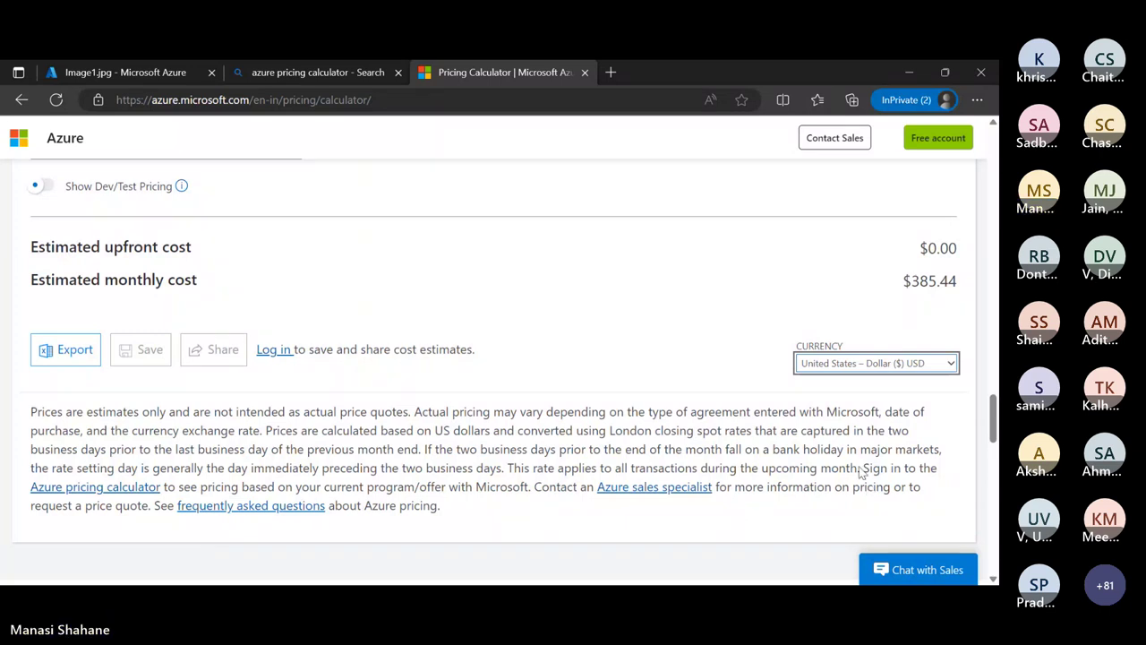
{"action": "left_click", "coordinate": [863, 467]}
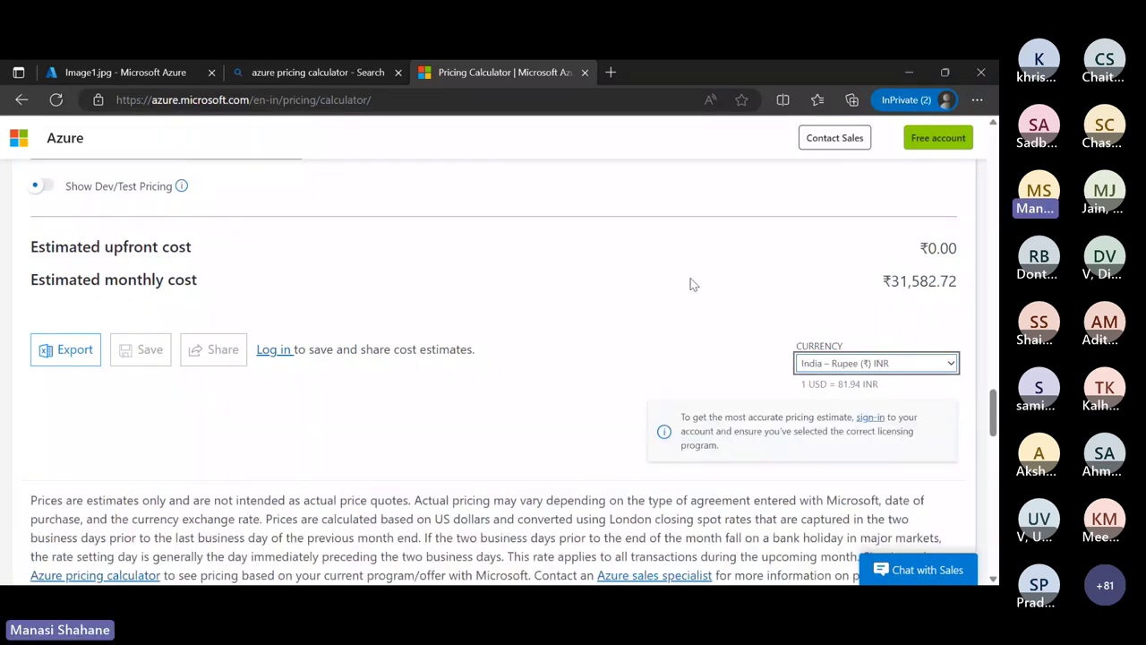
- Select the 1 year savings plan for the D12s compute cost and check the estimated monthly cost
{"action": "scroll", "coordinate": [693, 284], "scroll_direction": "up", "scroll_amount": 1}
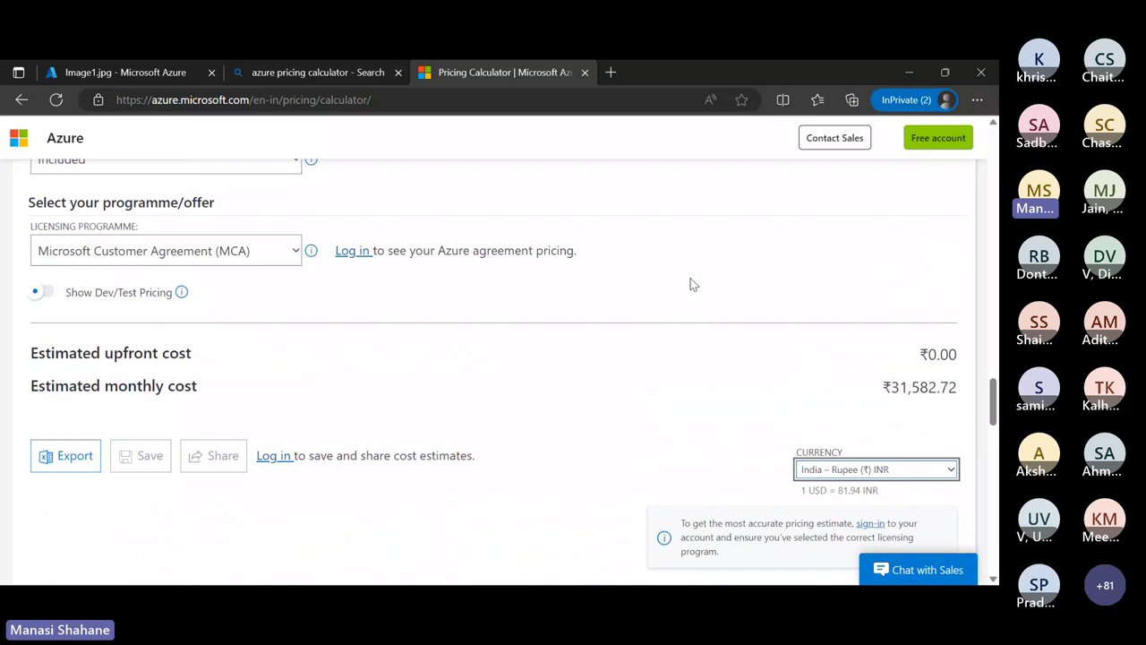
{"action": "scroll", "coordinate": [689, 285], "scroll_direction": "up", "scroll_amount": 1}
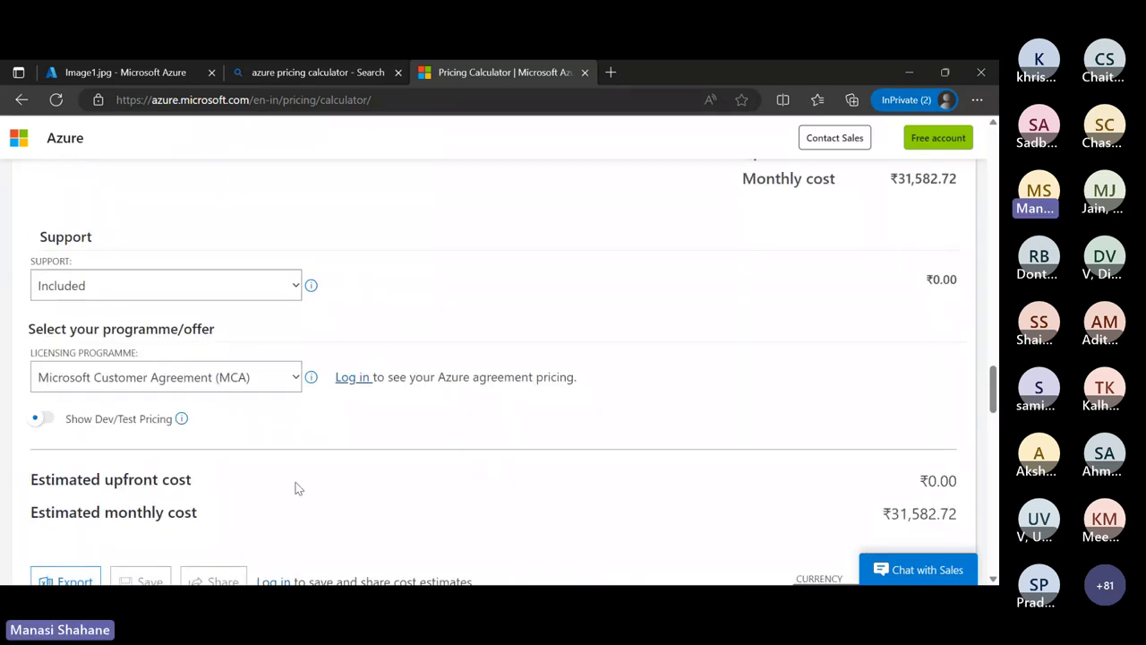
{"action": "scroll", "coordinate": [296, 488], "scroll_direction": "up", "scroll_amount": 1}
{"action": "scroll", "coordinate": [298, 488], "scroll_direction": "up", "scroll_amount": 7}
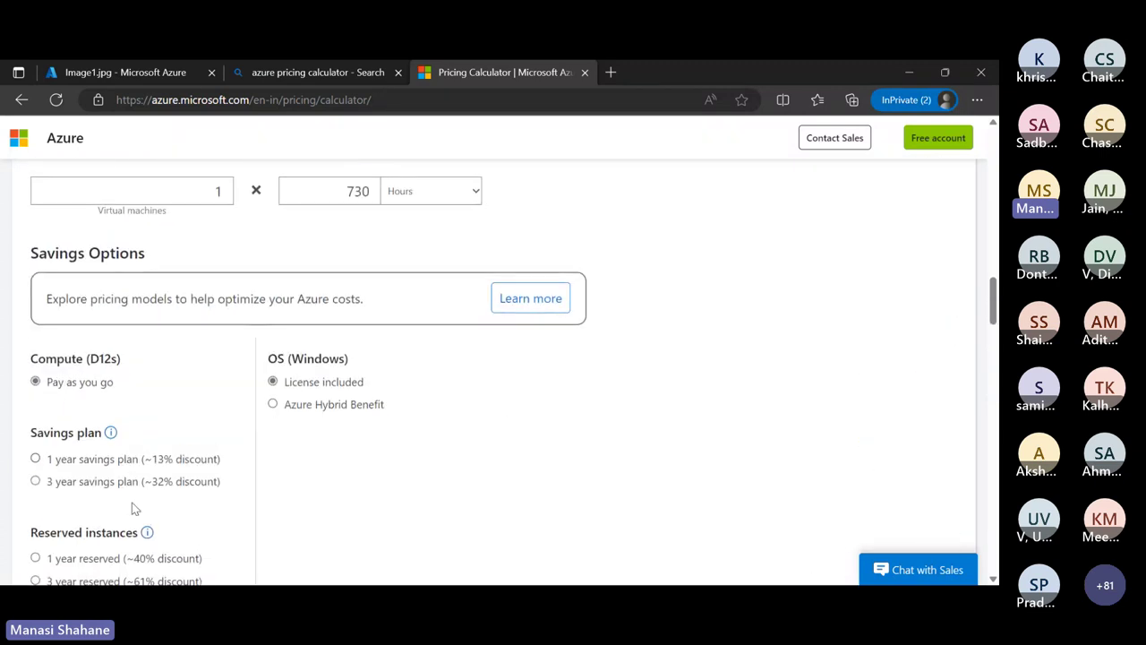
{"action": "scroll", "coordinate": [134, 507], "scroll_direction": "down", "scroll_amount": 1}
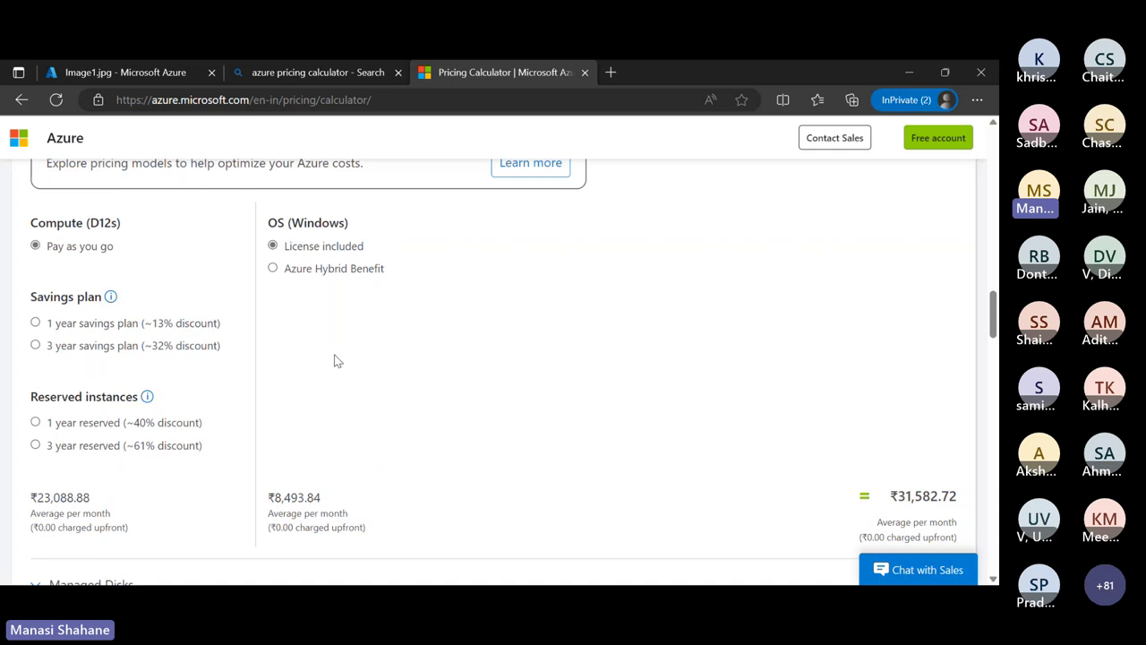
{"action": "left_click", "coordinate": [35, 323]}
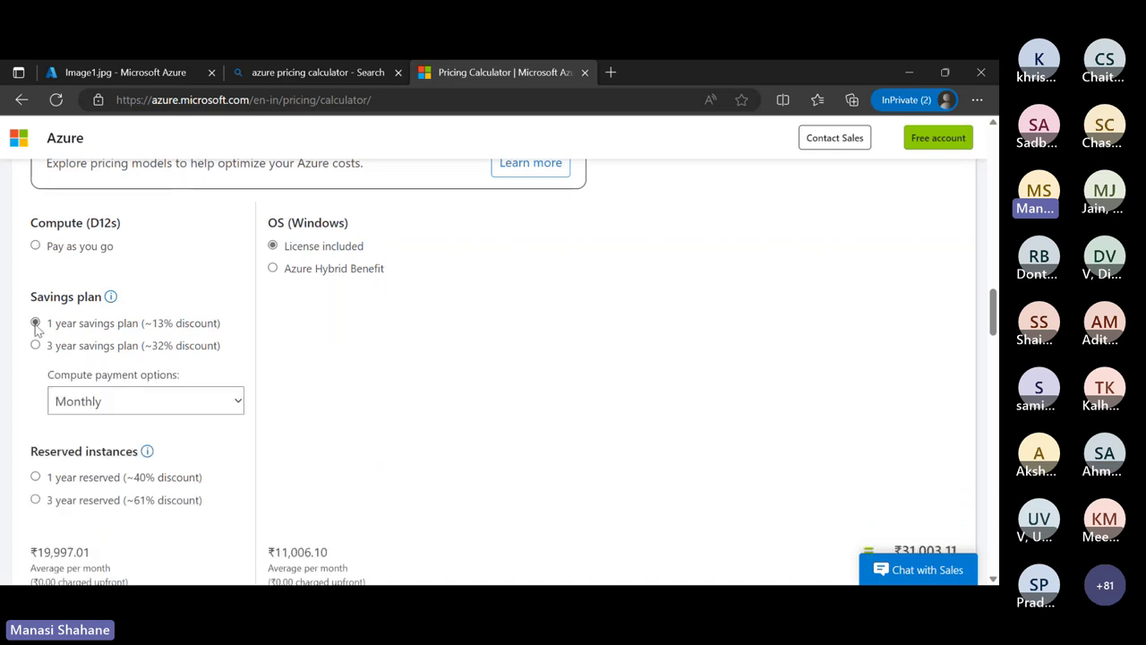
{"action": "scroll", "coordinate": [335, 404], "scroll_direction": "down", "scroll_amount": 10}
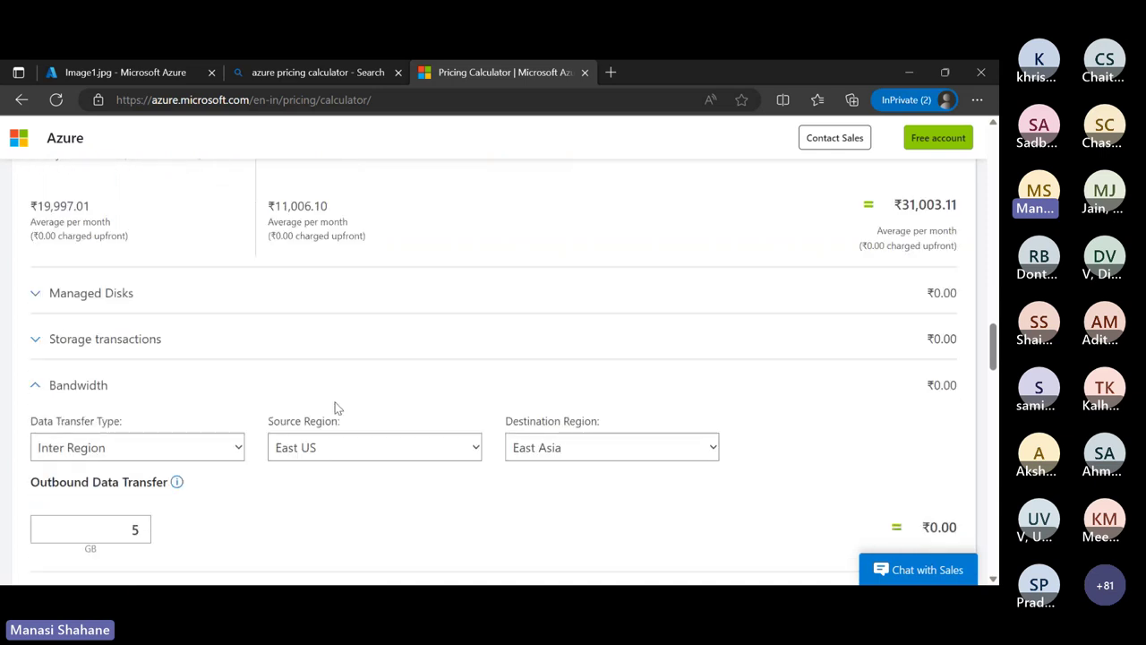
{"action": "scroll", "coordinate": [335, 404], "scroll_direction": "up", "scroll_amount": 2}
{"action": "scroll", "coordinate": [334, 404], "scroll_direction": "down", "scroll_amount": 1}
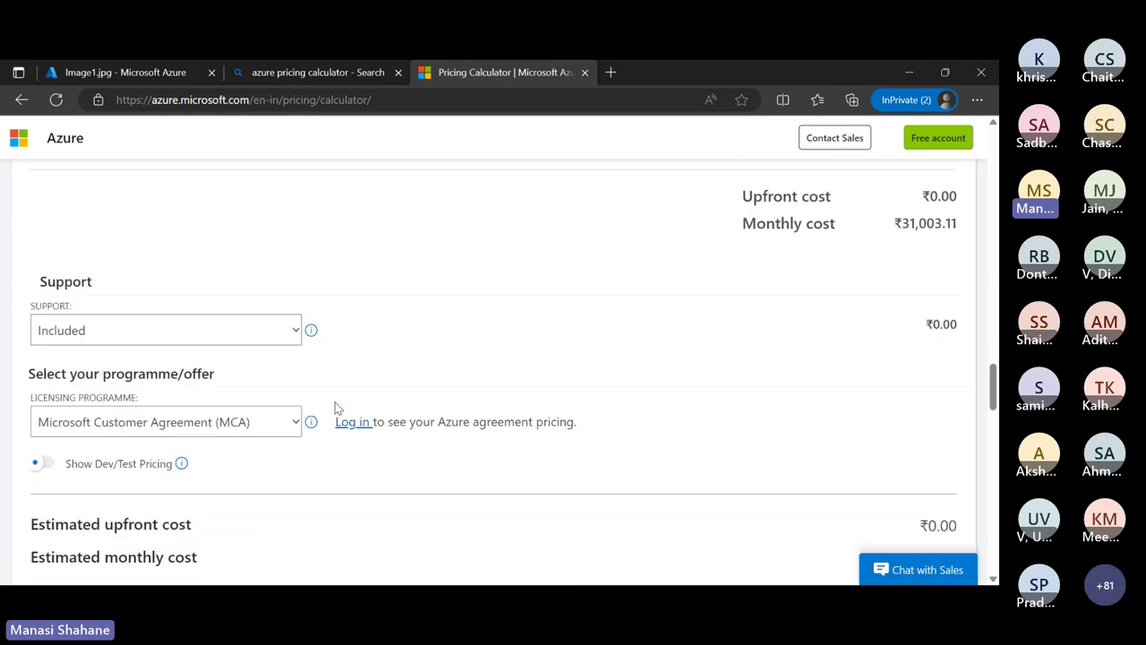
{"action": "scroll", "coordinate": [792, 347], "scroll_direction": "down", "scroll_amount": 2}
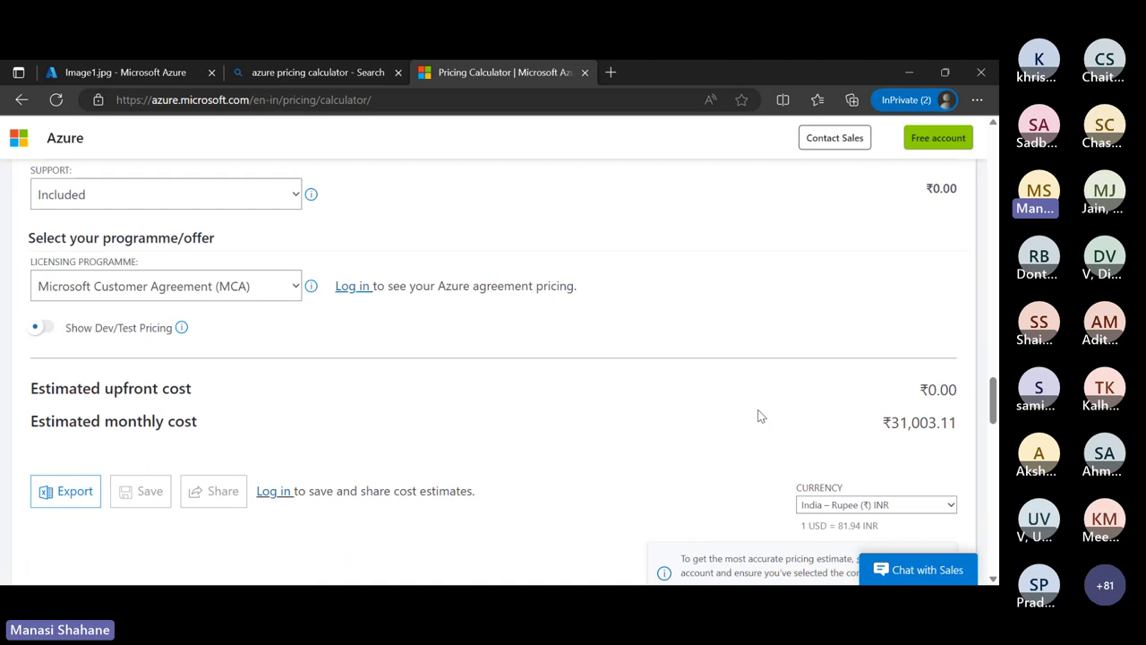
- Switch the compute pricing to the 3 year savings plan and check its payment options and average monthly cost
{"action": "scroll", "coordinate": [758, 416], "scroll_direction": "up", "scroll_amount": 8}
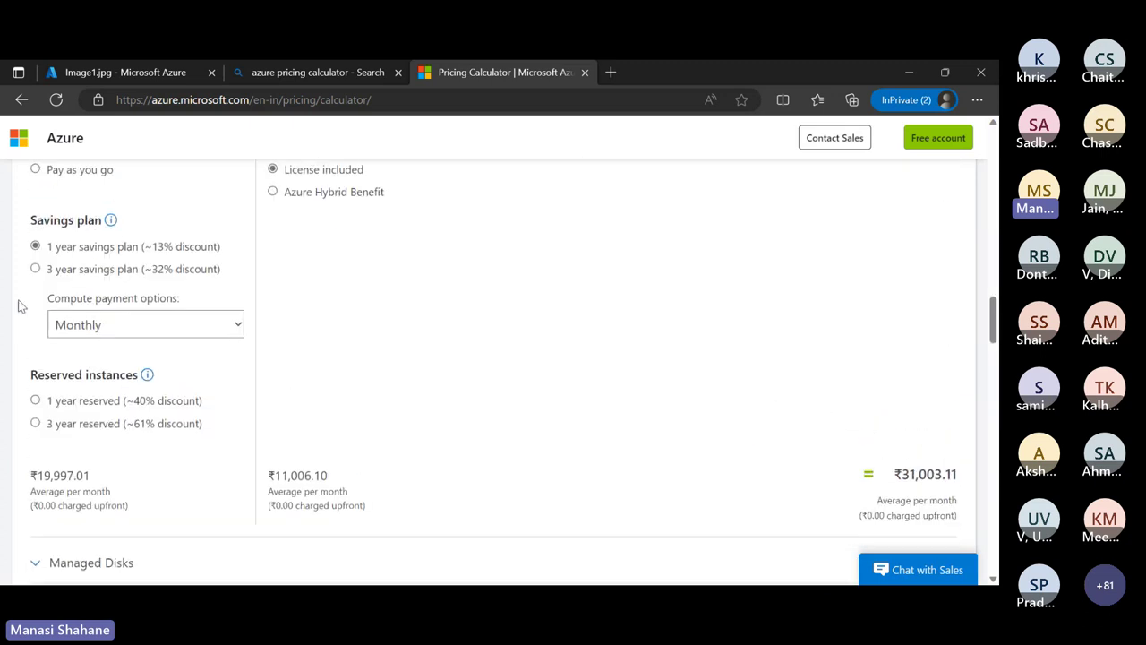
{"action": "left_click", "coordinate": [35, 268]}
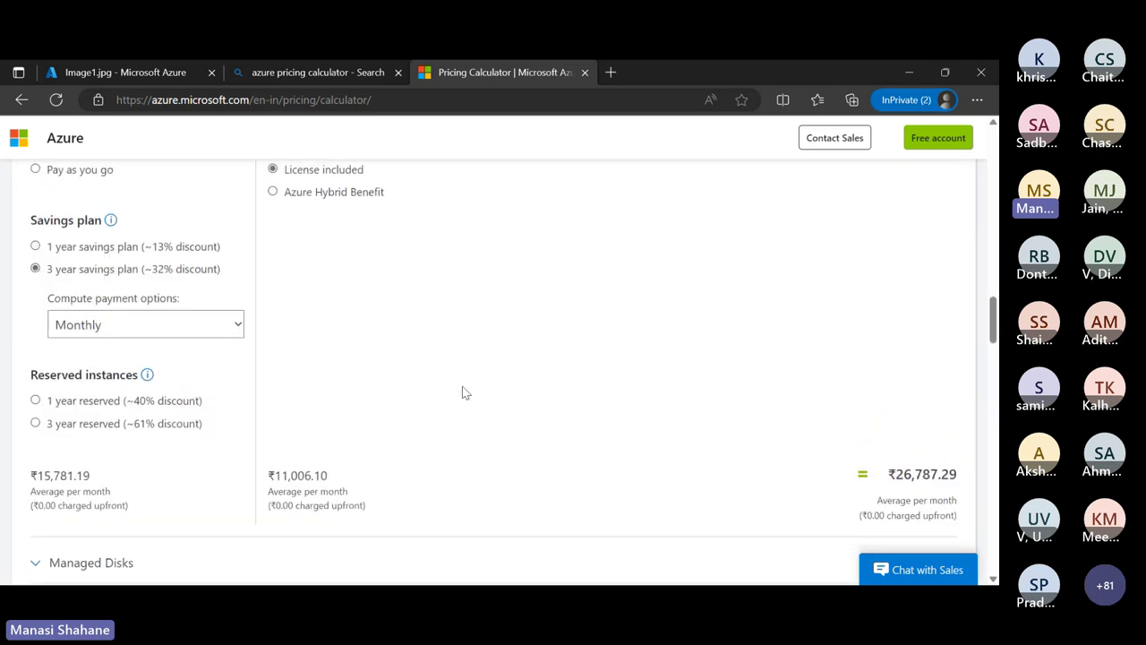
{"action": "left_click", "coordinate": [236, 326]}
{"action": "scroll", "coordinate": [343, 351], "scroll_direction": "down", "scroll_amount": 2}
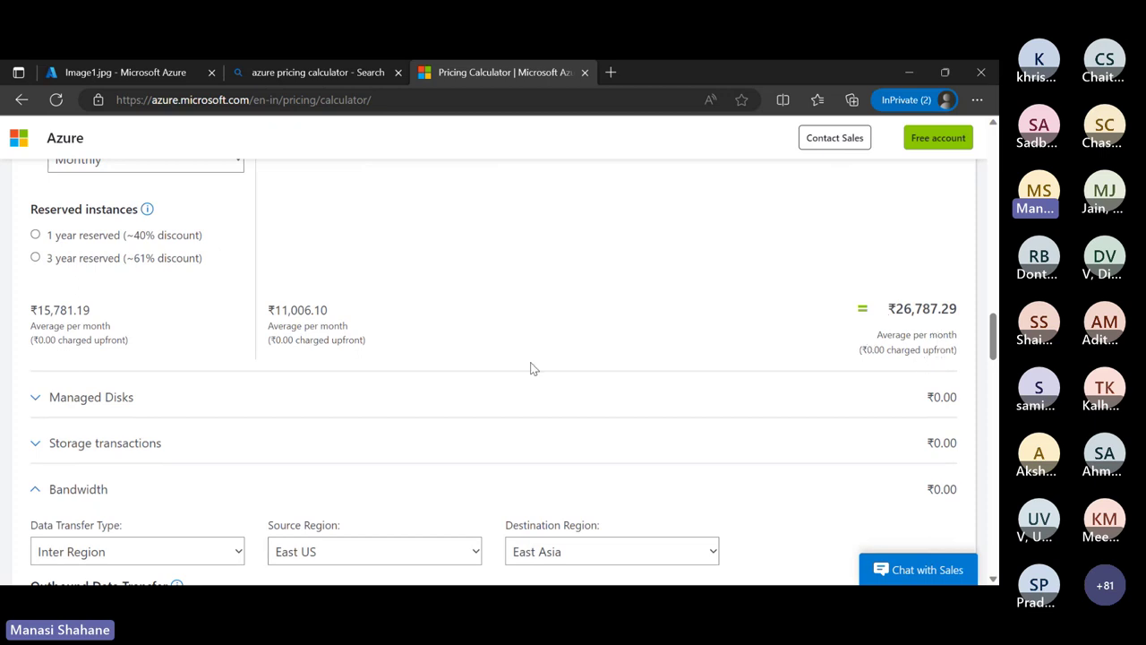
{"action": "scroll", "coordinate": [531, 367], "scroll_direction": "up", "scroll_amount": 6}
{"action": "scroll", "coordinate": [532, 368], "scroll_direction": "down", "scroll_amount": 1}
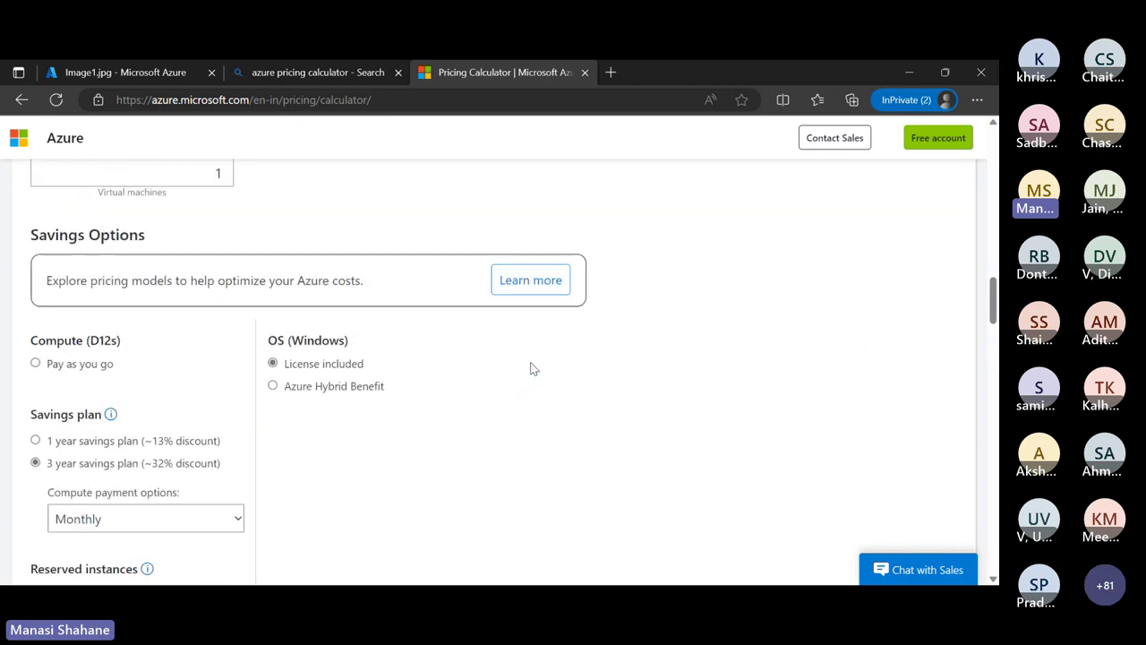
- Select the 3 year reserved instance option for the compute pricing and review the resulting costs
{"action": "scroll", "coordinate": [172, 458], "scroll_direction": "down", "scroll_amount": 2}
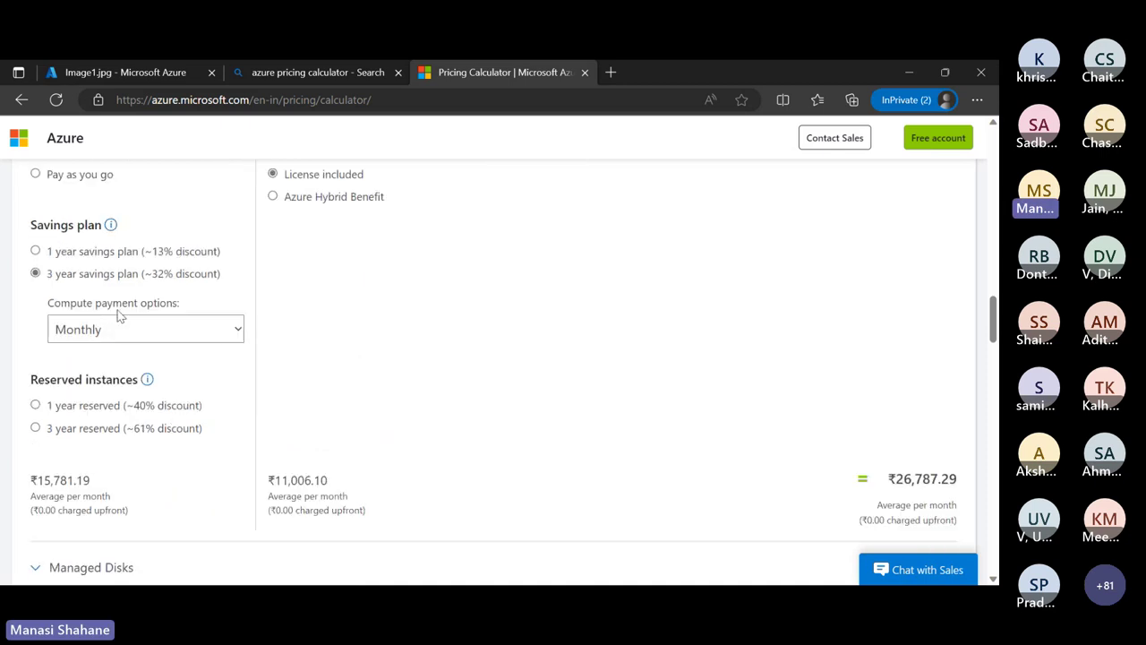
{"action": "left_click", "coordinate": [35, 428]}
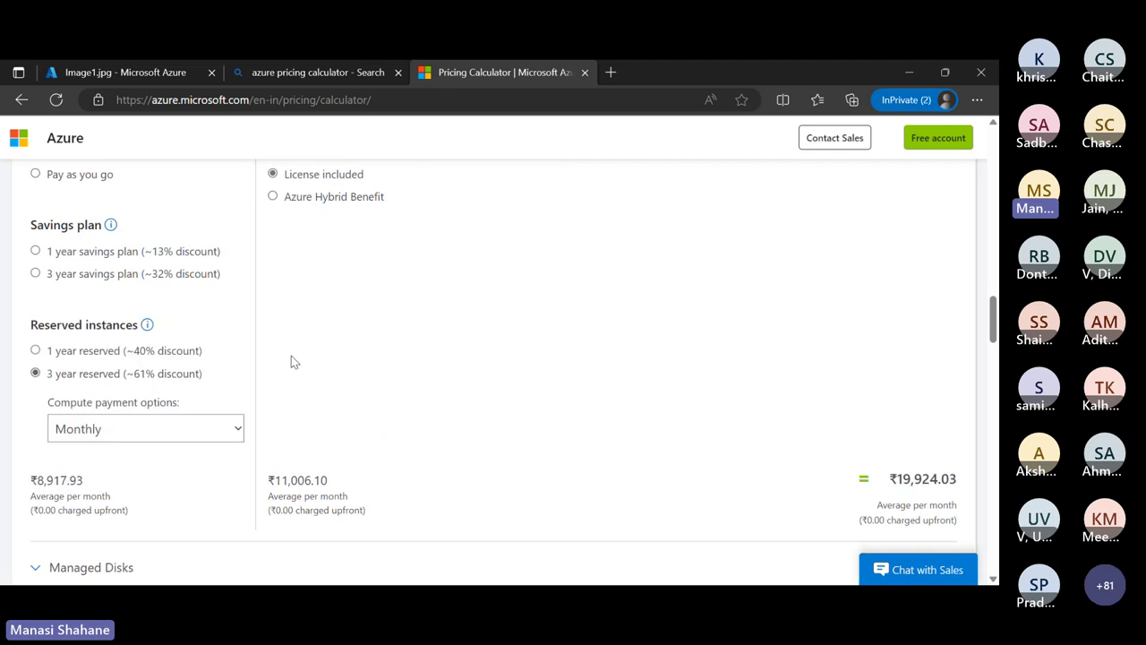
{"action": "scroll", "coordinate": [327, 359], "scroll_direction": "down", "scroll_amount": 5}
{"action": "scroll", "coordinate": [325, 358], "scroll_direction": "up", "scroll_amount": 2}
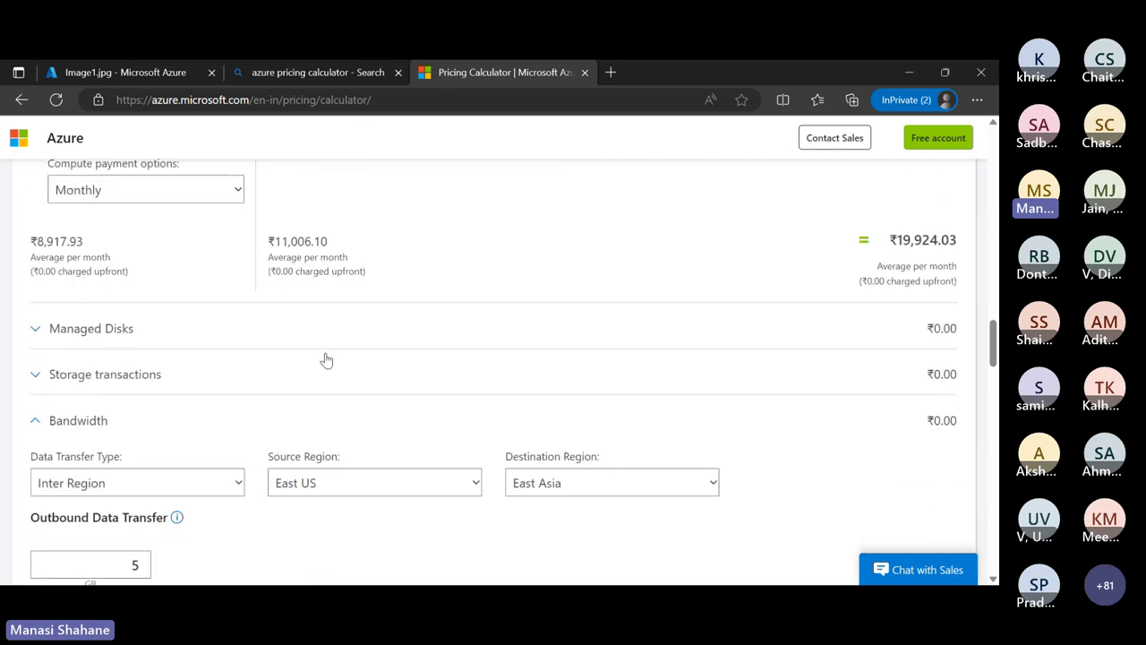
{"action": "scroll", "coordinate": [332, 362], "scroll_direction": "up", "scroll_amount": 4}
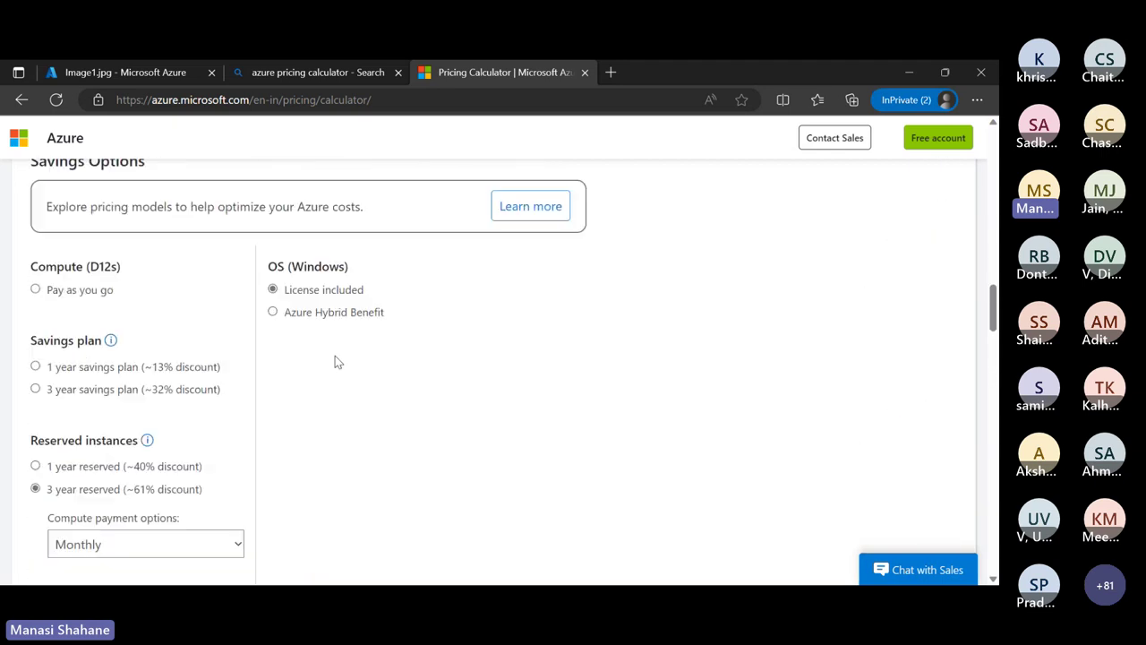
- Set the Windows OS licensing for the D12s virtual machine to Azure Hybrid Benefit and check the average monthly cost
{"action": "left_click", "coordinate": [275, 330]}
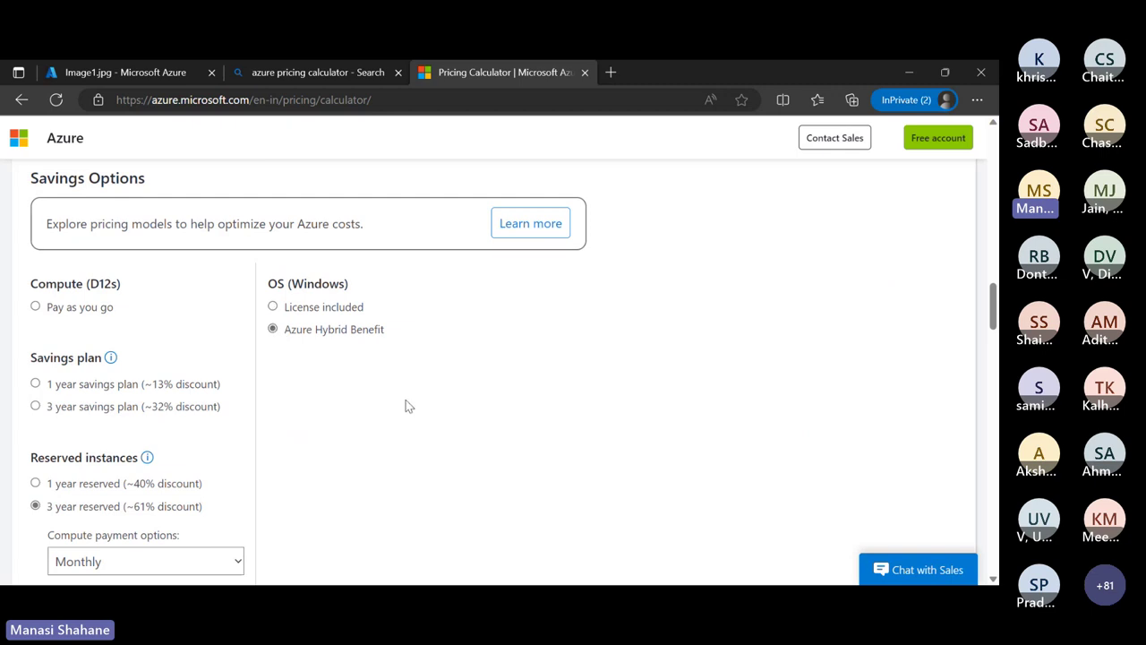
{"action": "scroll", "coordinate": [406, 405], "scroll_direction": "down", "scroll_amount": 3}
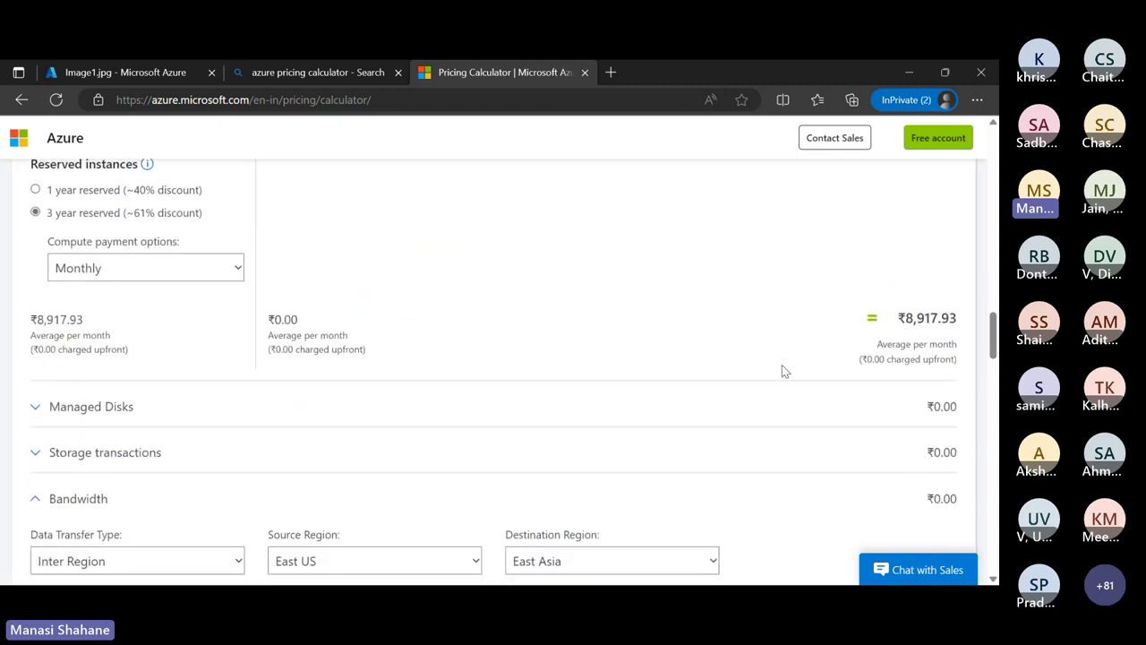
{"action": "scroll", "coordinate": [782, 367], "scroll_direction": "up", "scroll_amount": 15}
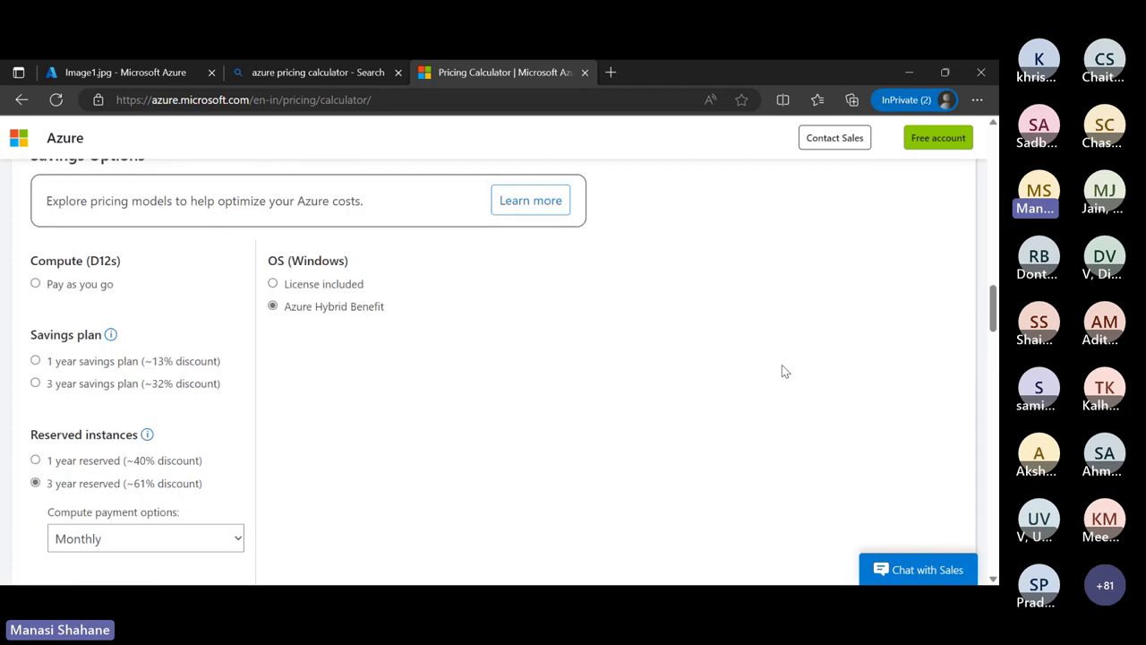
- Add the Storage Accounts product to the estimate and go to its configuration section
{"action": "scroll", "coordinate": [782, 367], "scroll_direction": "up", "scroll_amount": 6}
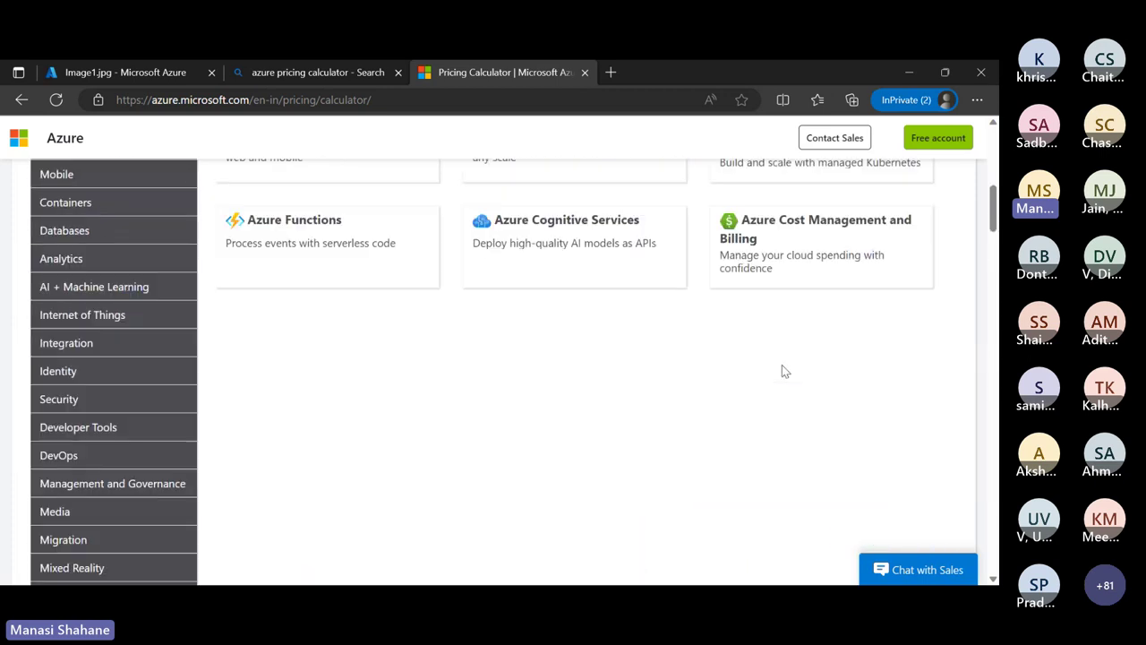
{"action": "left_click", "coordinate": [586, 273]}
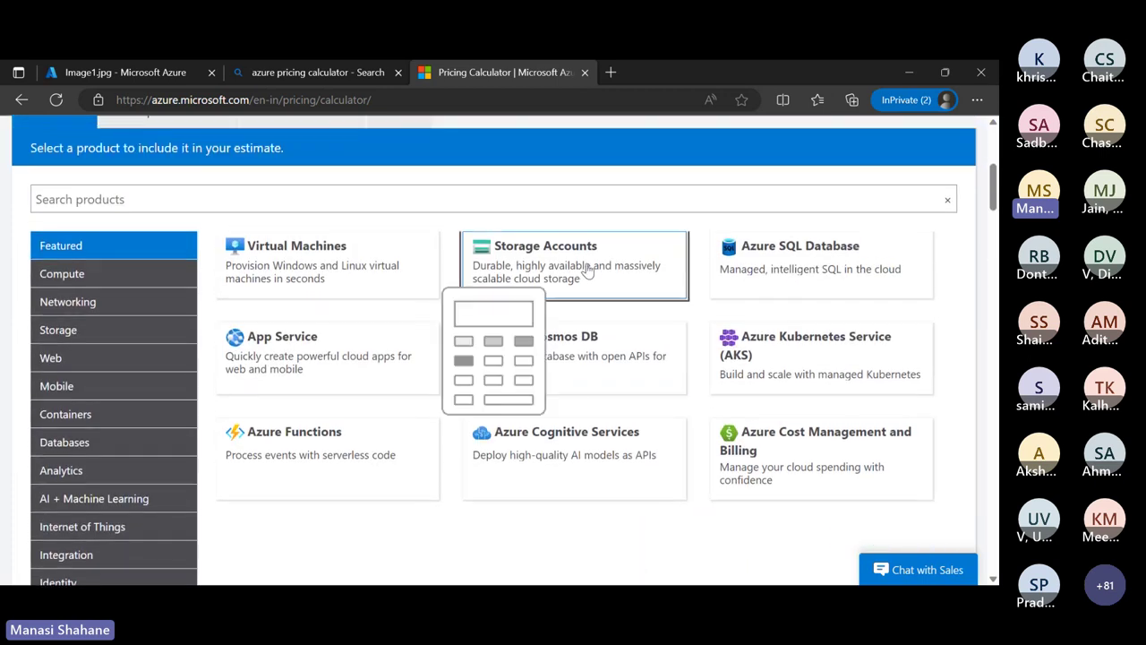
{"action": "left_click", "coordinate": [940, 477]}
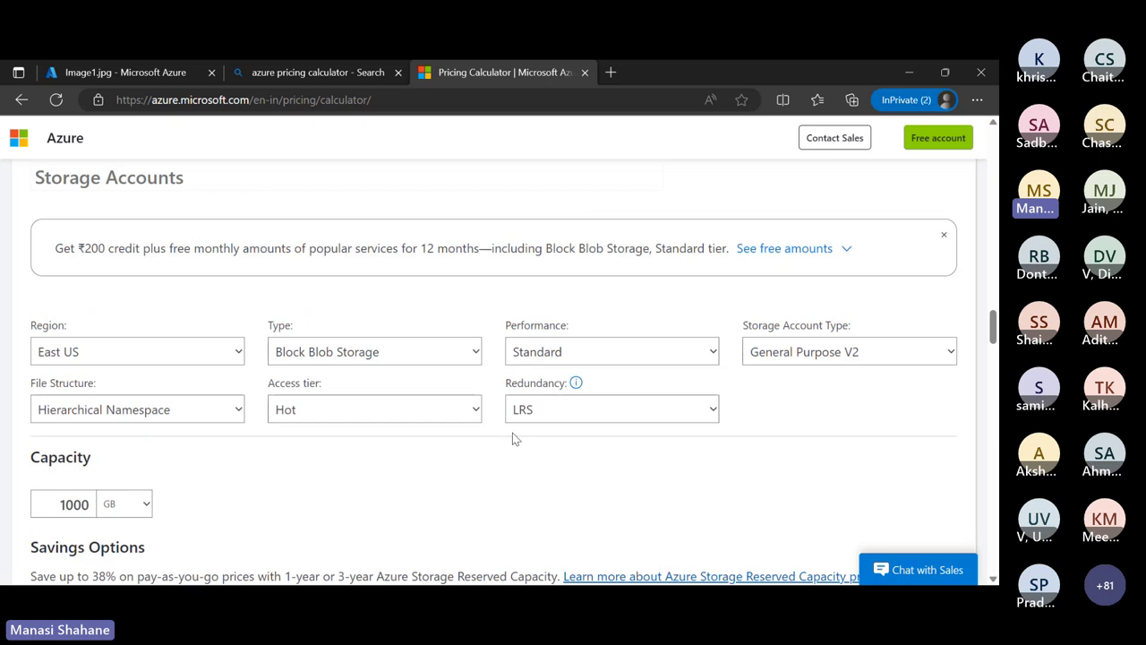
- Examine the storage account's capacity, pay-as-you-go and reserved options, and its operations and data transfer charges
{"action": "scroll", "coordinate": [224, 439], "scroll_direction": "down", "scroll_amount": 2}
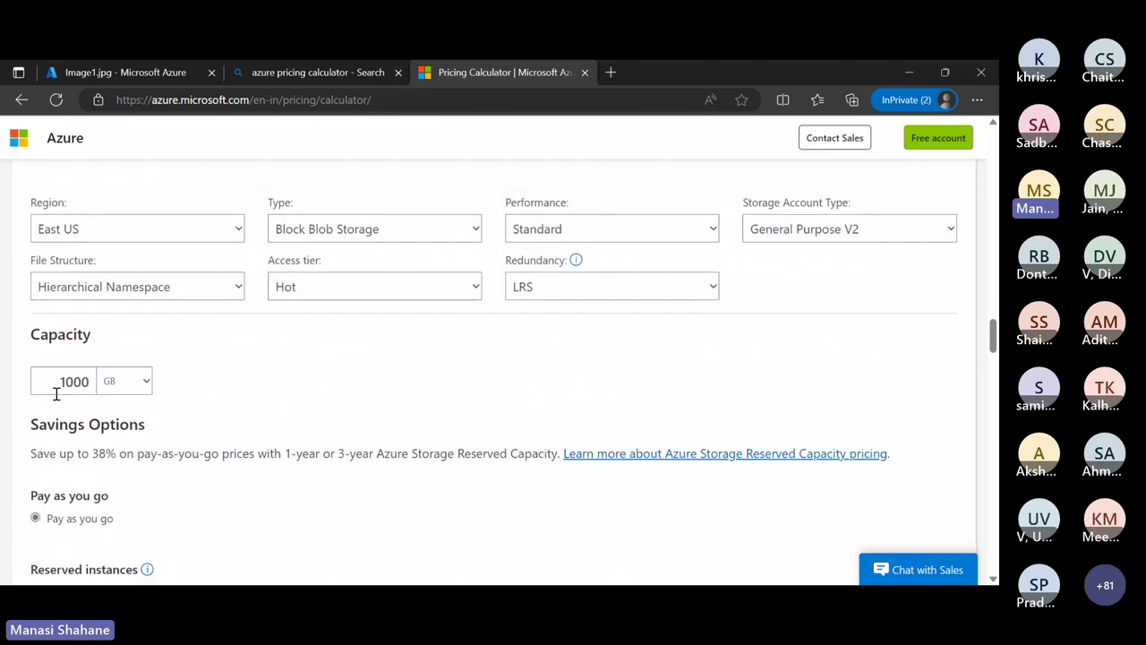
{"action": "scroll", "coordinate": [150, 401], "scroll_direction": "down", "scroll_amount": 3}
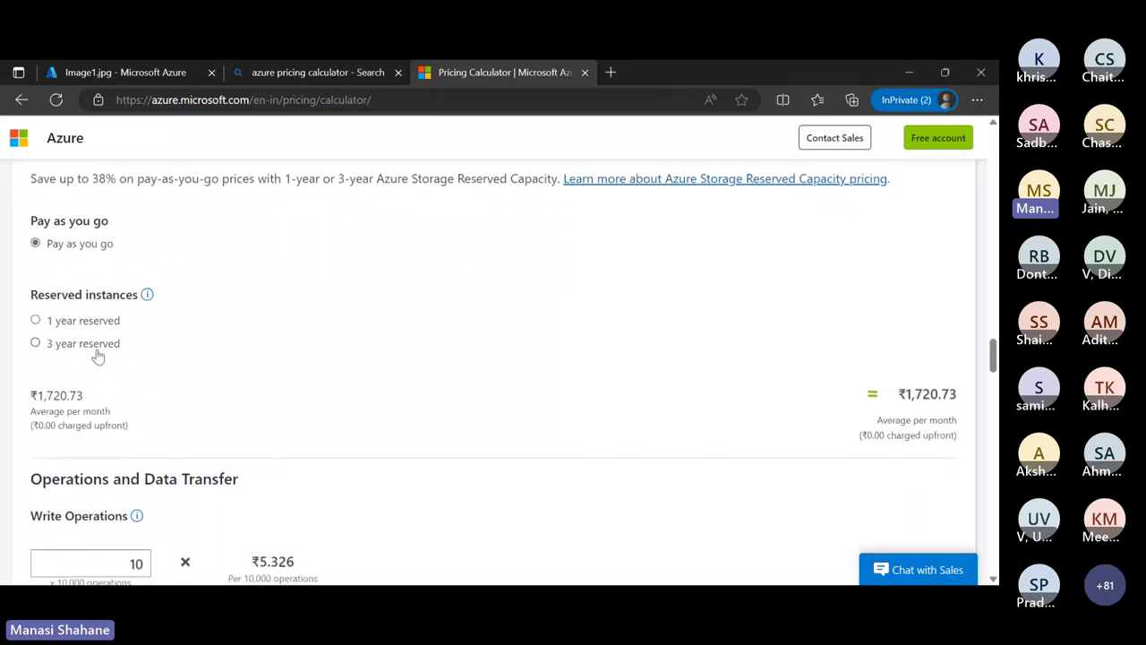
{"action": "scroll", "coordinate": [325, 384], "scroll_direction": "down", "scroll_amount": 2}
{"action": "scroll", "coordinate": [323, 379], "scroll_direction": "down", "scroll_amount": 1}
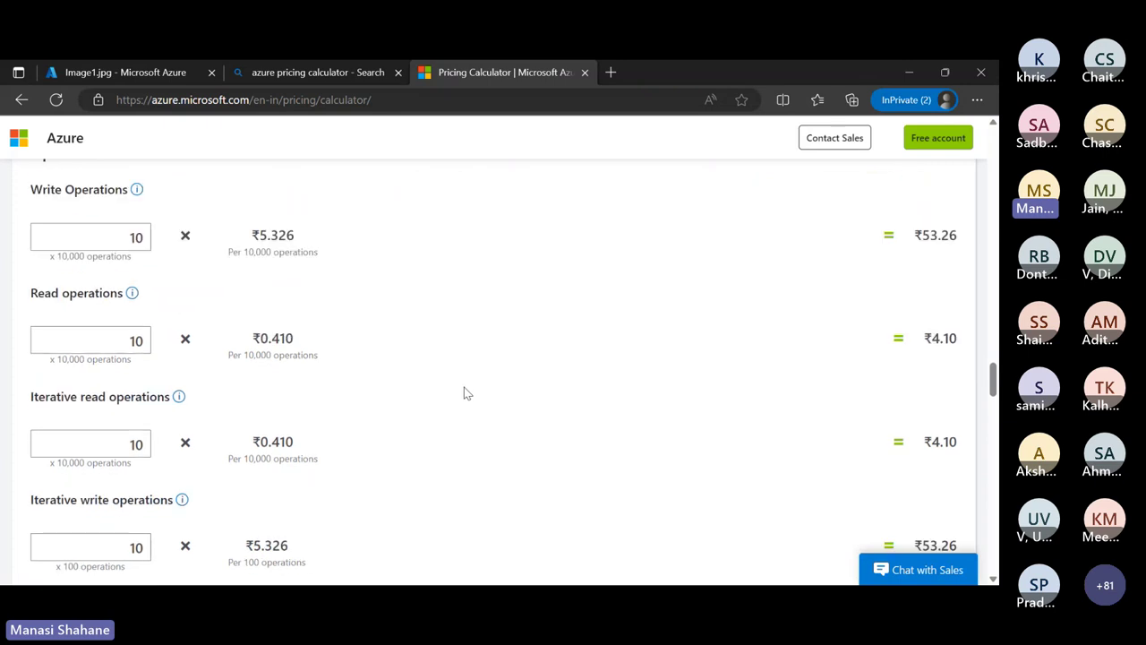
{"action": "scroll", "coordinate": [464, 392], "scroll_direction": "up", "scroll_amount": 1}
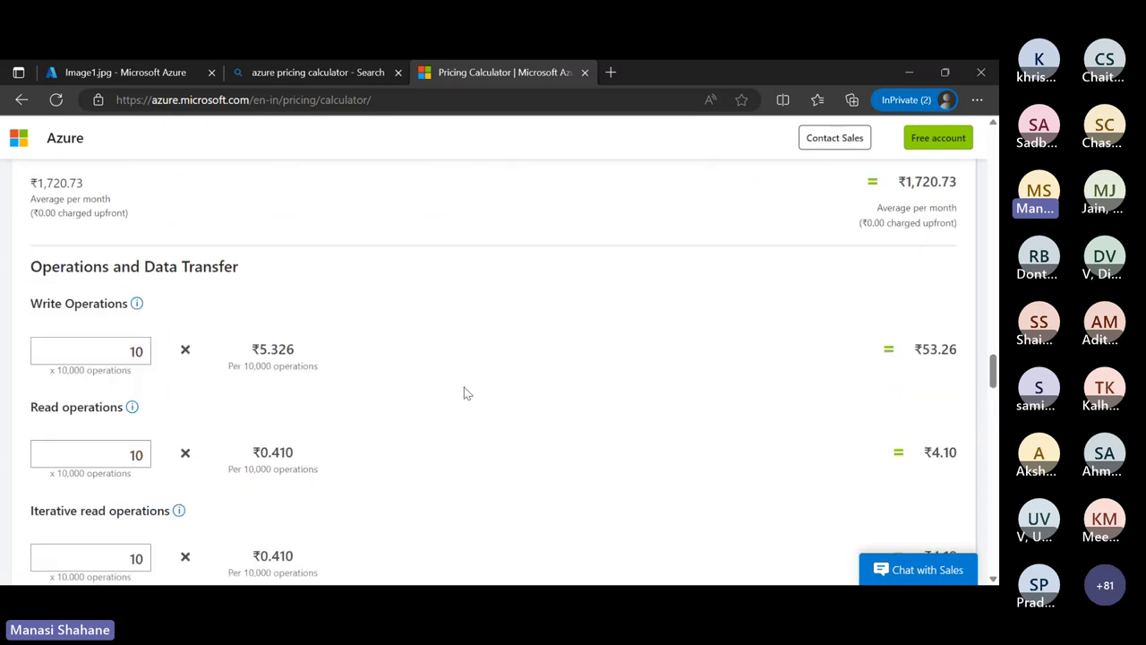
{"action": "scroll", "coordinate": [464, 391], "scroll_direction": "down", "scroll_amount": 7}
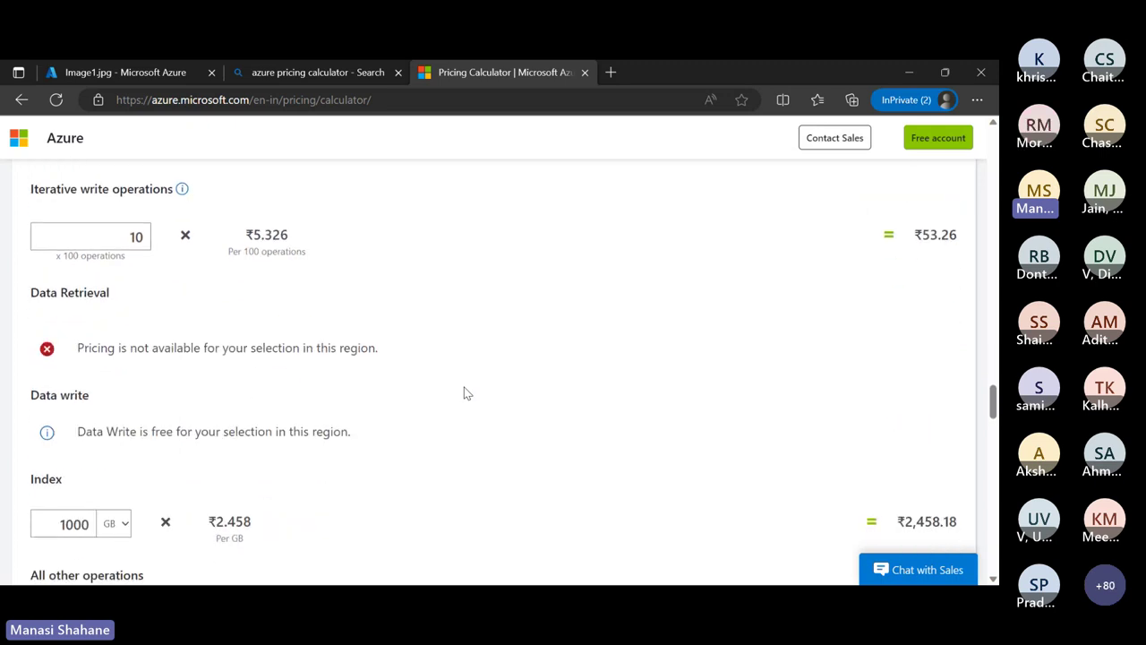
{"action": "scroll", "coordinate": [464, 391], "scroll_direction": "up", "scroll_amount": 12}
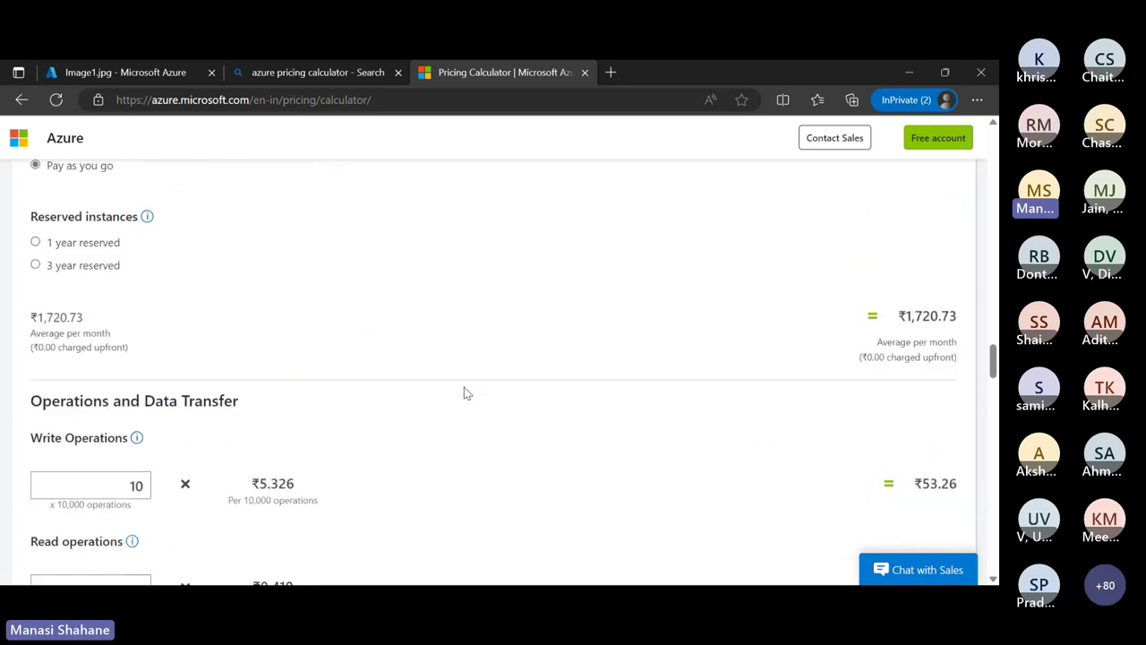
{"action": "scroll", "coordinate": [464, 391], "scroll_direction": "up", "scroll_amount": 10}
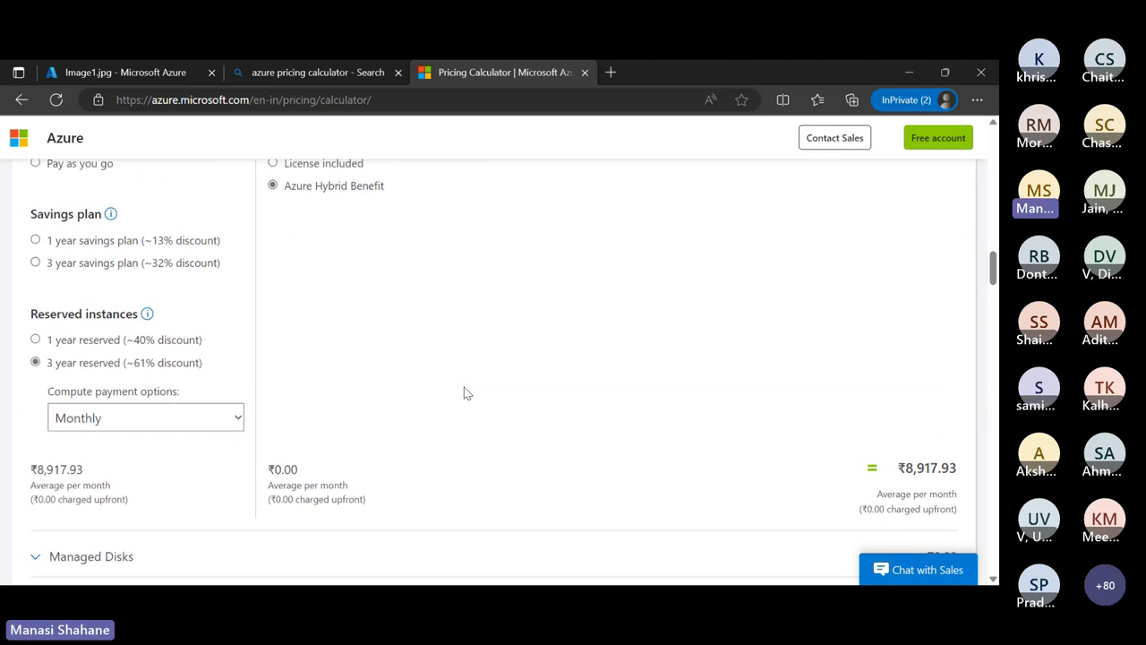